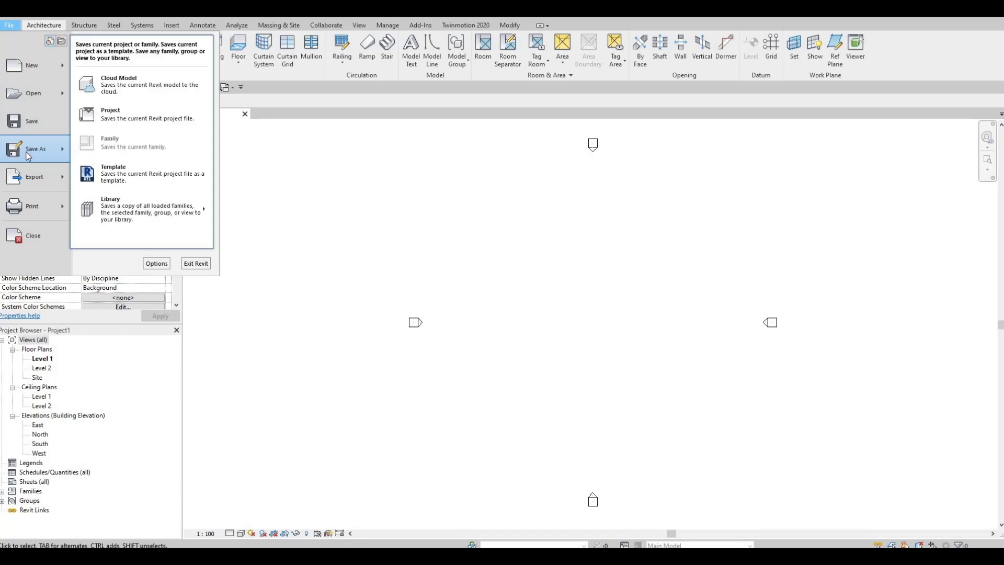
Start saving the model as a project file named condo in the Revit File folder
left_click(118, 122)
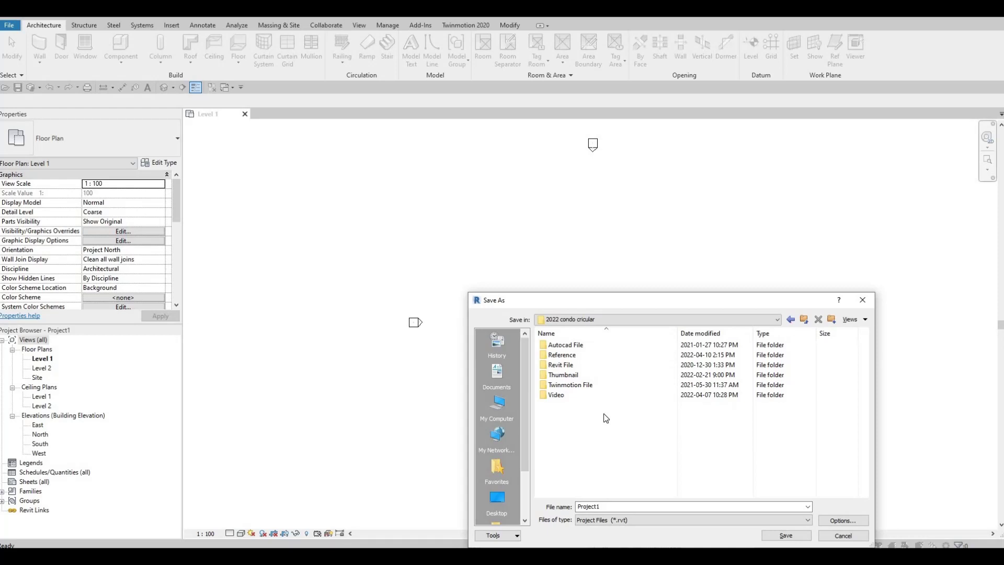
double_click(560, 369)
double_click(632, 507)
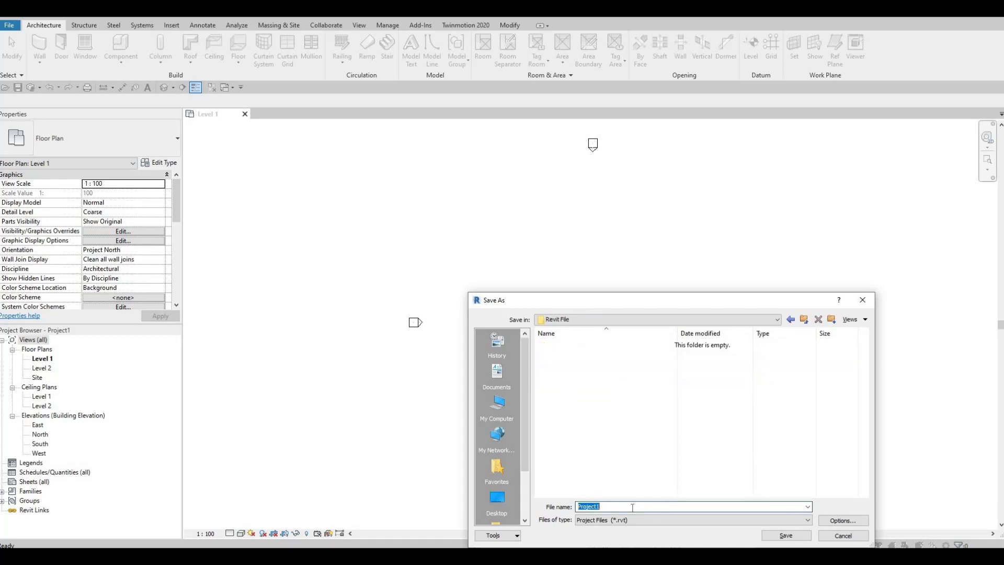
type("condo")
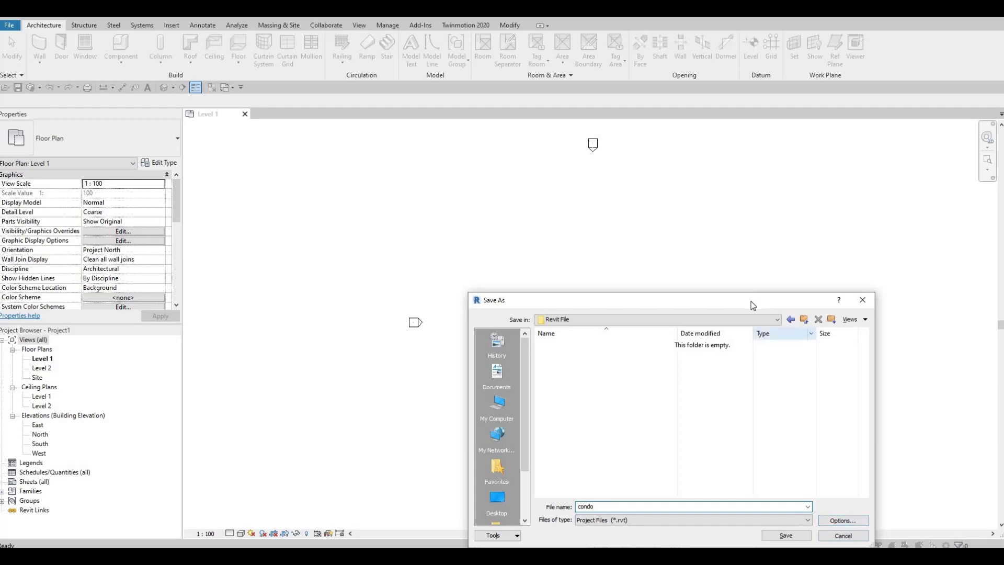
Set the maximum backups to 5 in the file save options and save the project
left_click_drag(751, 301, 667, 158)
left_click(763, 366)
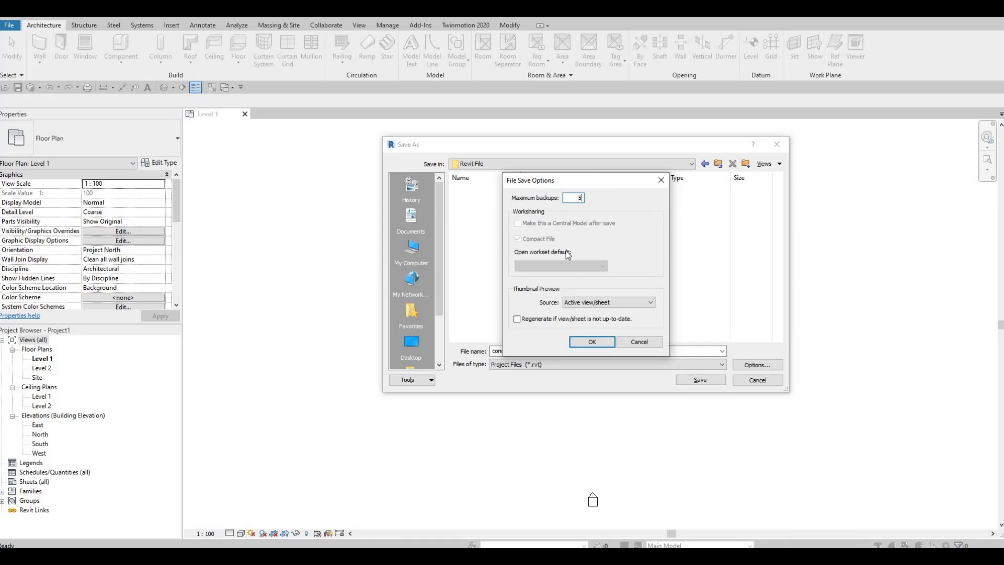
left_click(589, 342)
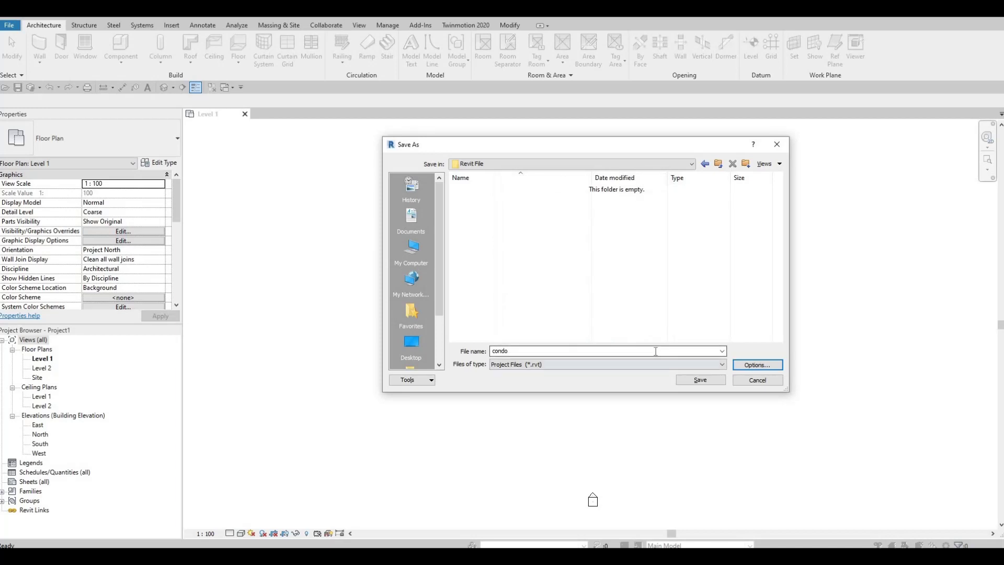
left_click(705, 381)
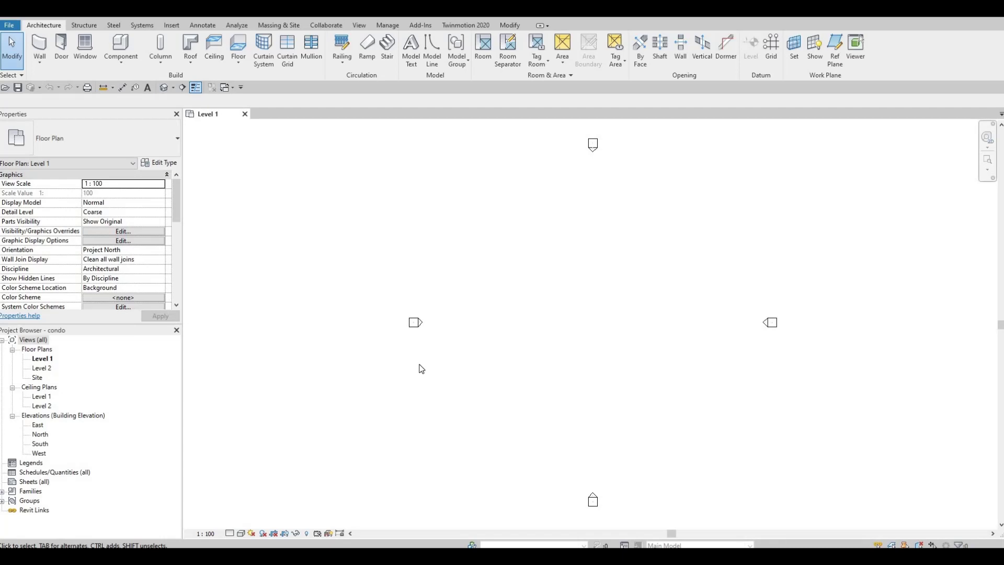
Draw a vertical grid line from bottom to top, left of centre between the elevation markers on Level 1
key("F1")
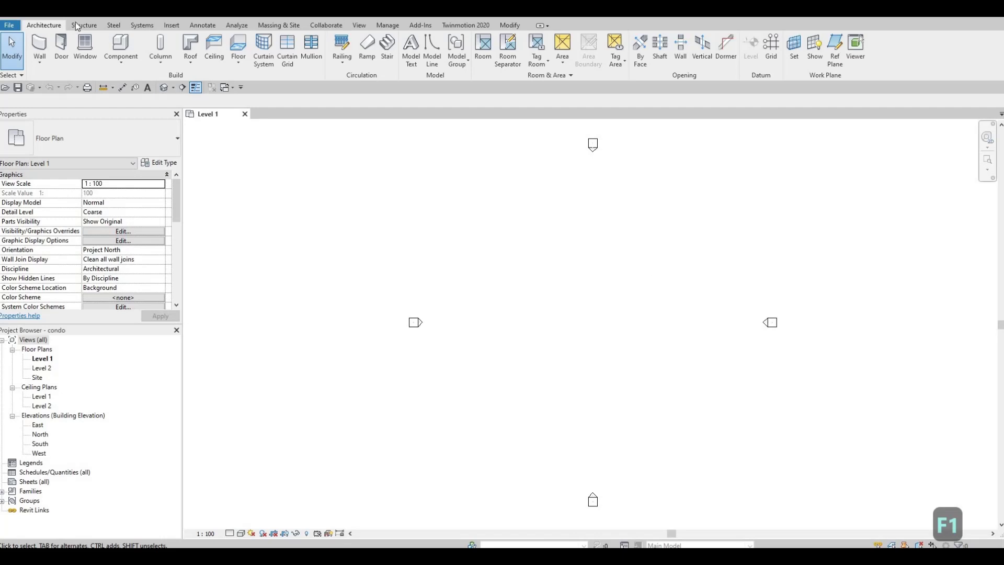
left_click(771, 51)
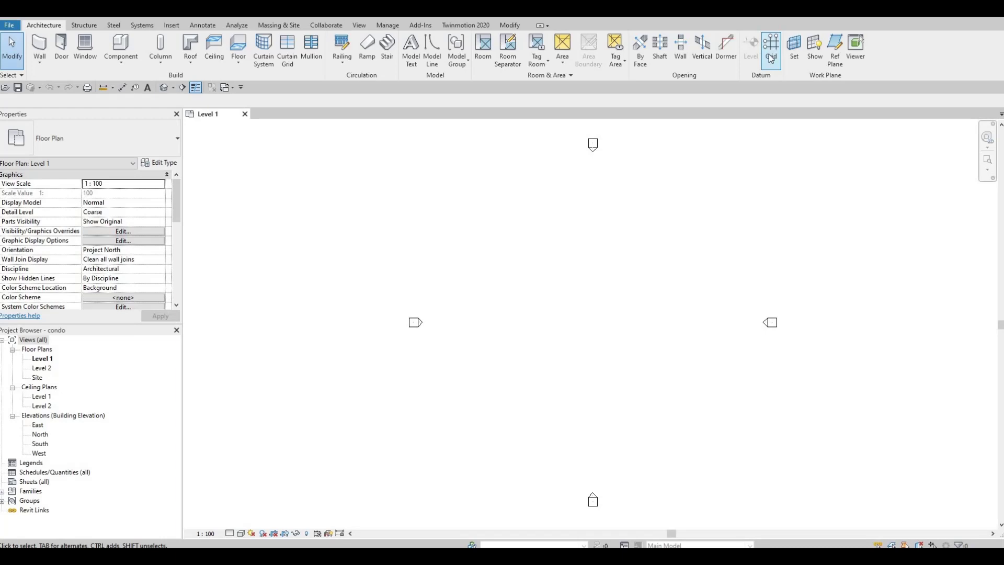
left_click(771, 57)
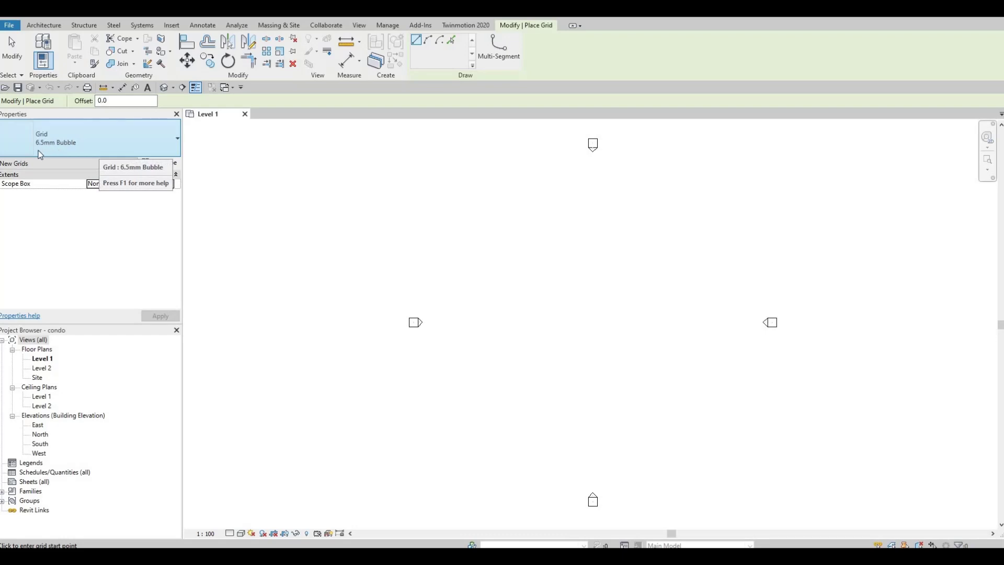
key("F1")
key("F1")
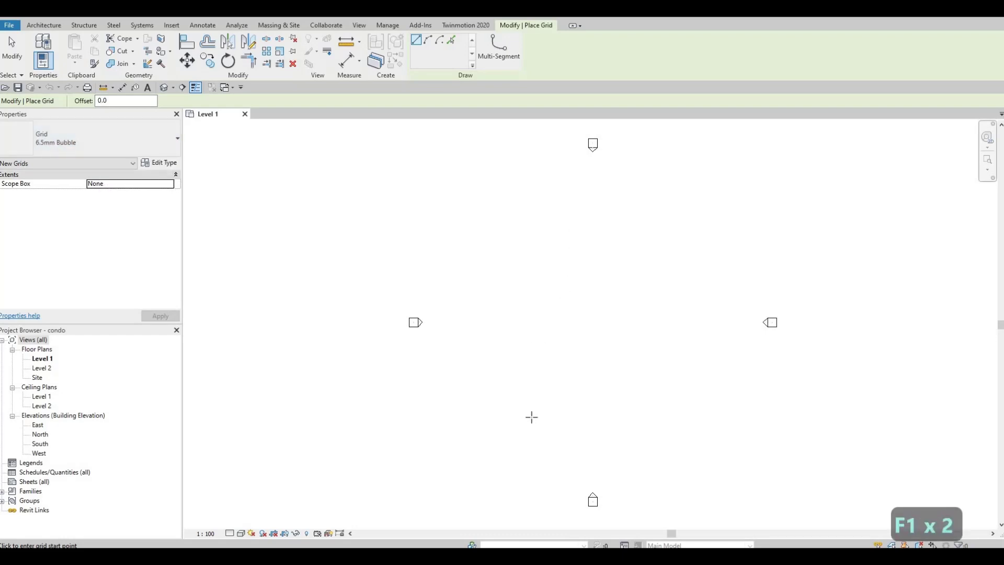
left_click(524, 430)
scroll(526, 221, "up", 2)
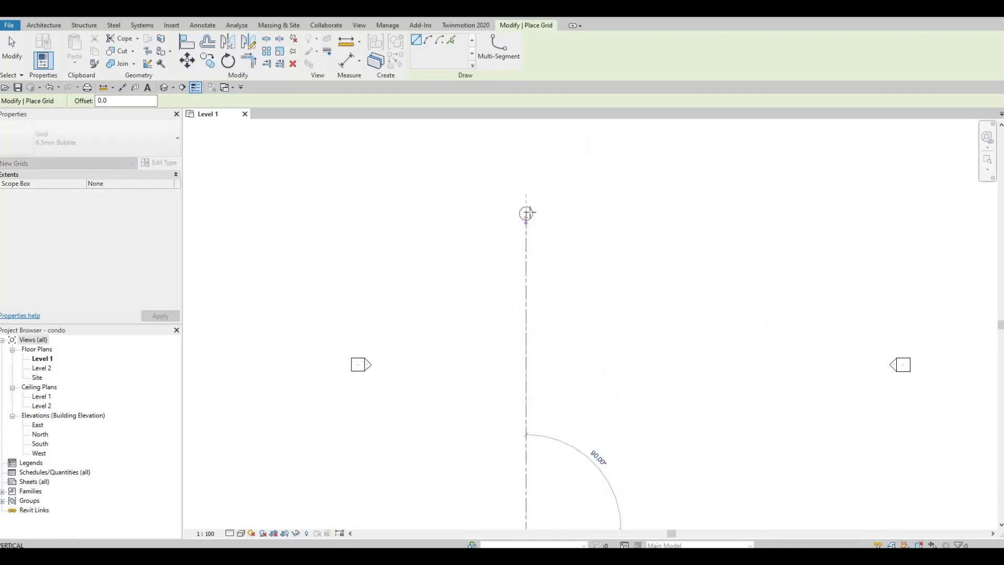
scroll(528, 207, "up", 1)
scroll(528, 189, "down", 4)
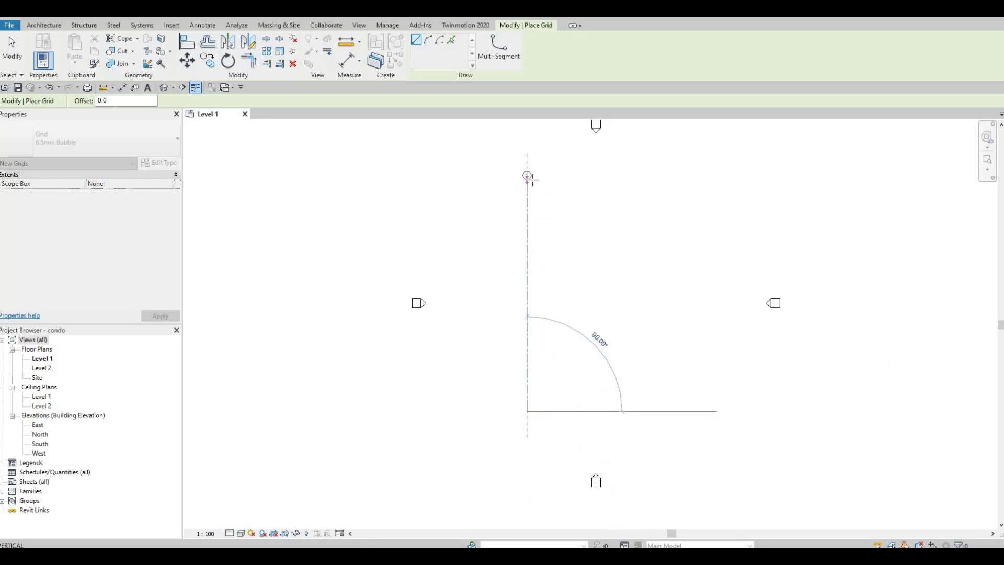
left_click(528, 176)
key("Escape")
key("Escape")
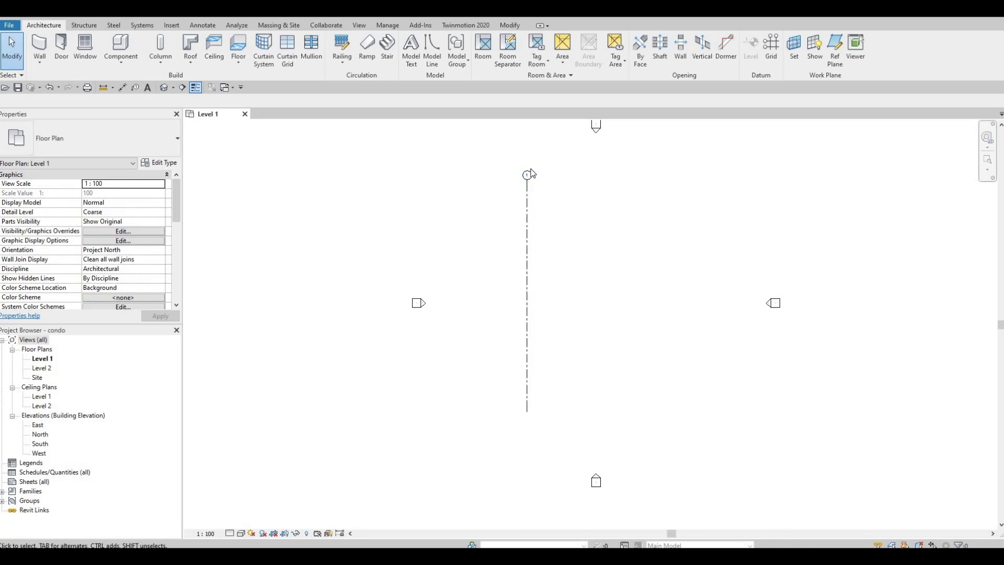
Rename the vertical grid line as A in its bubble
scroll(534, 181, "up", 4)
scroll(517, 199, "up", 3)
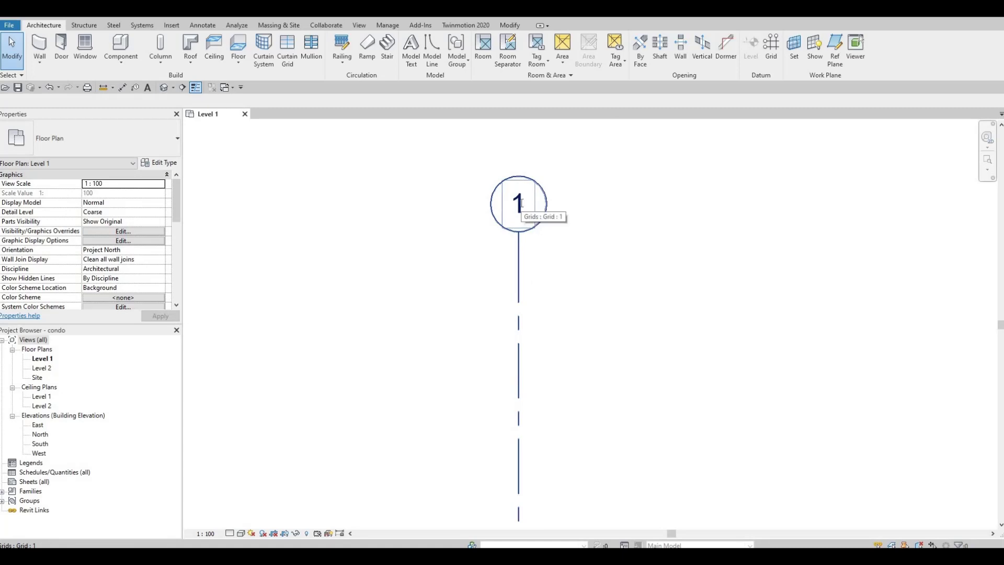
left_click(521, 205)
left_click(522, 203)
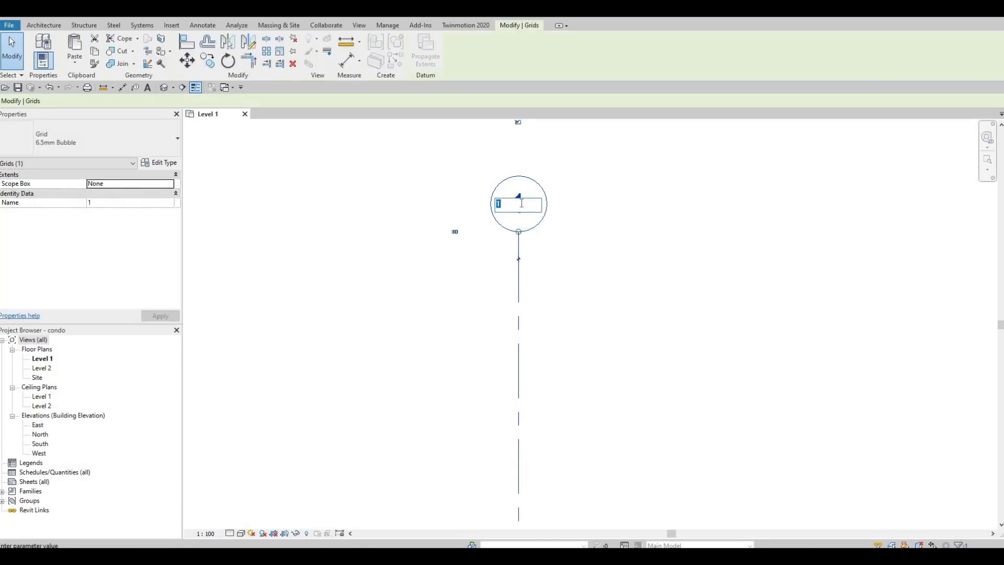
type("A")
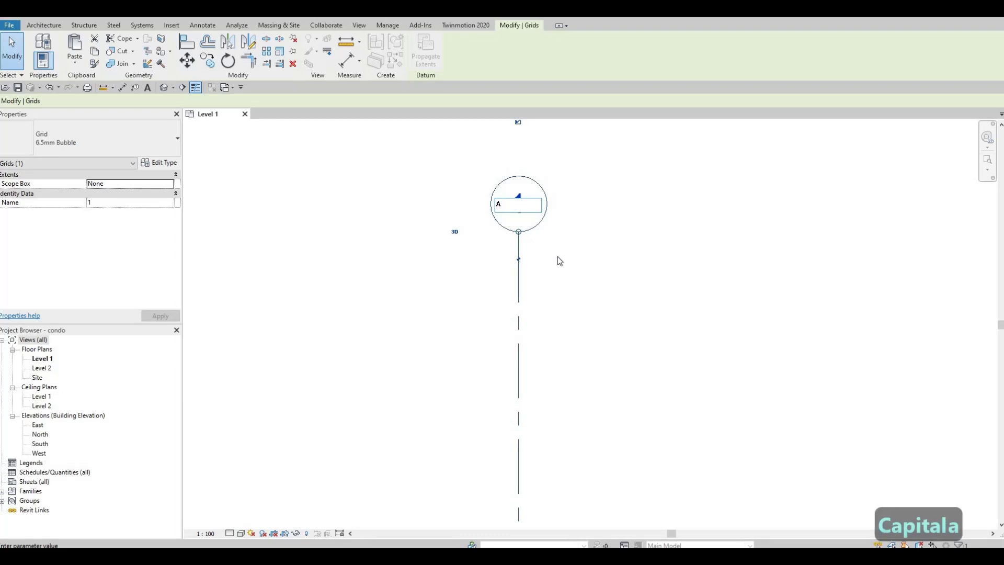
key("Return")
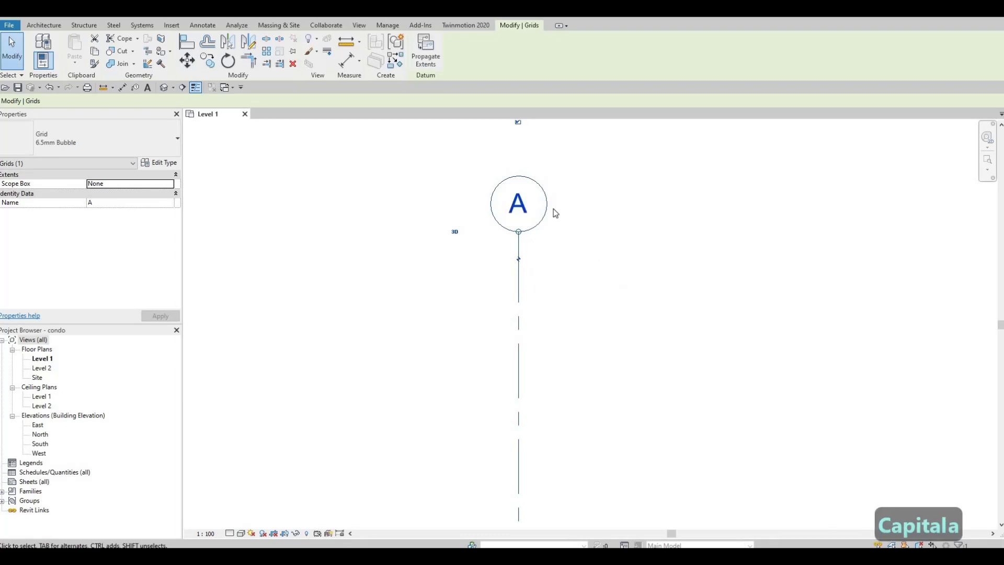
Copy grid A horizontally to the right by 6000, with multiple copies enabled
scroll(523, 215, "down", 3)
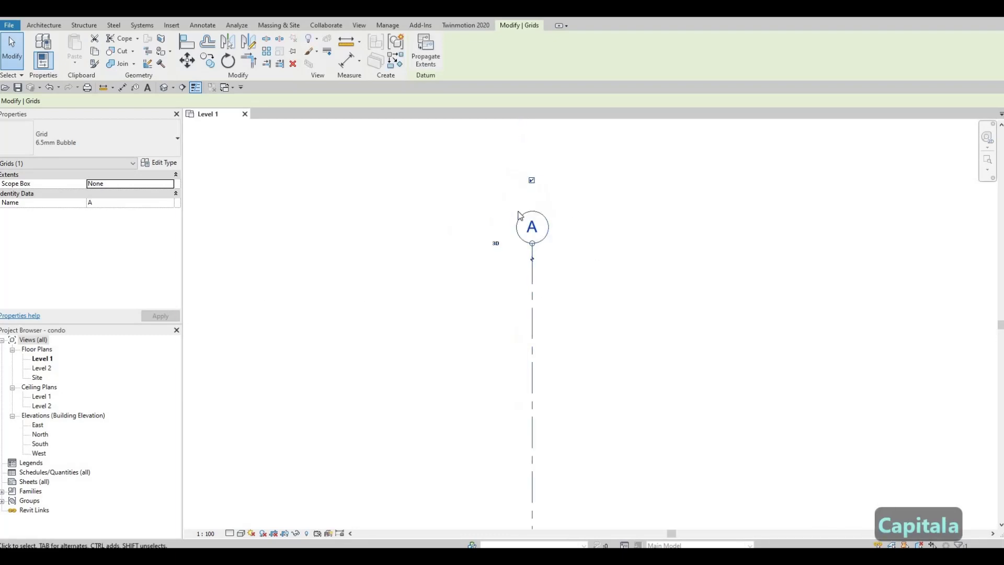
scroll(526, 216, "down", 4)
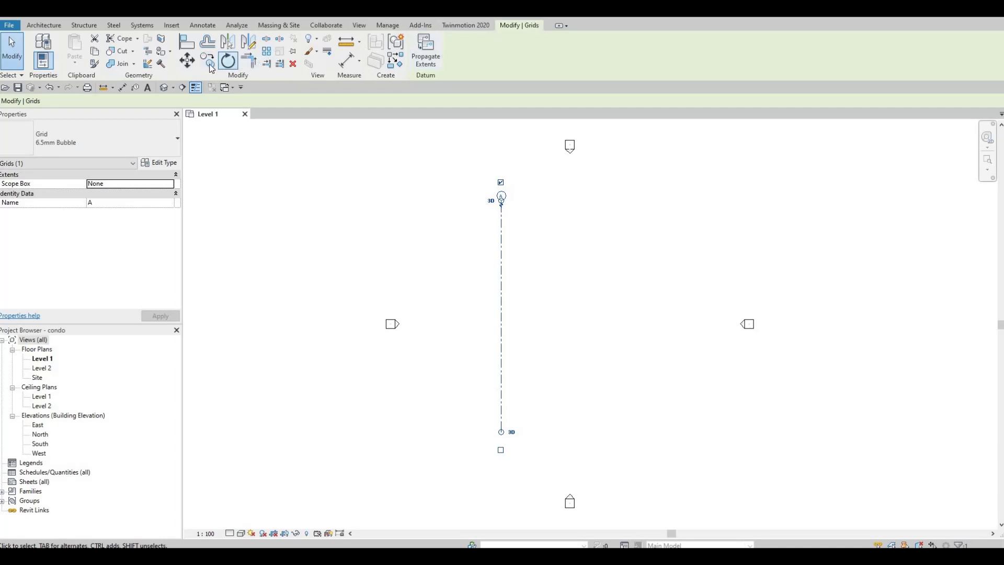
key("c")
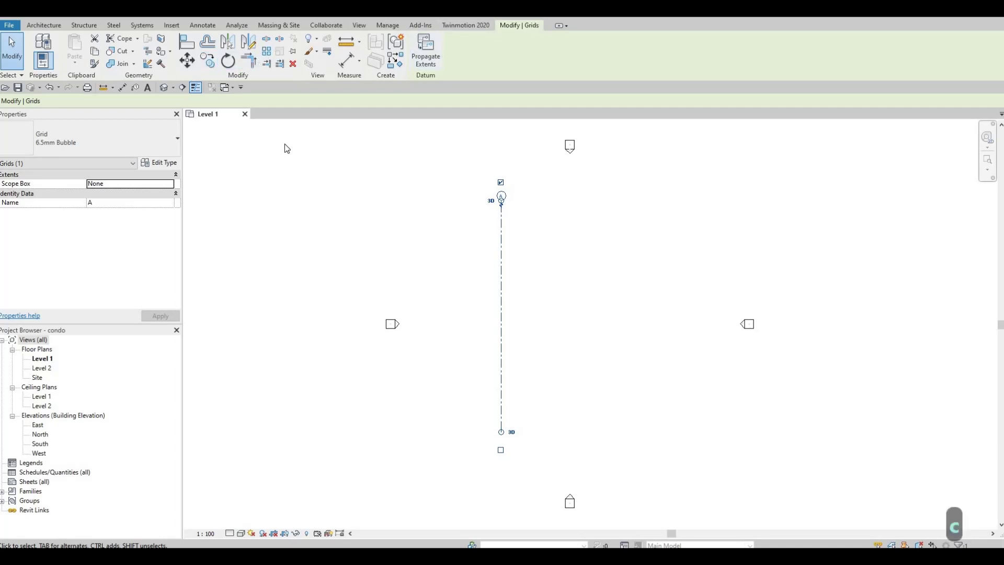
key("o")
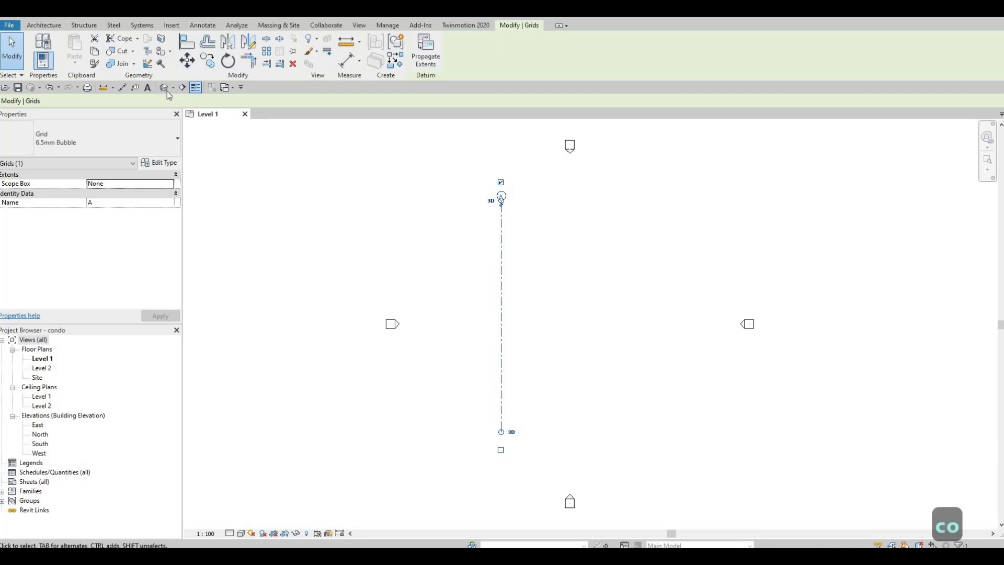
left_click(209, 64)
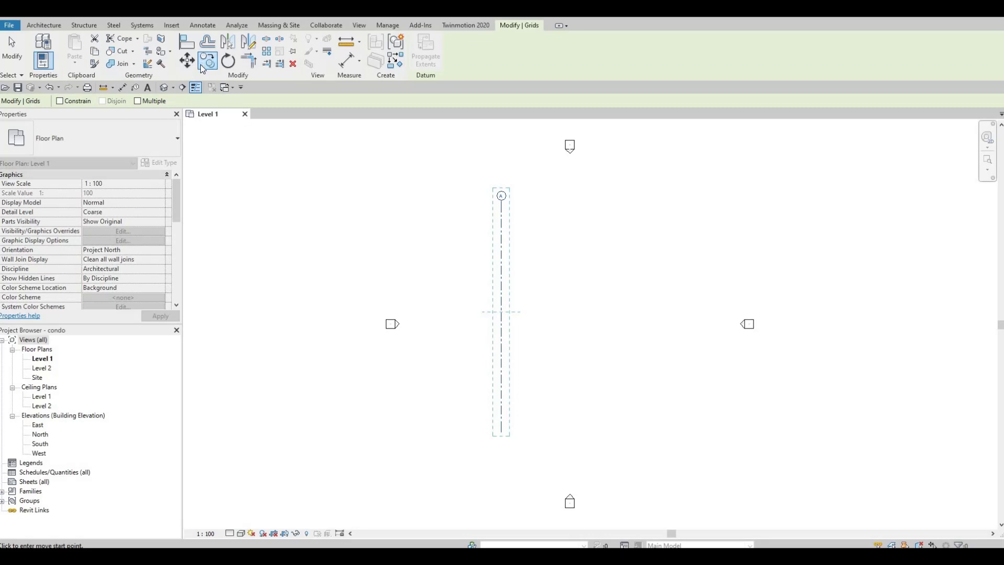
left_click(138, 101)
scroll(500, 215, "up", 2)
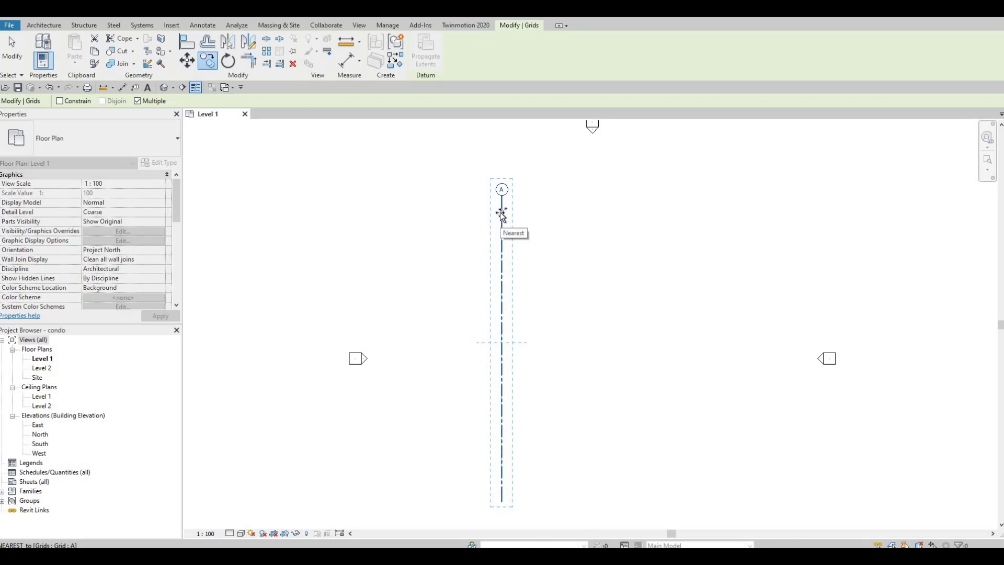
left_click(502, 214)
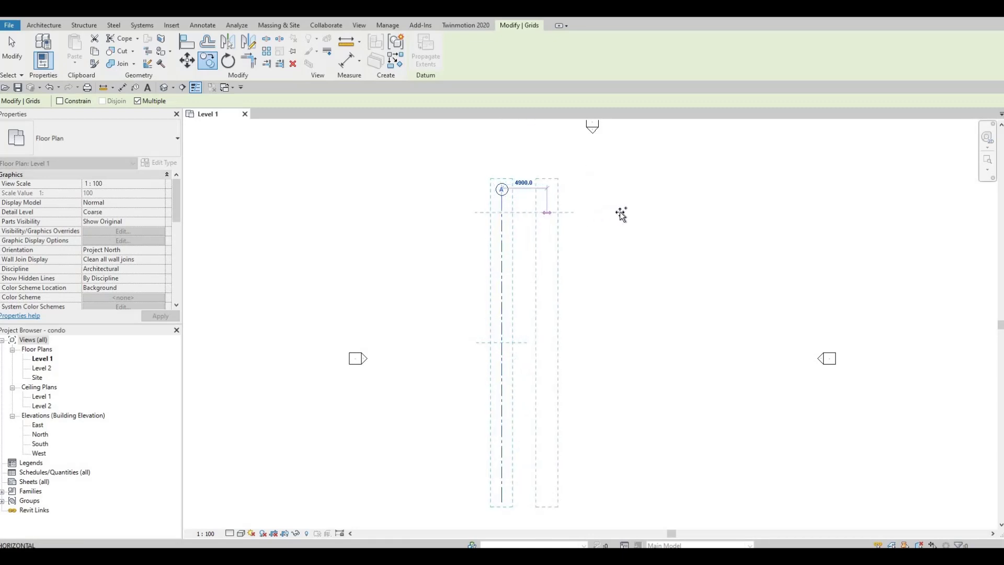
scroll(641, 208, "down", 2)
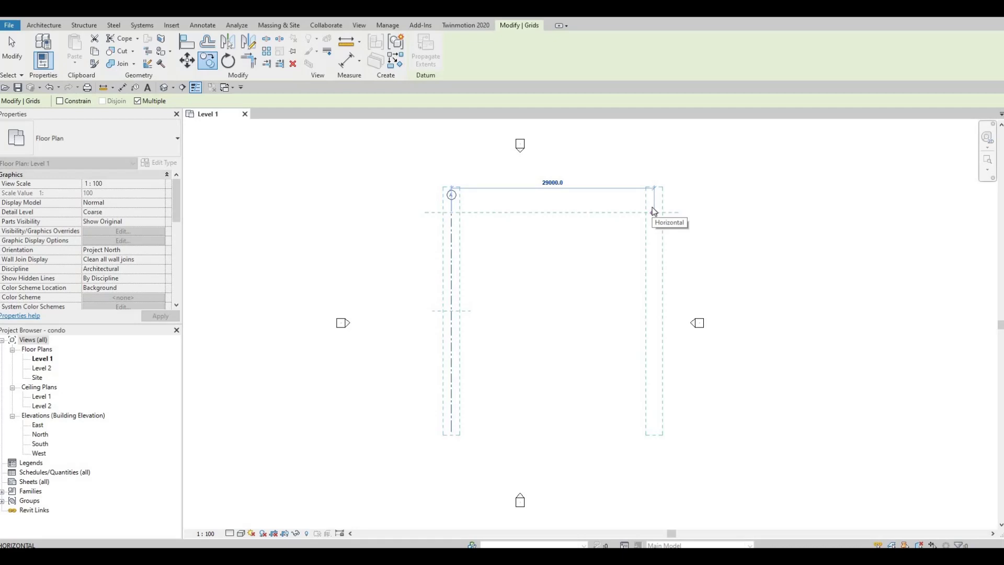
type("6000")
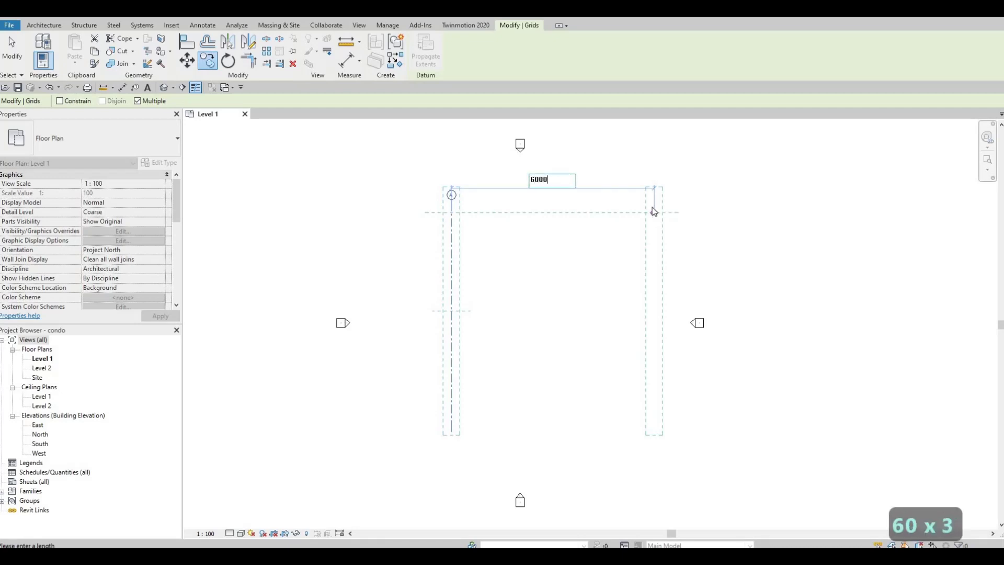
key("Return")
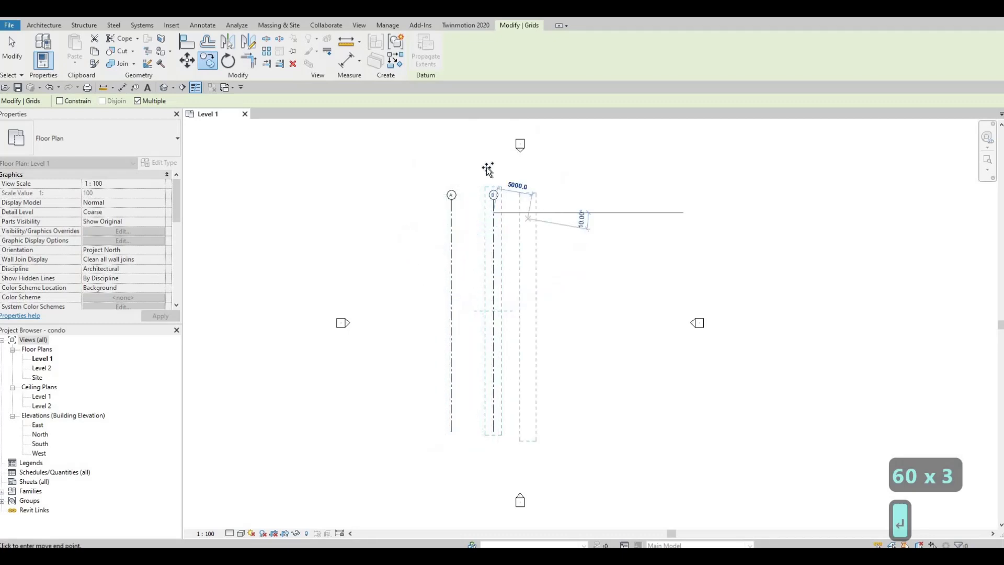
Place two more grid copies to the right of grid B, each at 6000 spacing
scroll(487, 230, "up", 5)
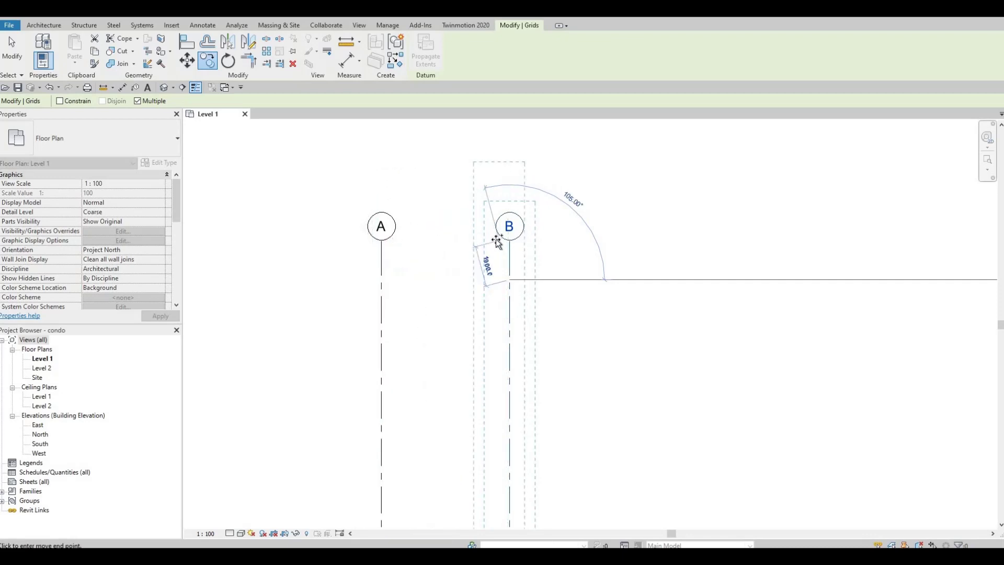
scroll(812, 247, "down", 2)
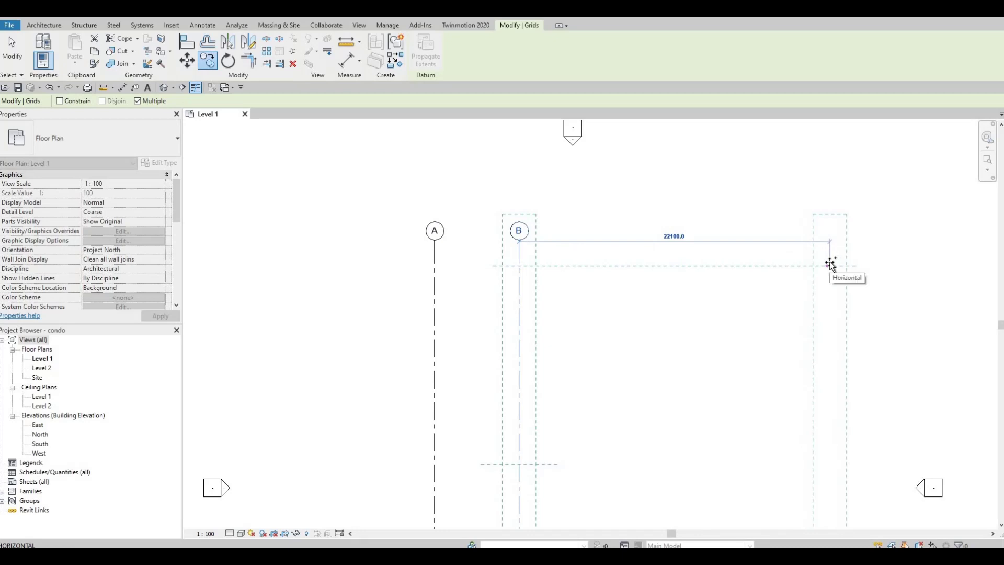
scroll(832, 264, "down", 2)
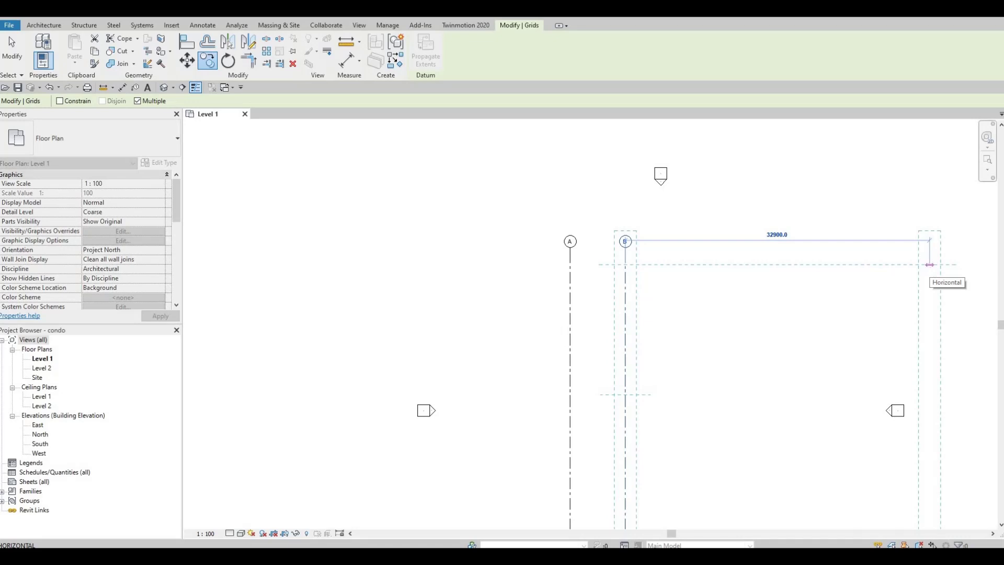
type("600")
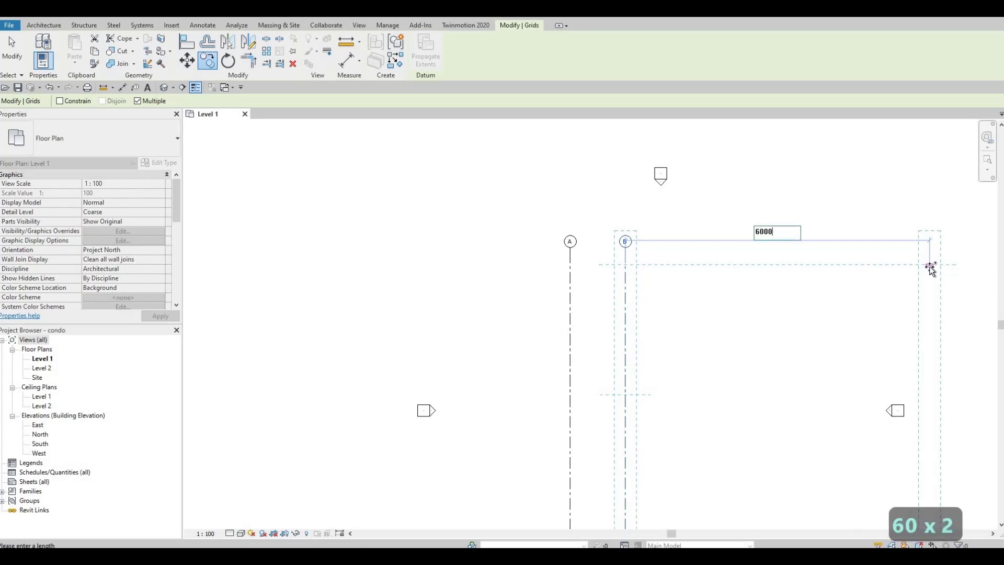
type("0")
key("Return")
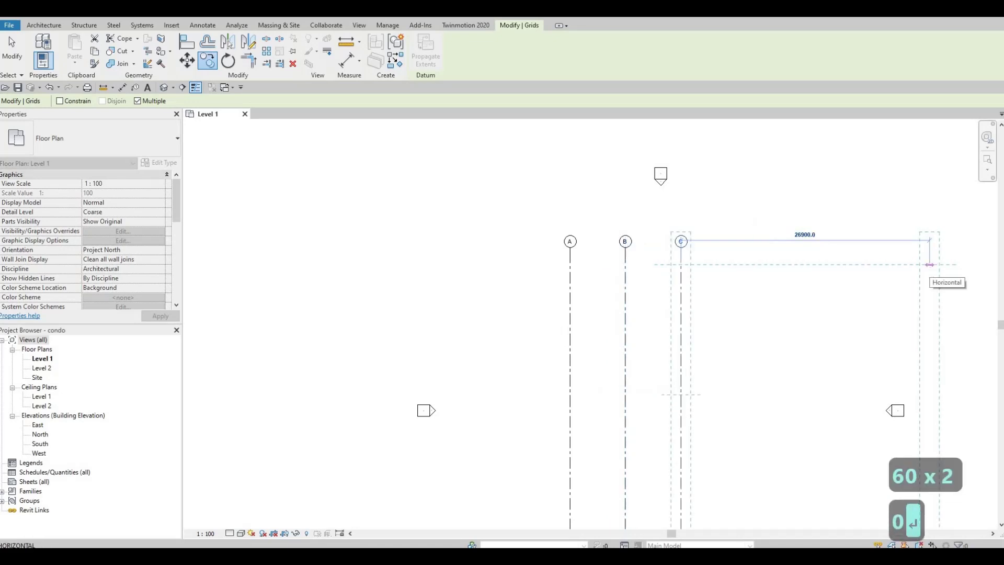
type("602")
key("BackSpace")
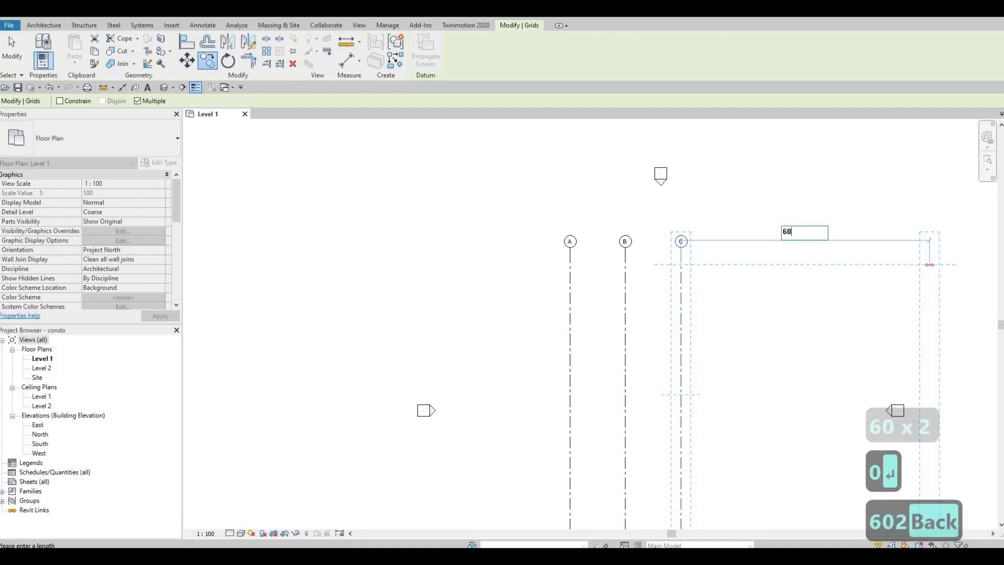
type("00")
key("Return")
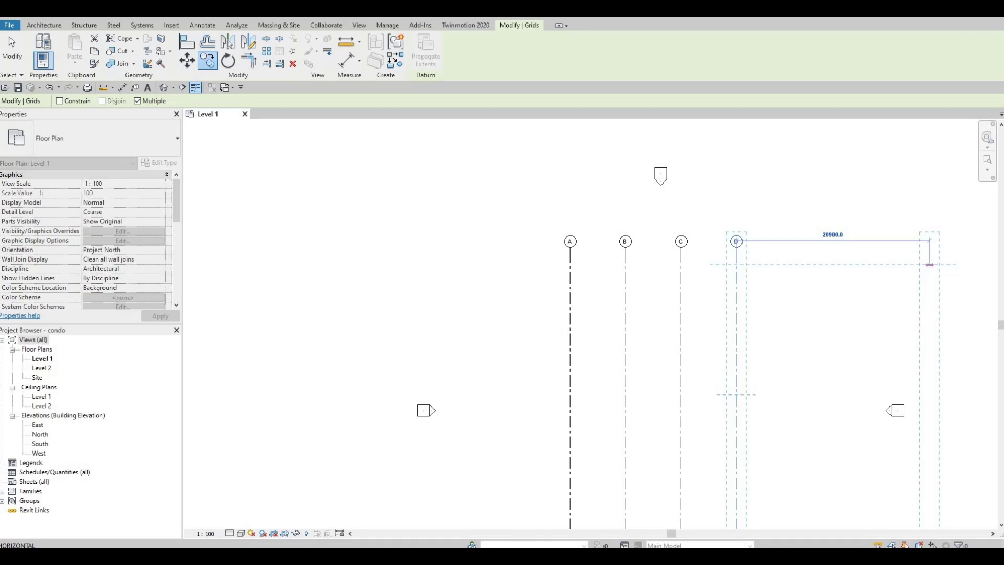
Place two more grid copies to the right of grid D, at successive spacings of 2660 and 4730
type("26 ")
type("x 2 0")
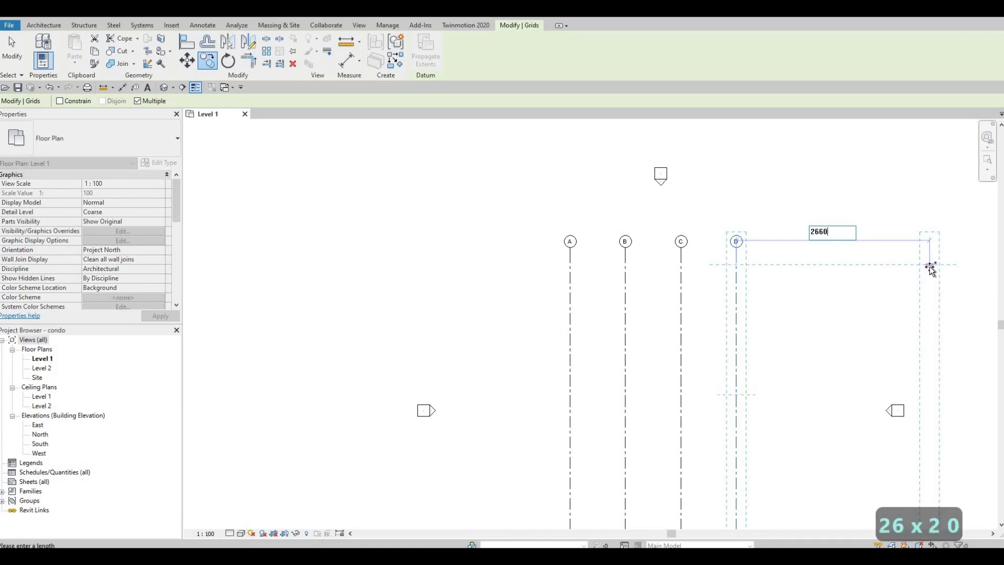
key("Return")
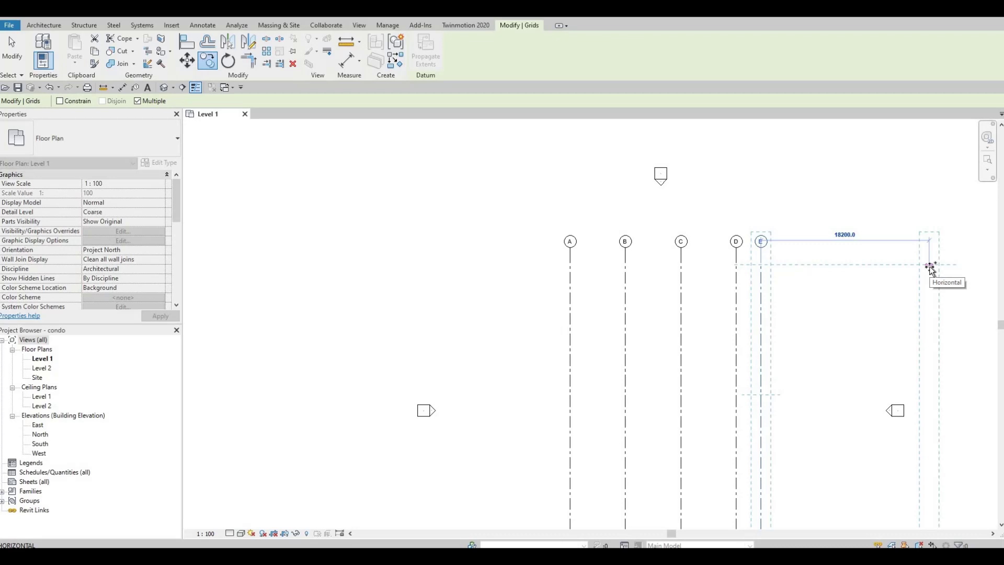
key("F1")
scroll(655, 281, "down", 2)
middle_click_drag(702, 251, 746, 258)
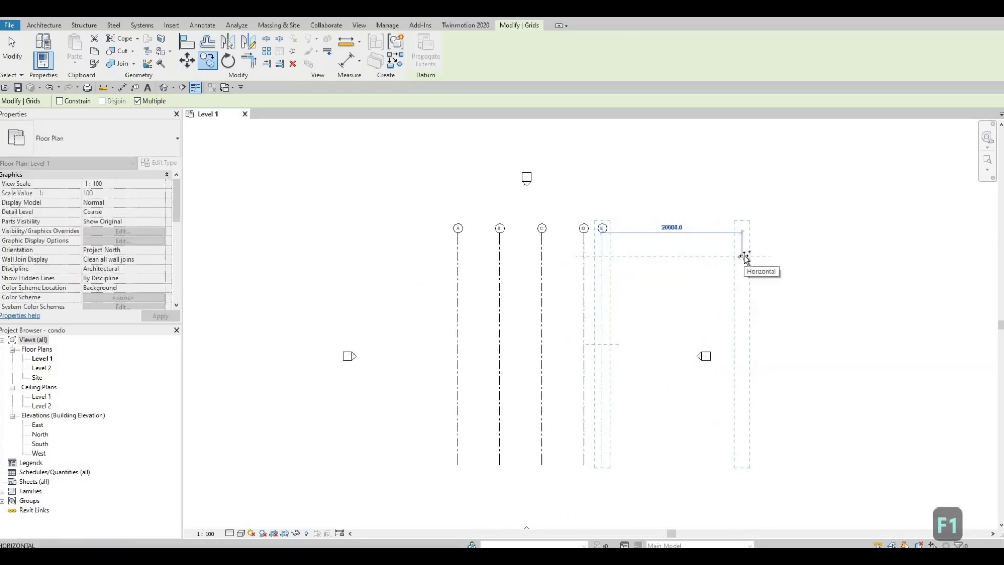
type("47")
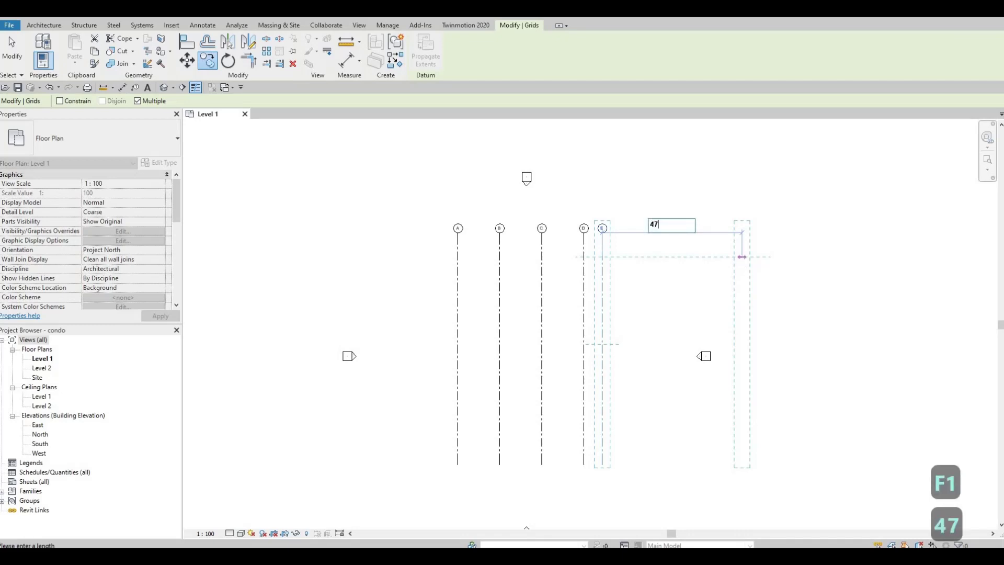
type("30")
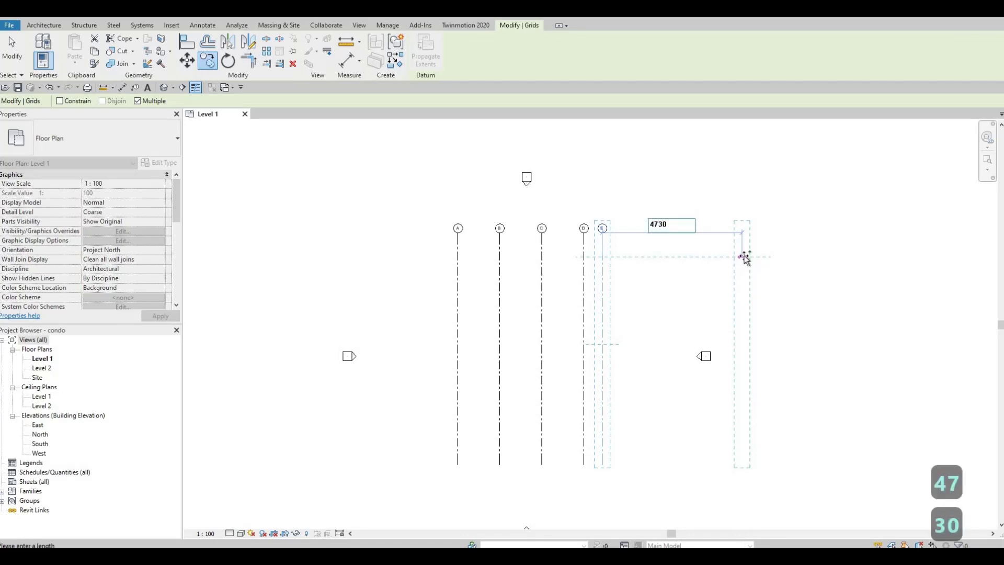
key("Return")
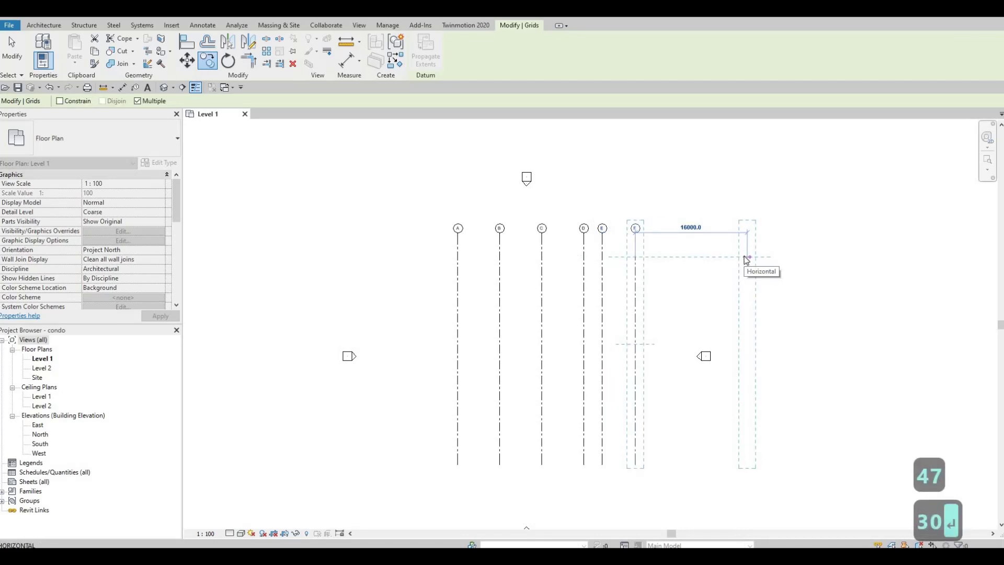
Place two more grid copies to the right of grid F, at successive spacings of 8600 and 10930
type("86")
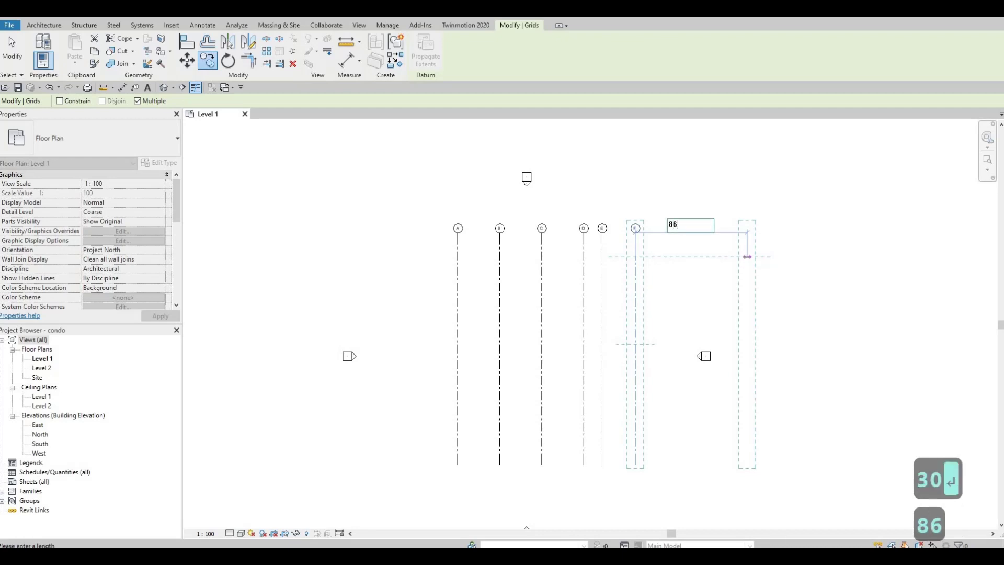
type("00")
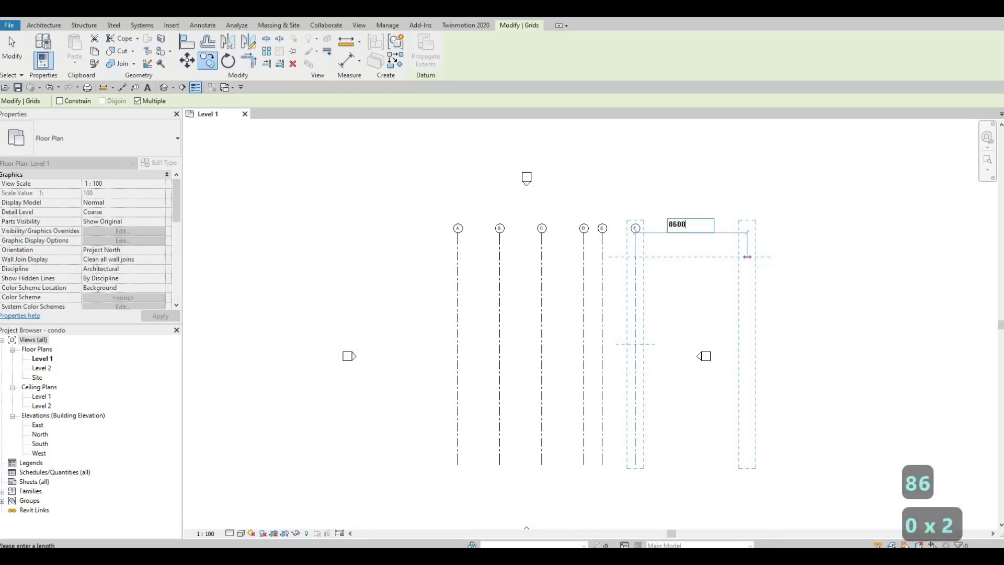
key("Return")
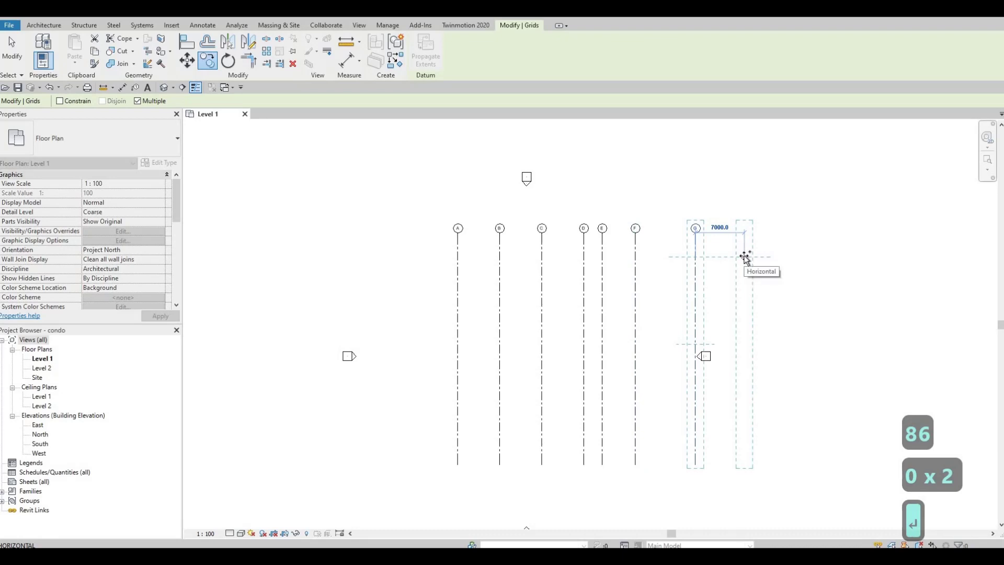
scroll(763, 253, "down", 3)
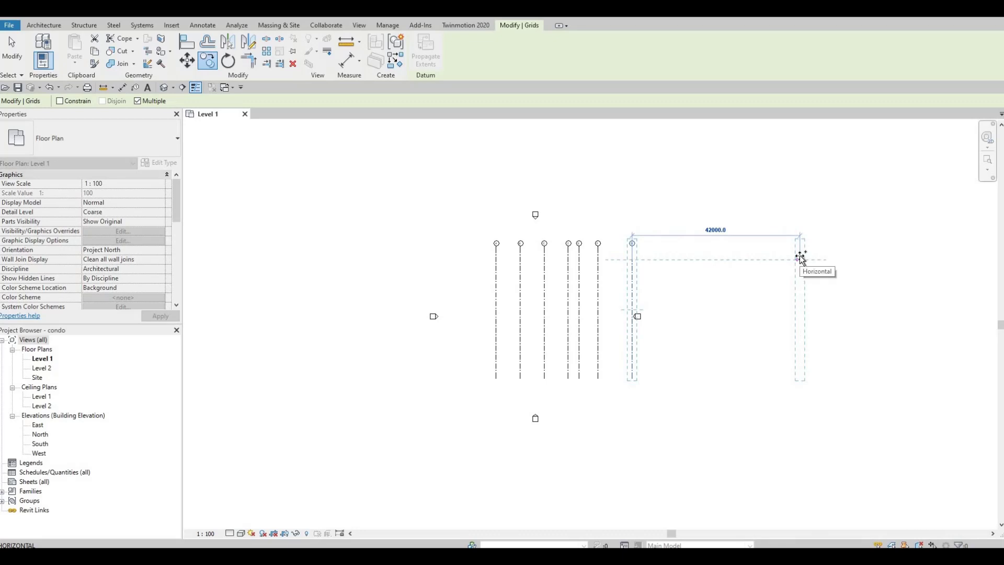
type("1")
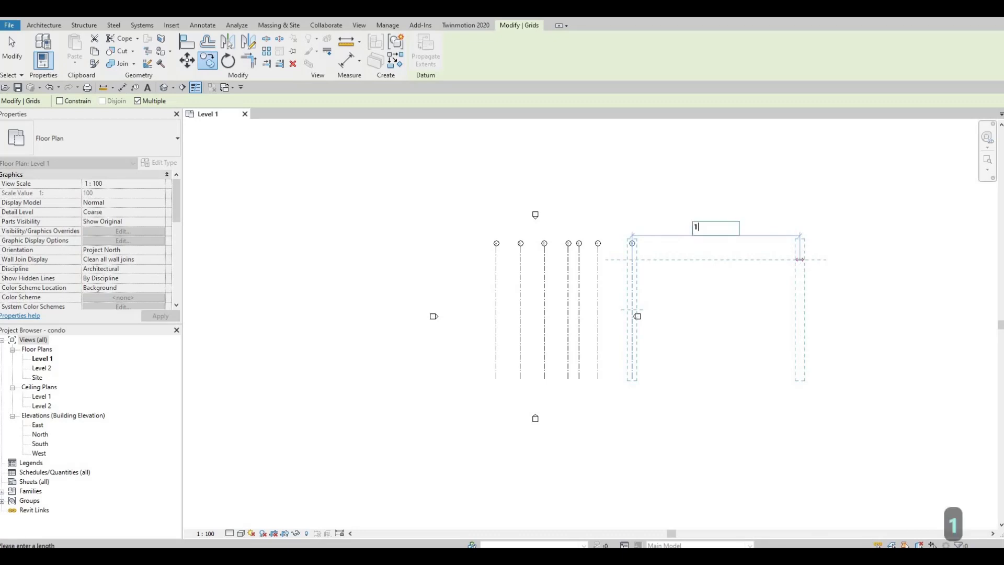
type("09")
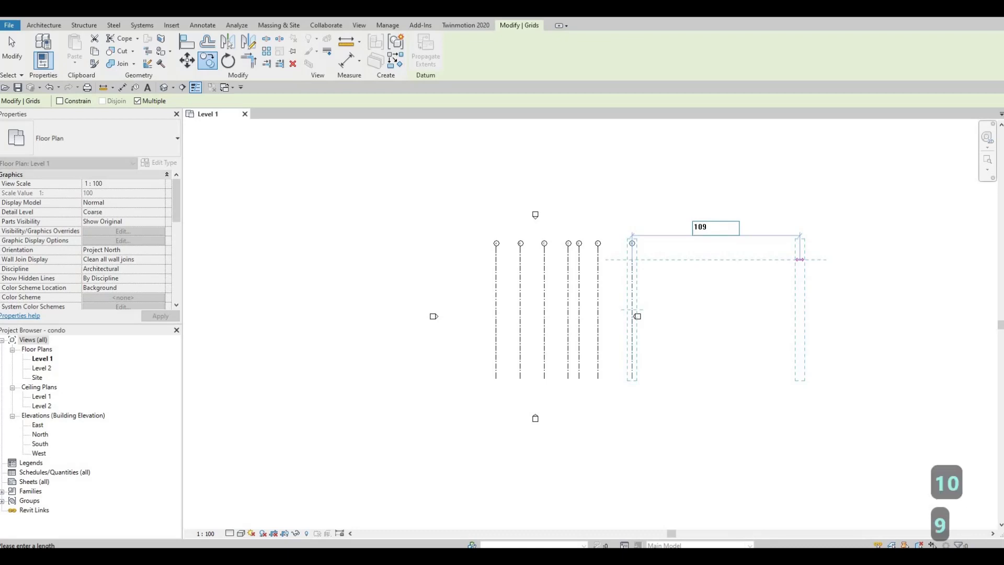
type("30")
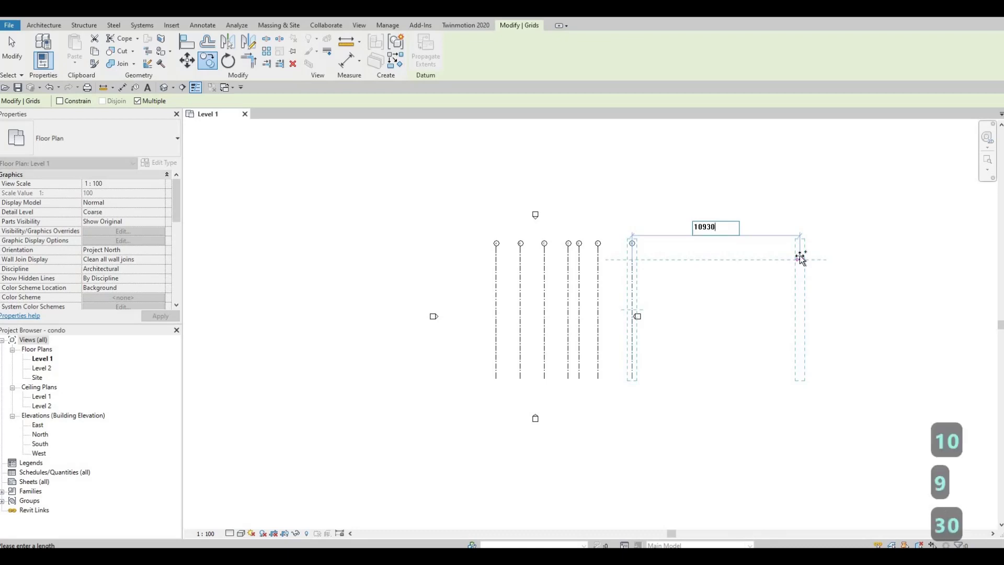
key("Return")
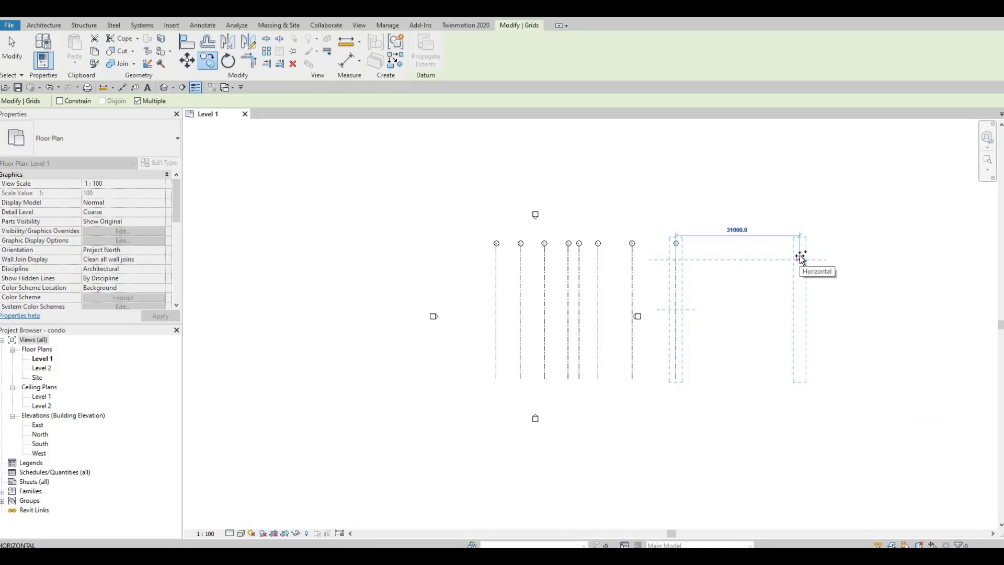
Place two more grid copies to the right of grid H, at successive spacings of 4640 and 3400
type("4")
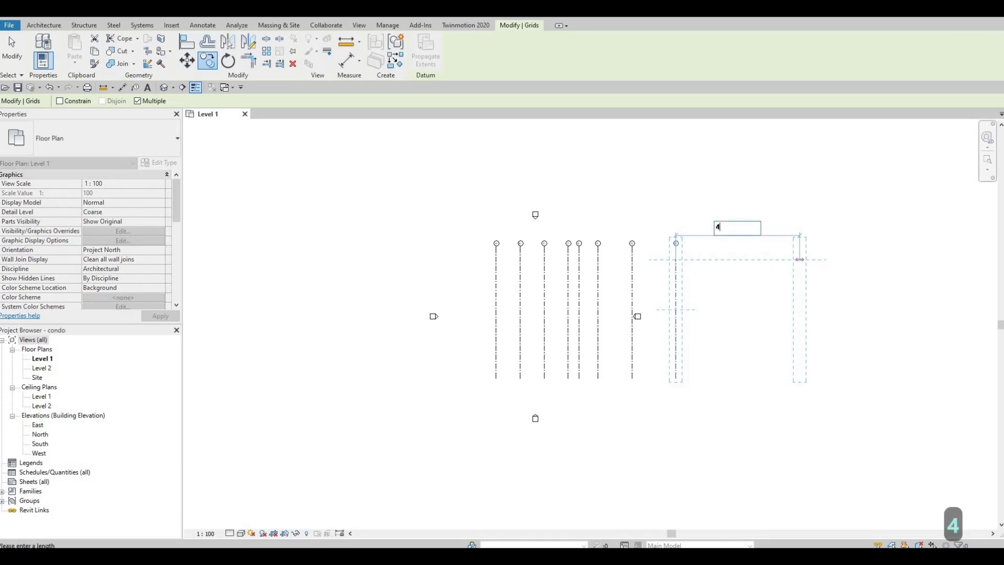
type("640")
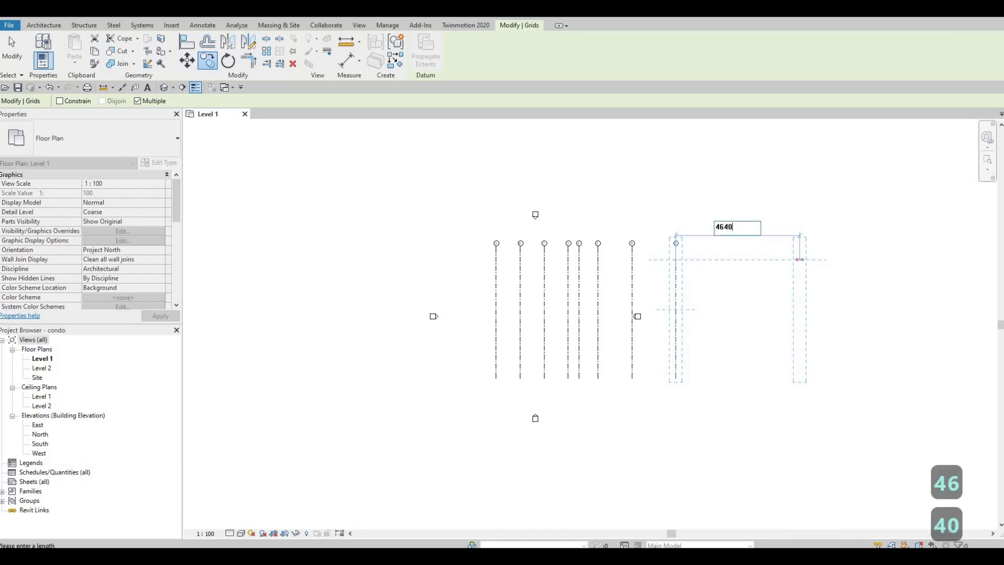
key("Return")
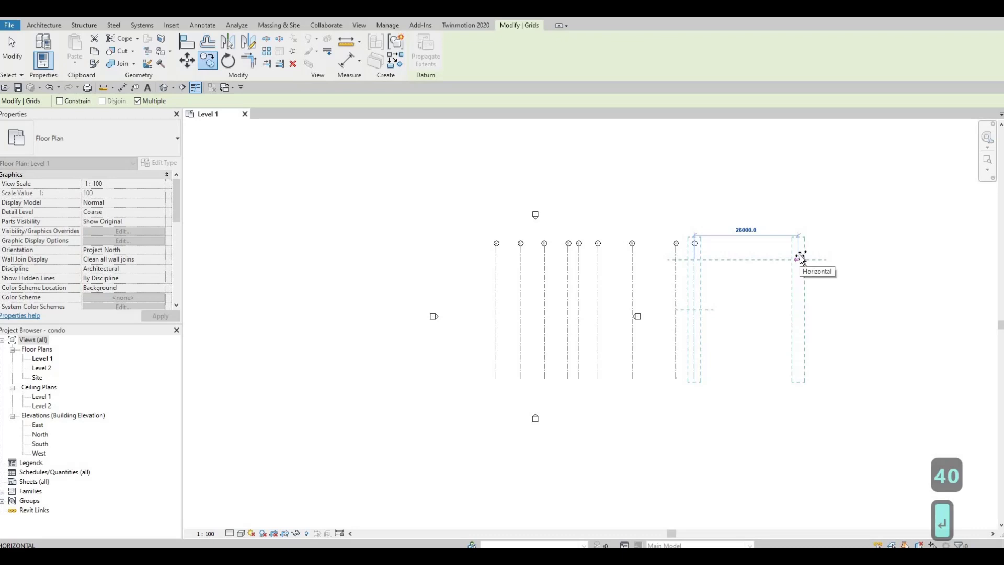
type("3")
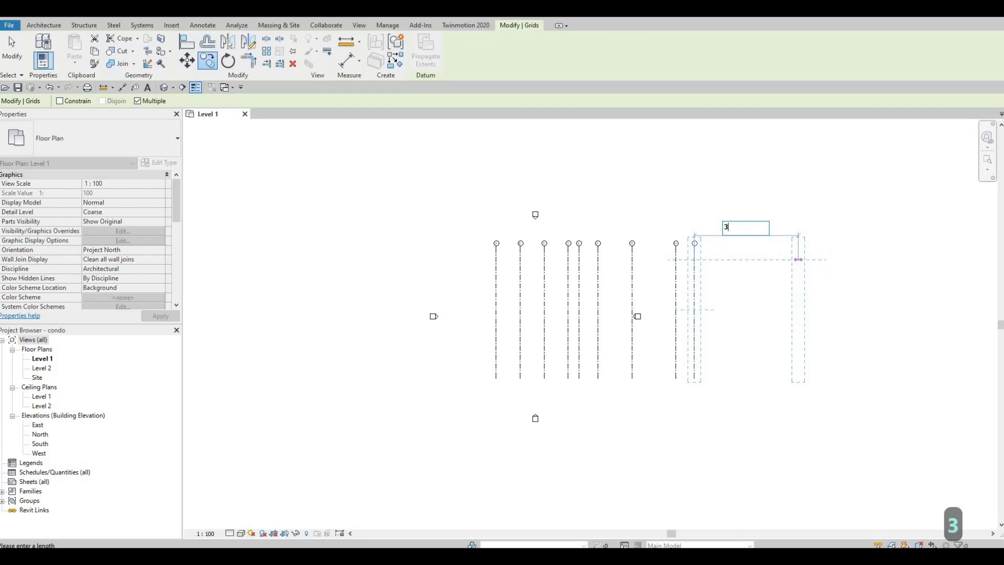
type("400")
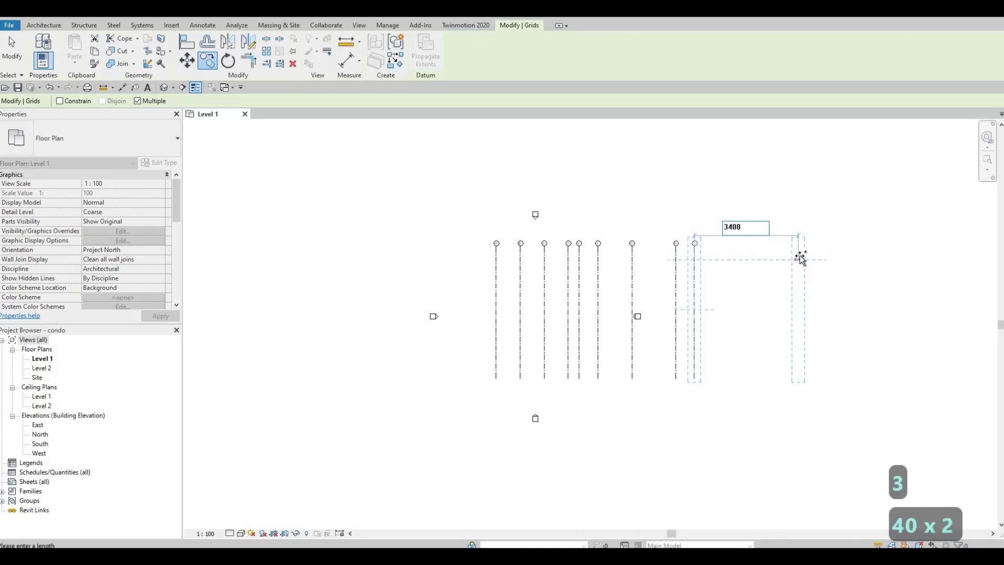
key("Return")
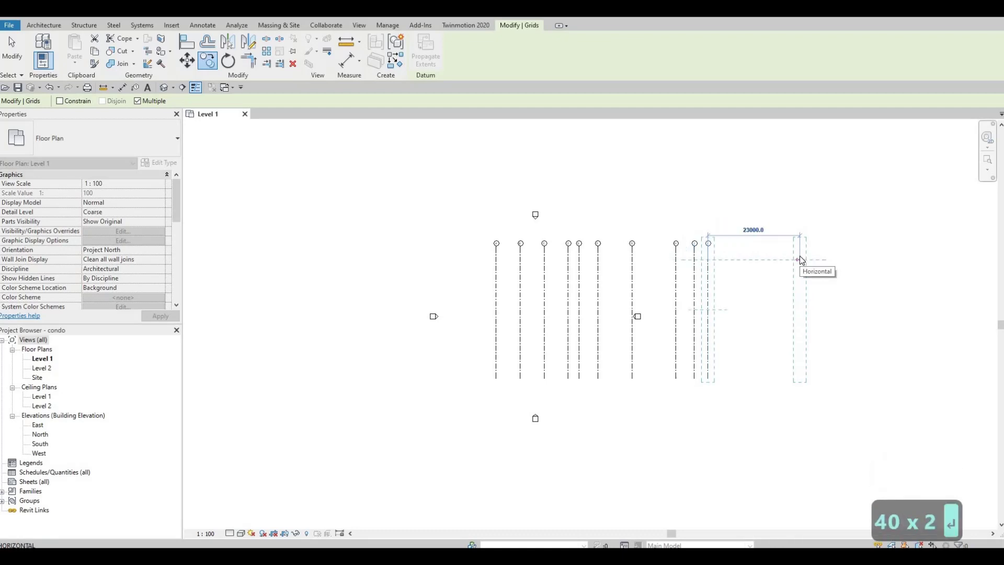
Place two more grid copies to the right of grid J, at successive spacings of 6065 and 9820
type("6065")
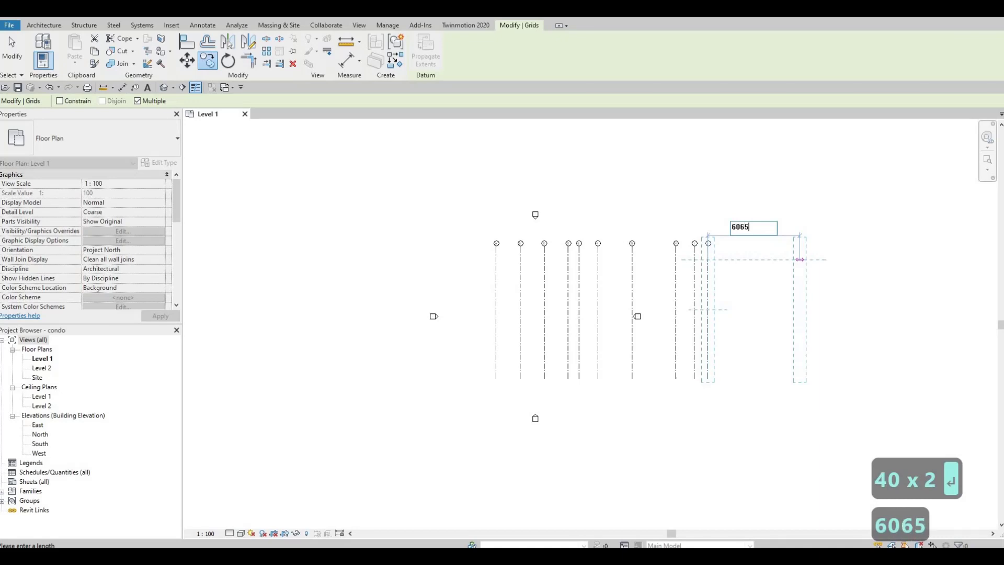
key("Return")
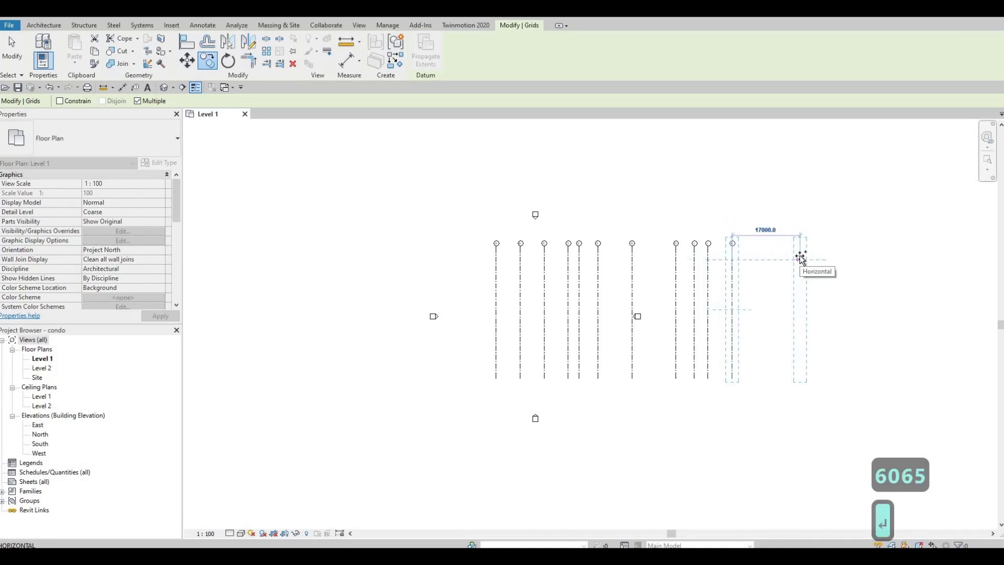
type("98")
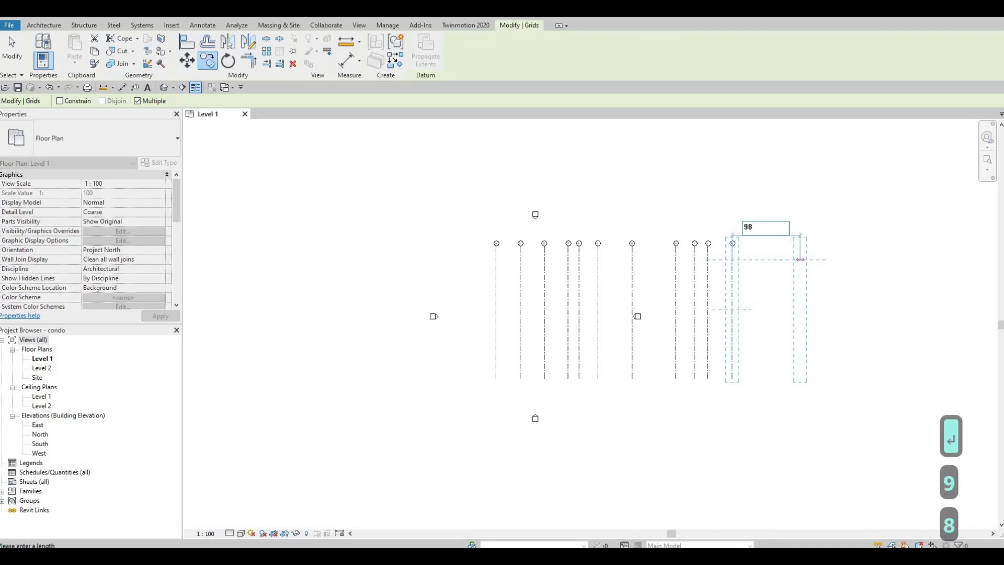
type("20")
key("Return")
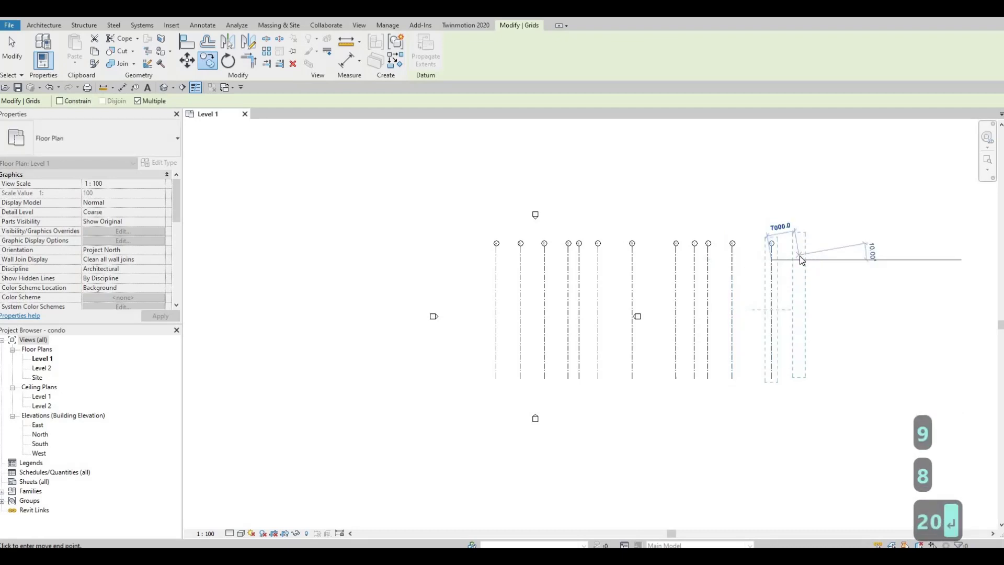
Place two more grid copies to the right of grid L, at successive spacings of 6065 and 2845
type("6065")
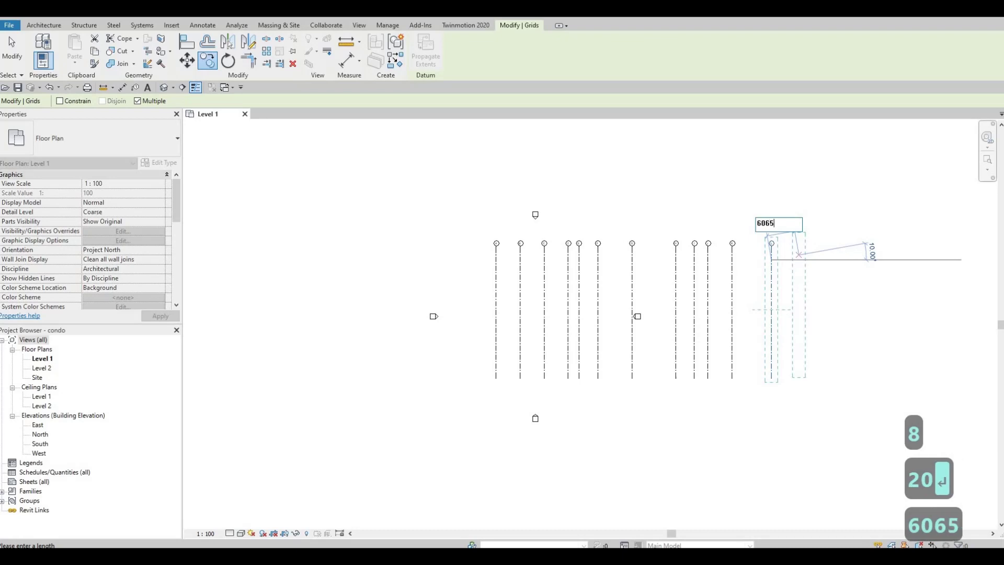
key("Return")
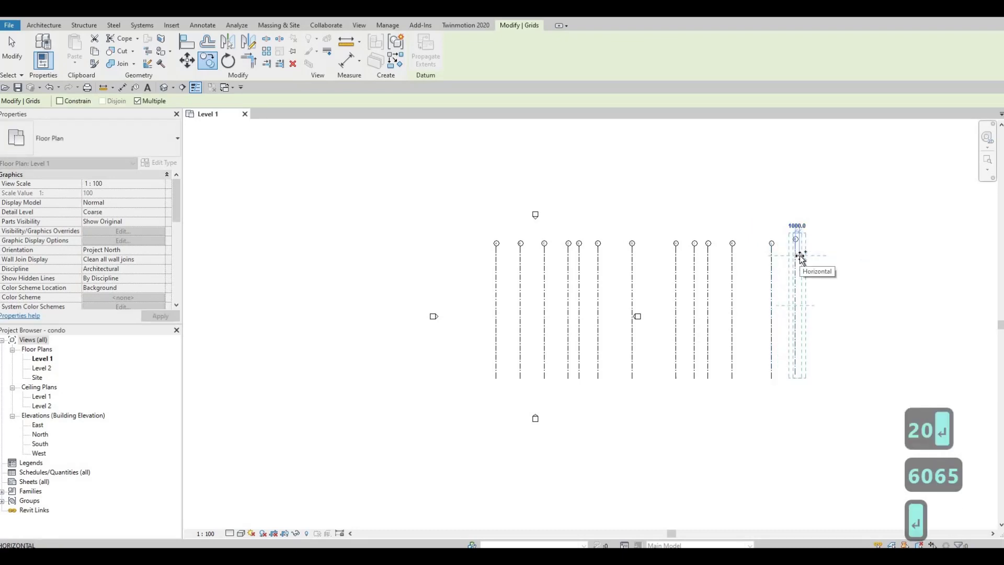
type("2")
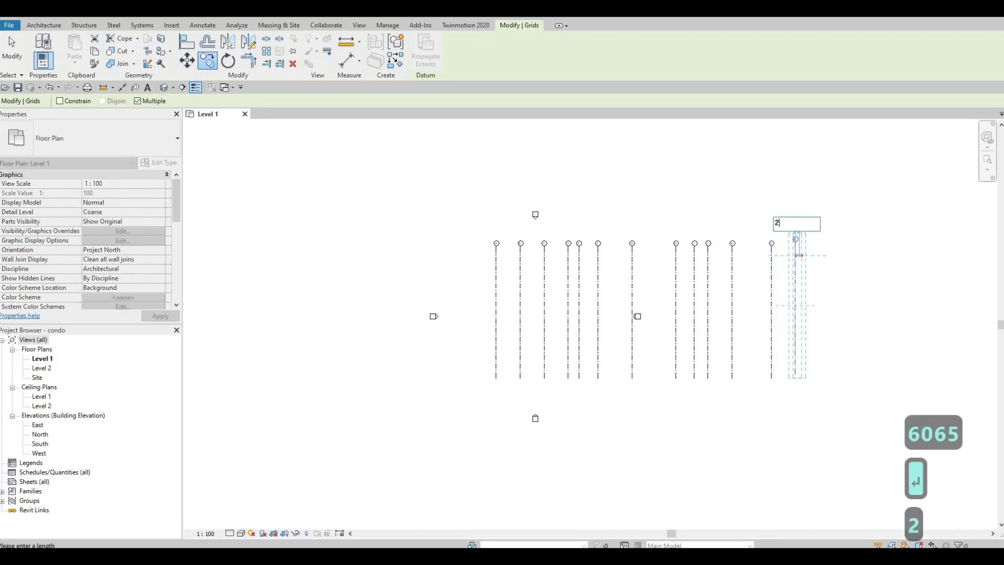
type("845")
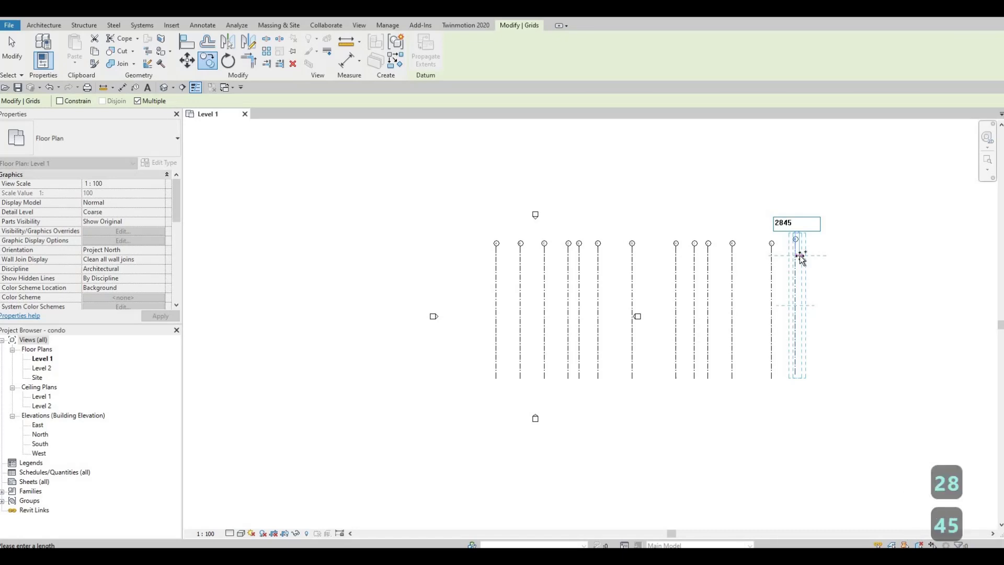
key("Return")
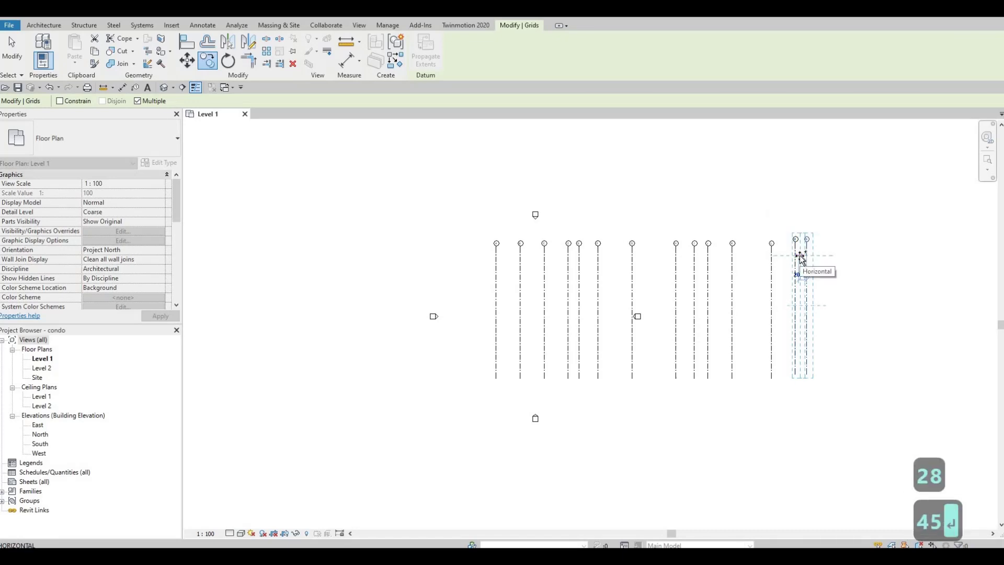
Place one more grid copy 3335 to the left of grid N and finish copying
type("3")
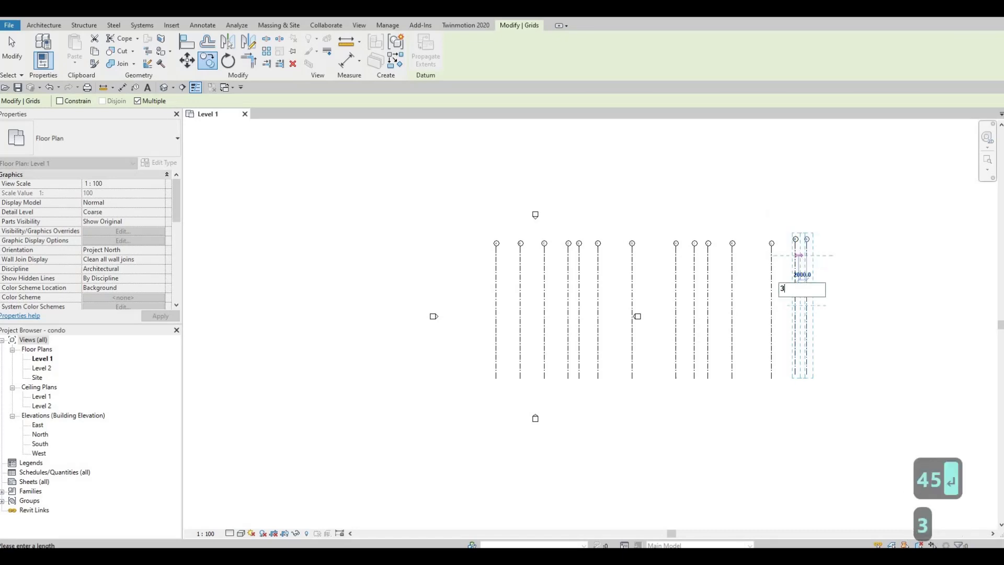
type("3")
type("35")
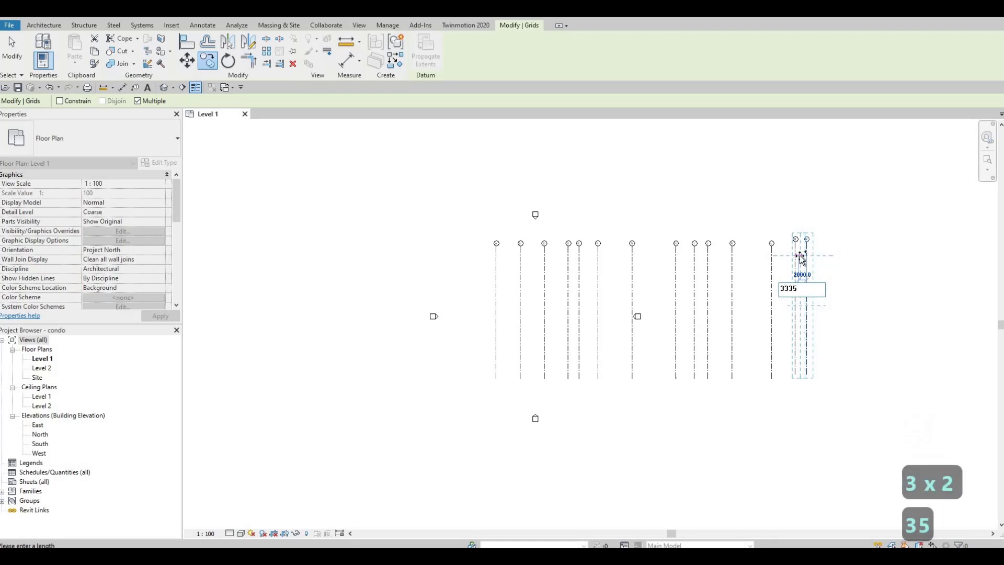
key("Return")
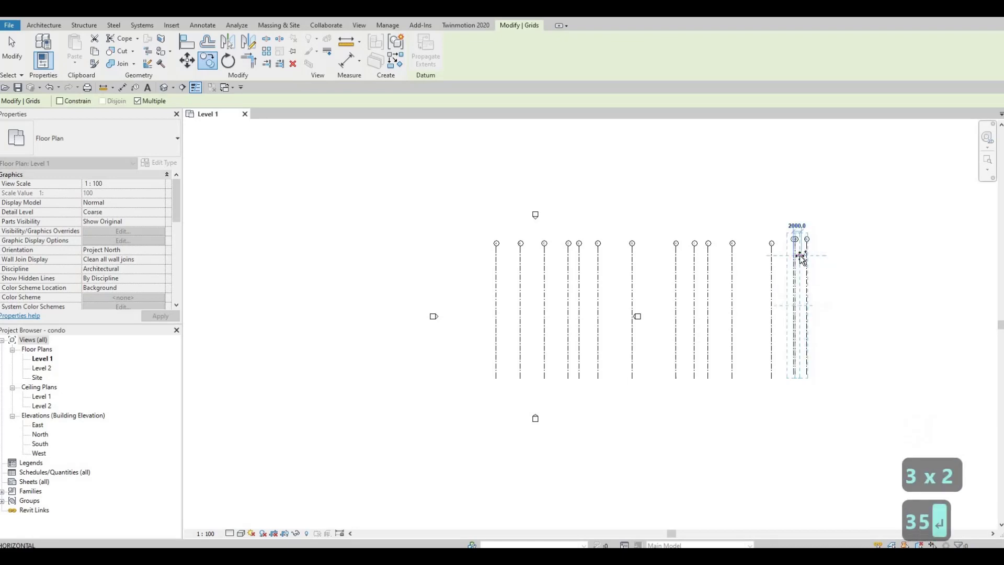
key("Escape")
Finish the copy command and delete the three rightmost vertical grids N, M and O
scroll(804, 236, "up", 3)
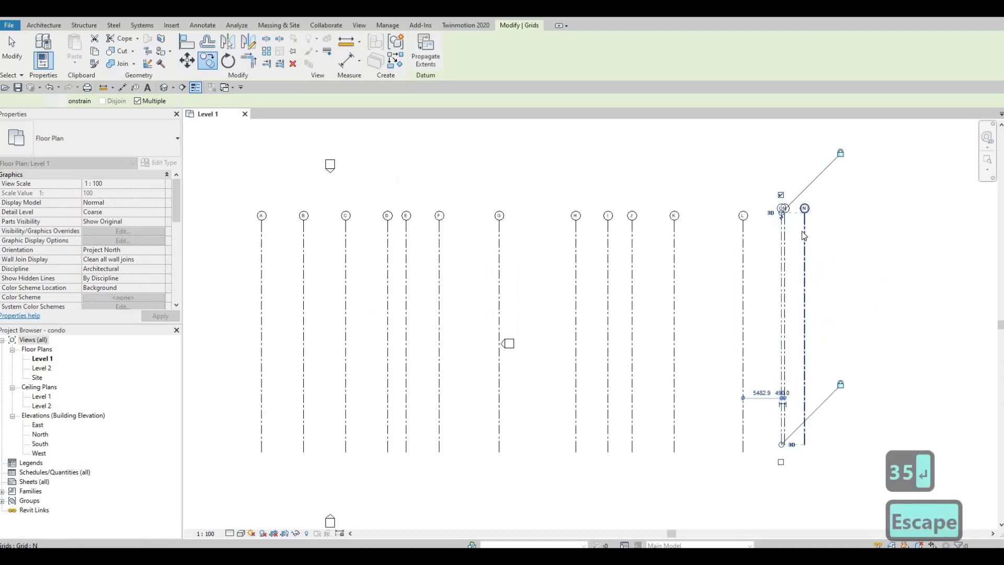
scroll(804, 236, "up", 5)
key("Escape")
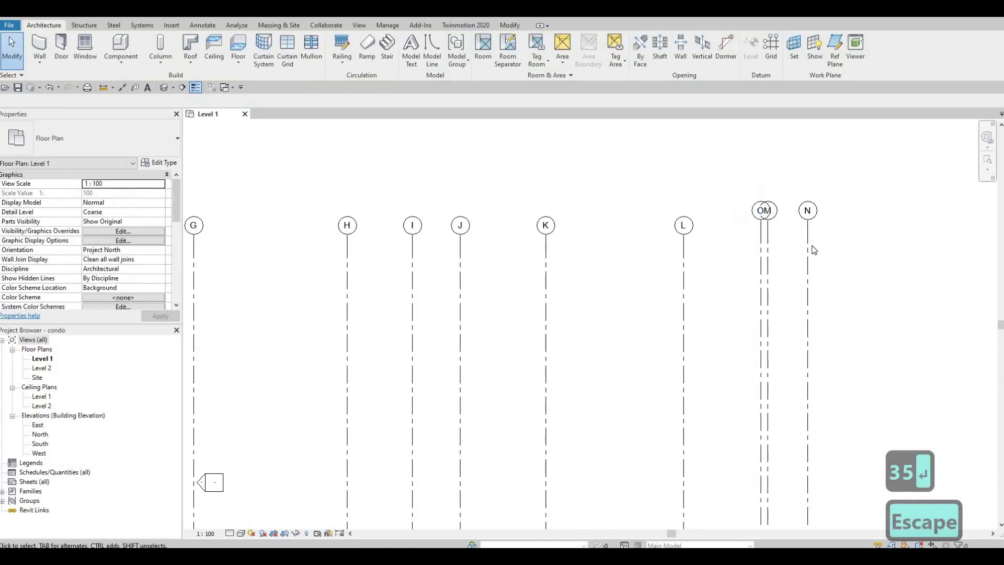
key("Escape")
left_click(784, 244)
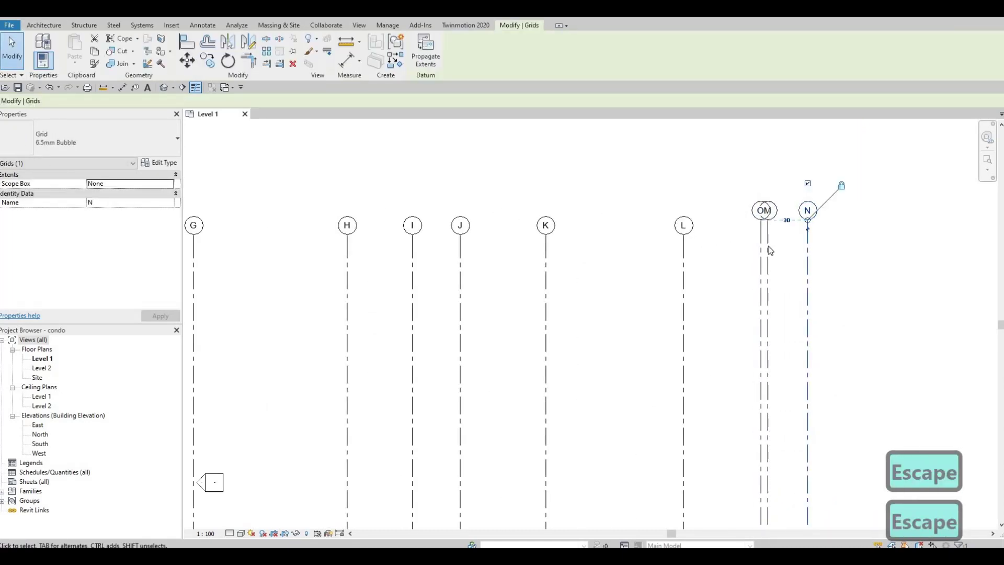
key("Delete")
left_click(767, 255)
key("Delete")
left_click(761, 255)
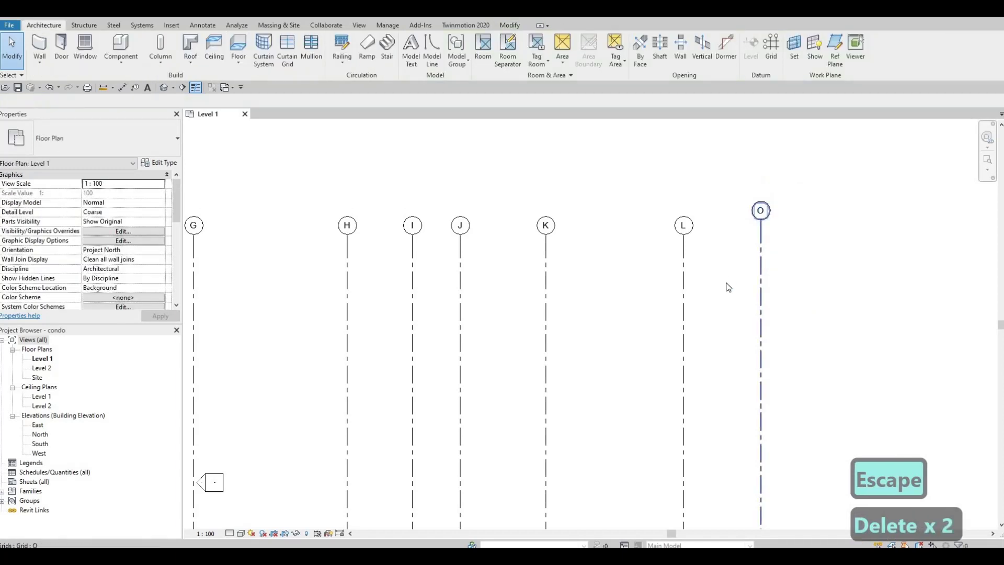
key("Delete")
Copy grid L 6065 to the right with multiple copying enabled
left_click(684, 264)
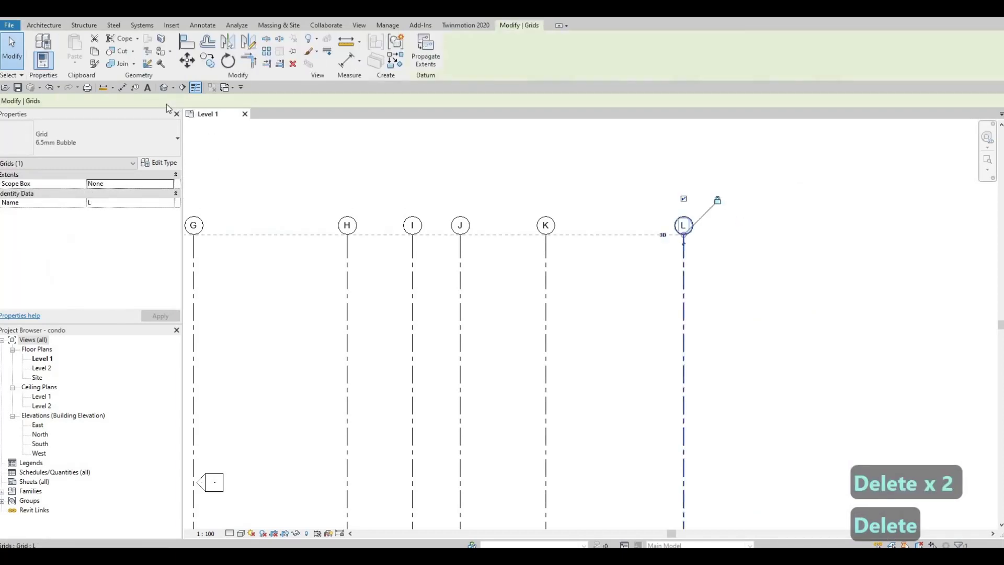
left_click(208, 61)
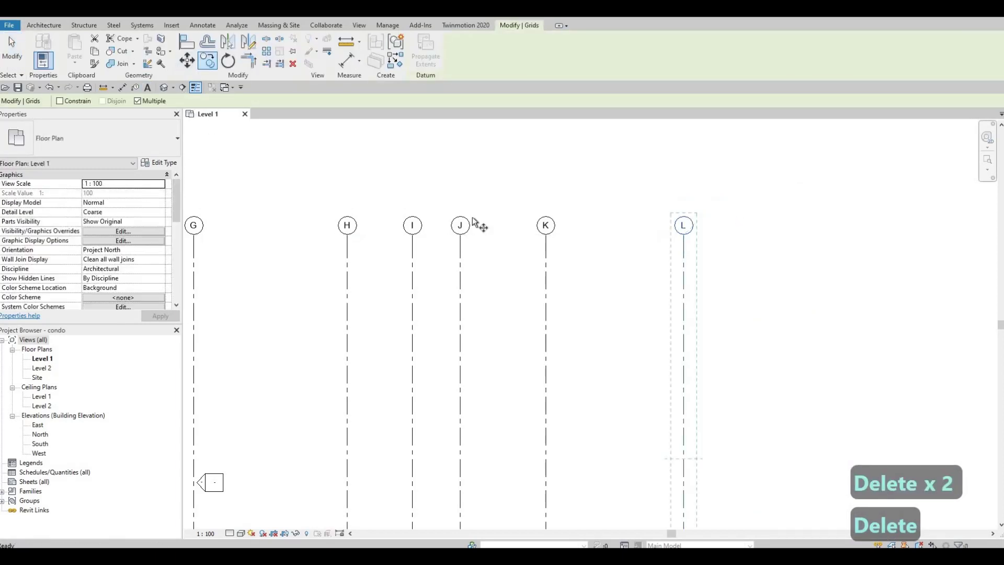
left_click(685, 247)
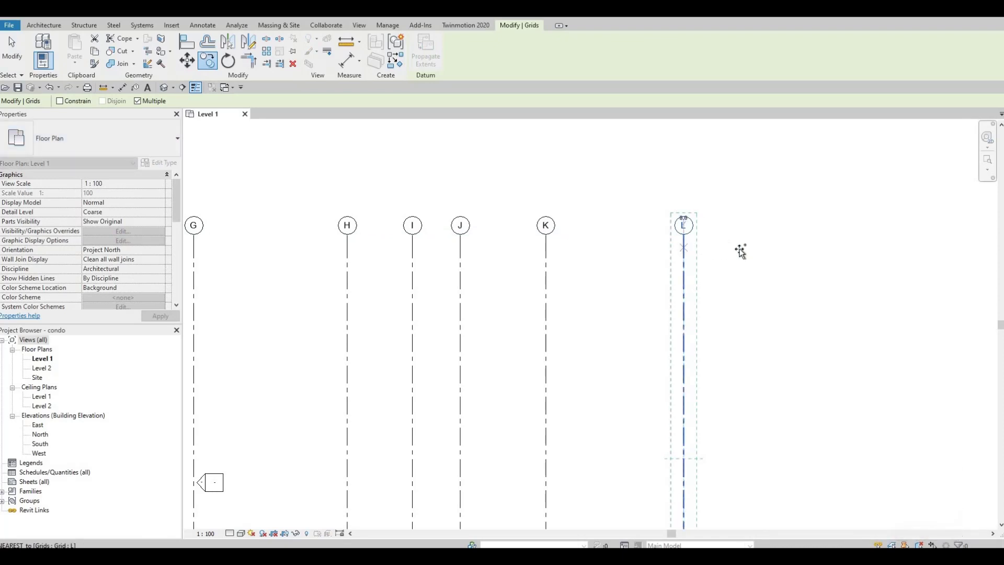
middle_click_drag(717, 264, 640, 242)
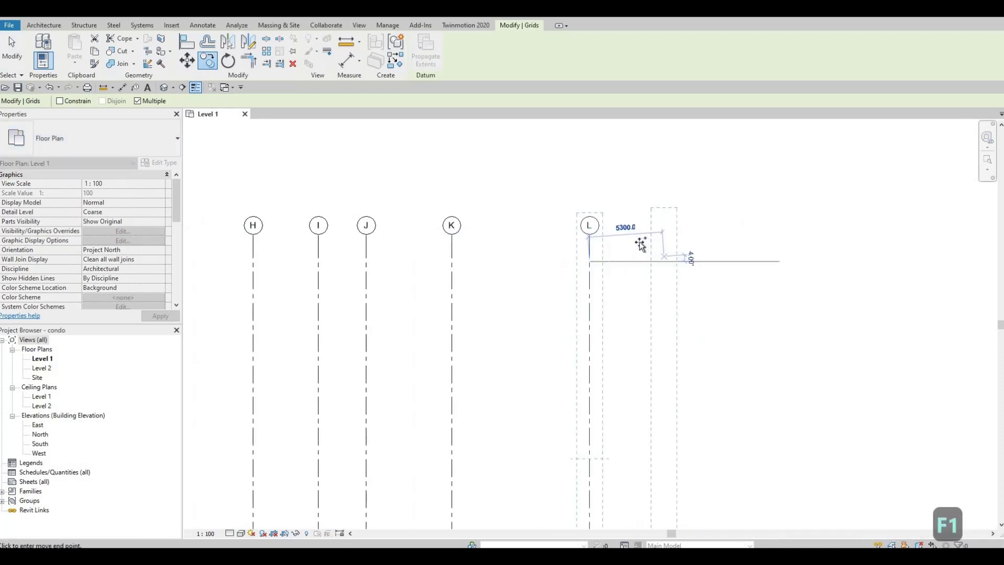
scroll(641, 245, "down", 1)
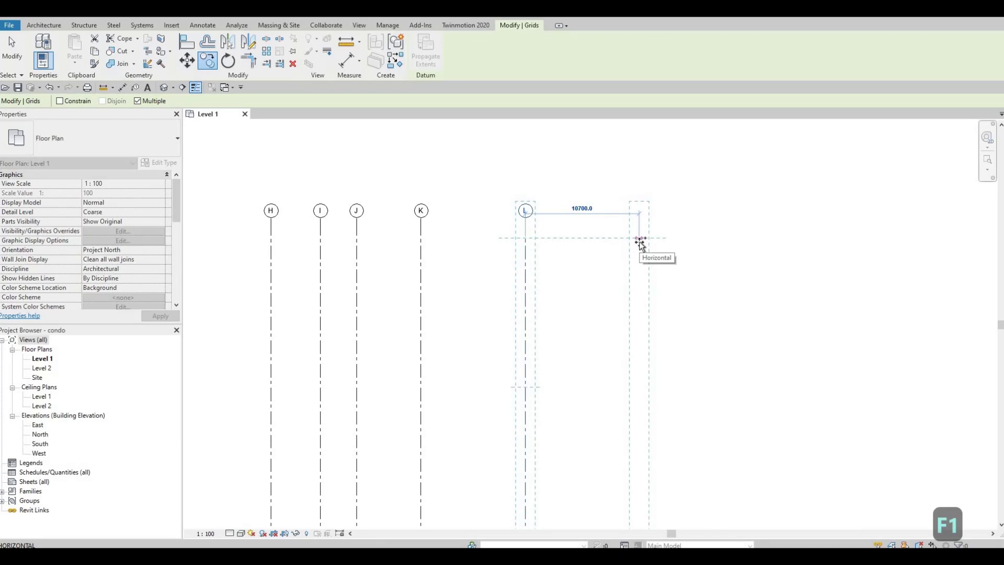
type("60")
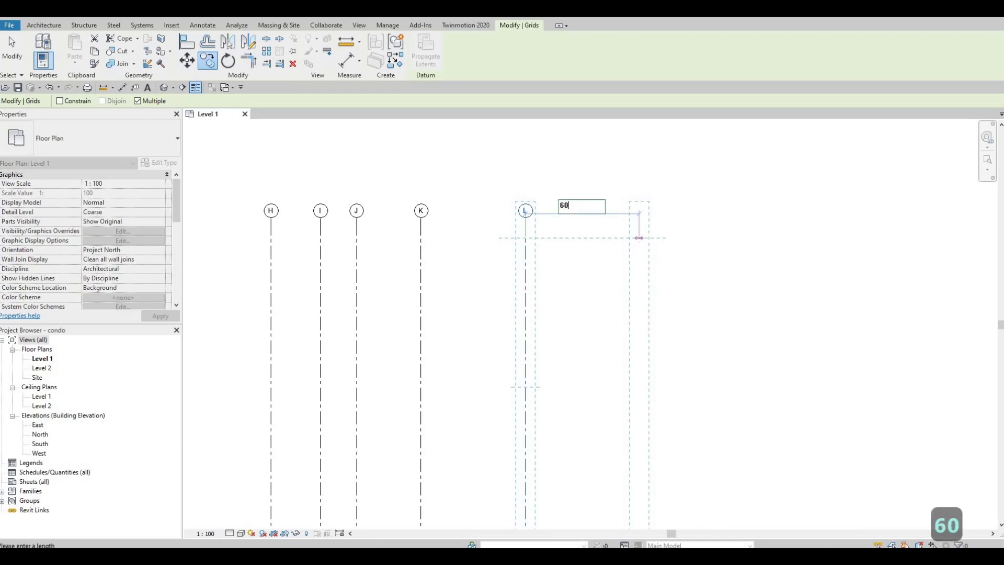
type("65")
key("Return")
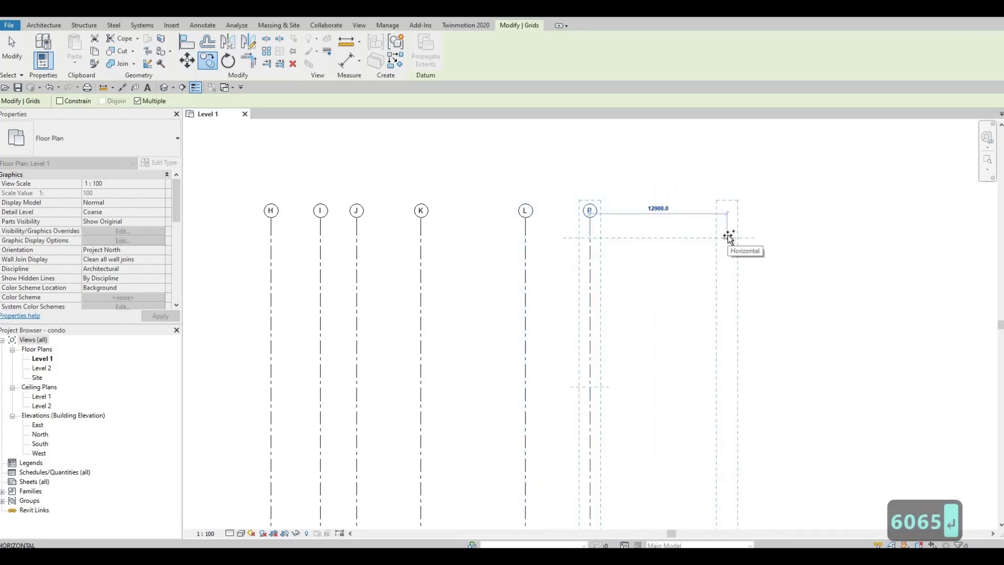
Place two more grid copies to the right of grid P, at successive spacings of 2845 and 3335, and finish copying
type("284")
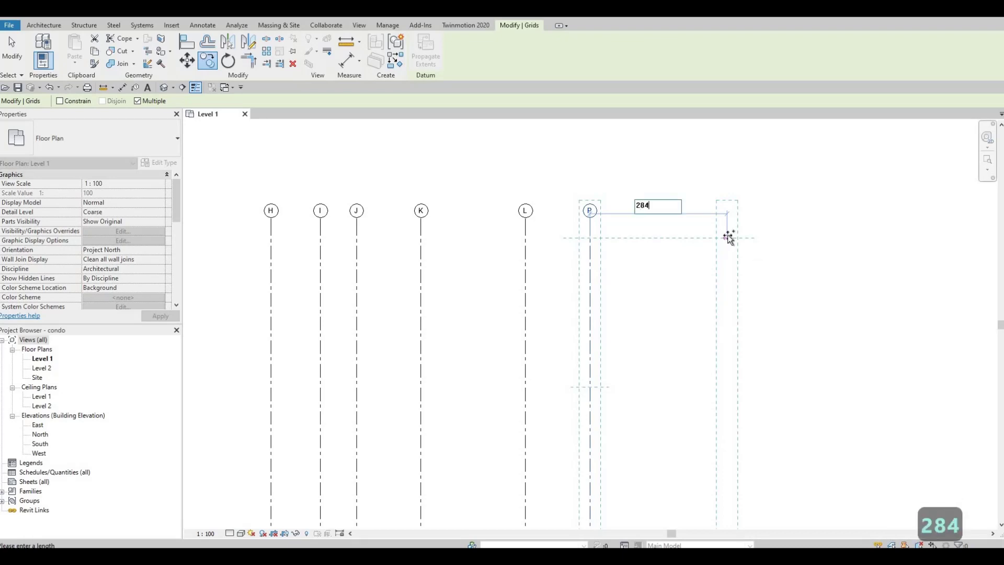
type("5")
key("Return")
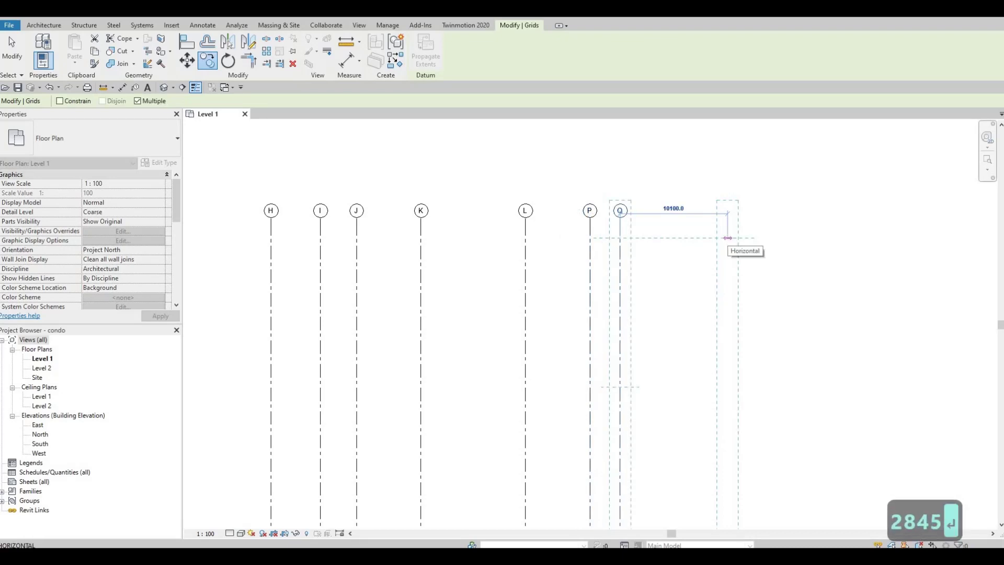
type("3335")
key("Return")
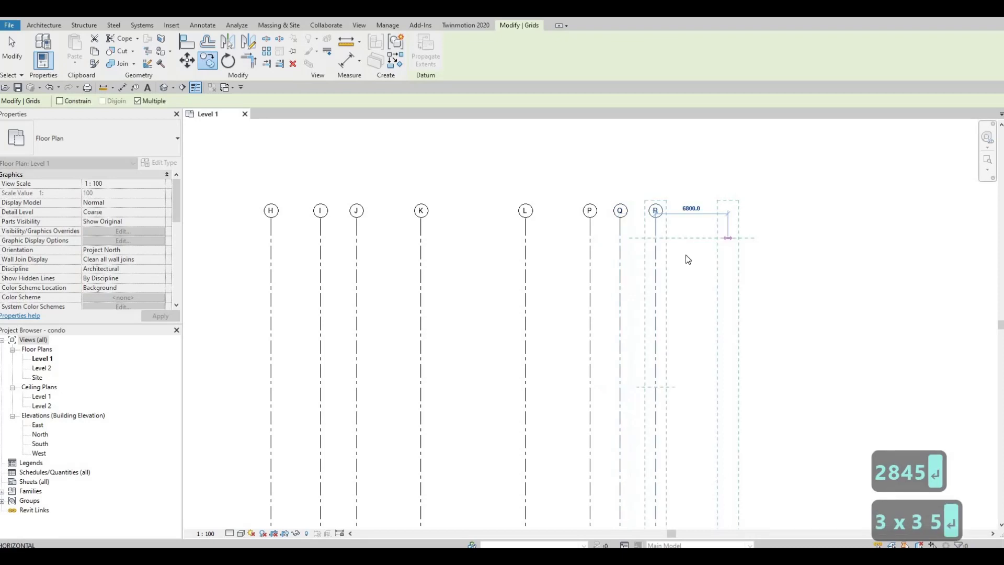
key("Escape")
key("Escape")
Draw a horizontal grid line across the upper part of all vertical grids, from right of grid R to left of grid A
scroll(510, 243, "down", 3)
middle_click_drag(510, 242, 525, 240)
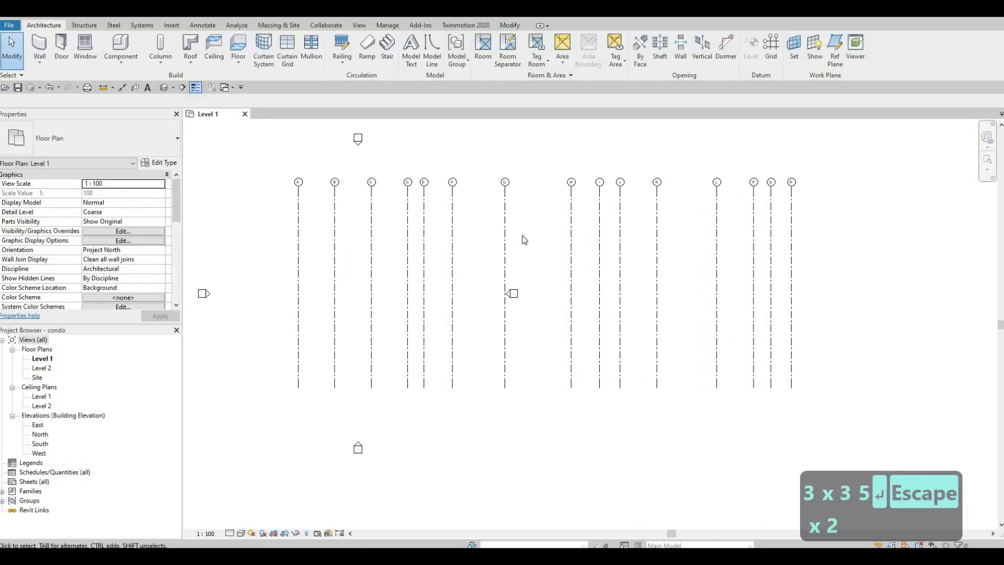
scroll(511, 235, "down", 3)
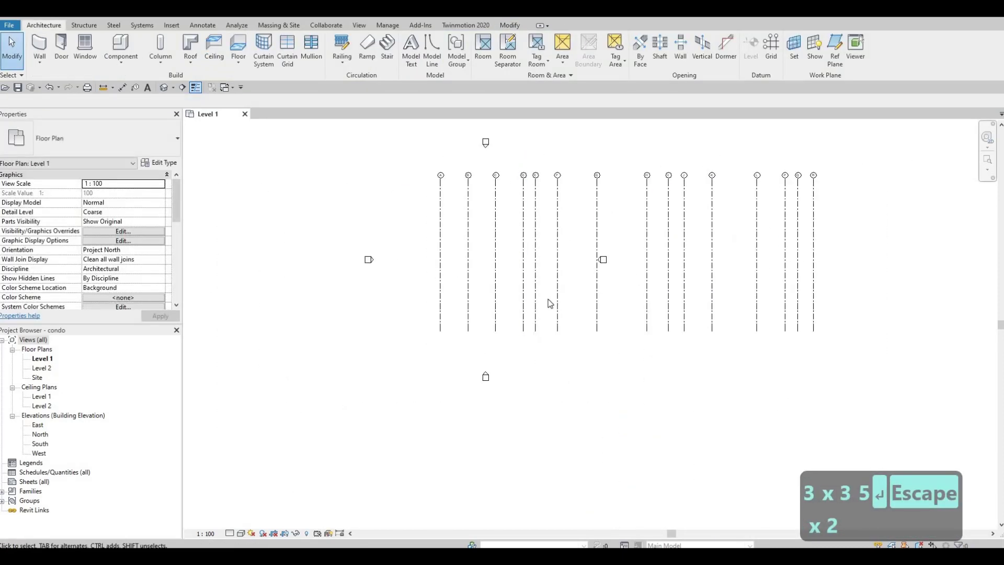
scroll(372, 291, "down", 1)
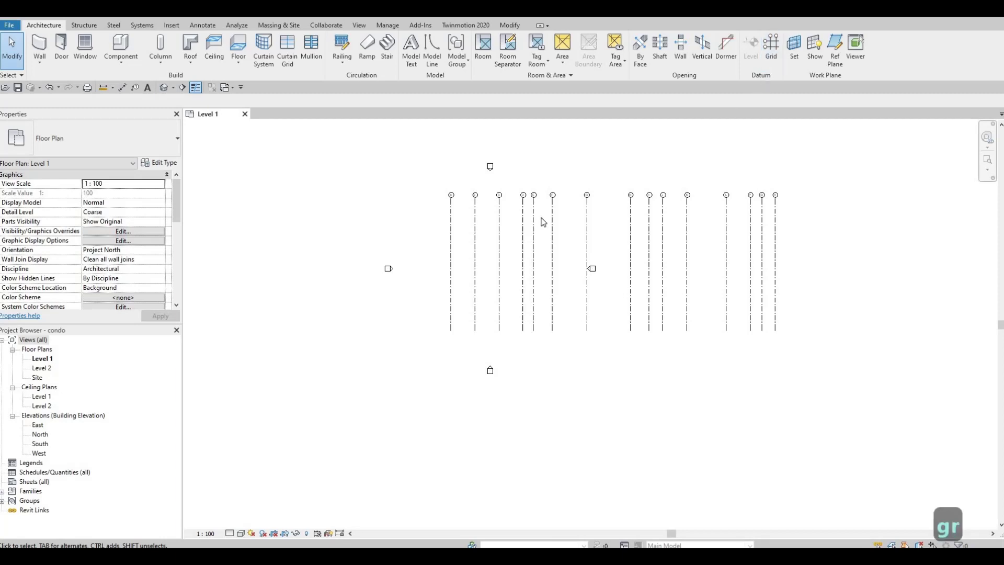
key("Escape")
key("Escape")
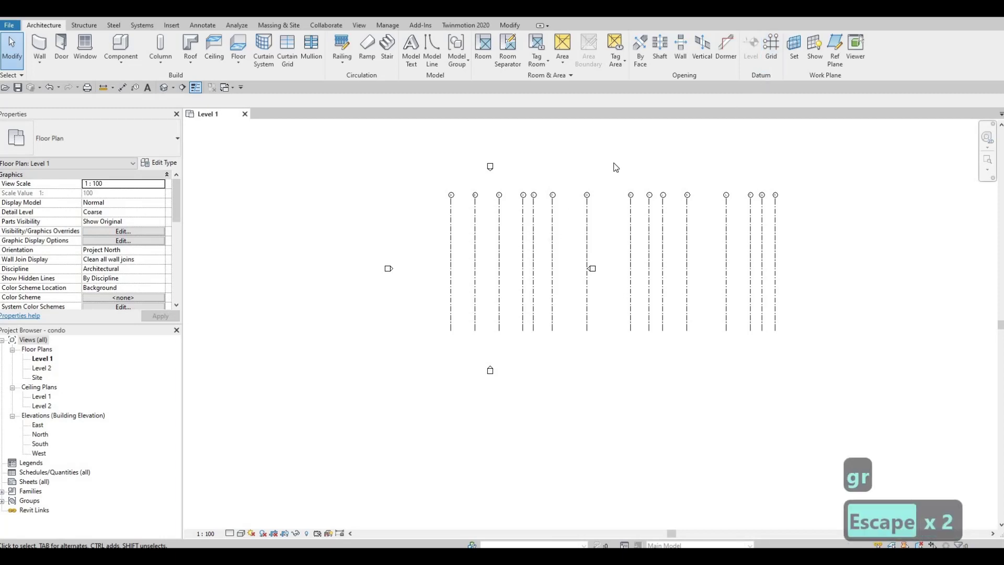
key("g")
key("r")
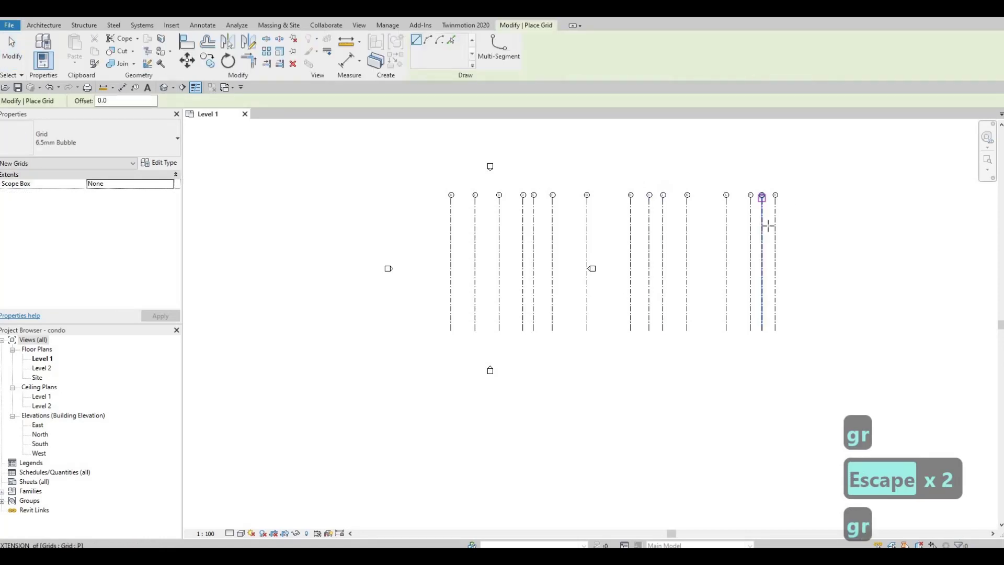
left_click(422, 220)
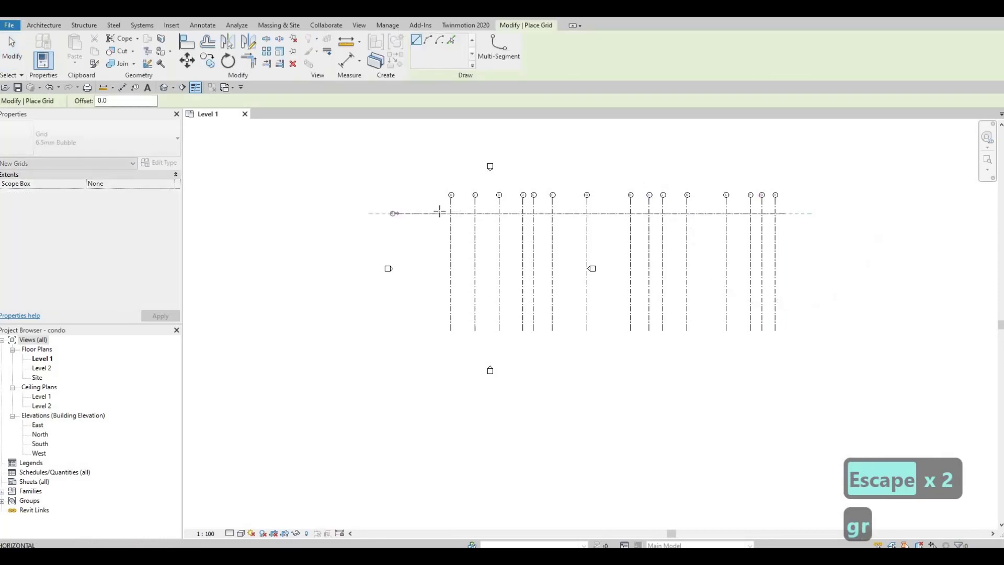
scroll(424, 220, "up", 2)
scroll(443, 210, "up", 1)
scroll(442, 209, "up", 1)
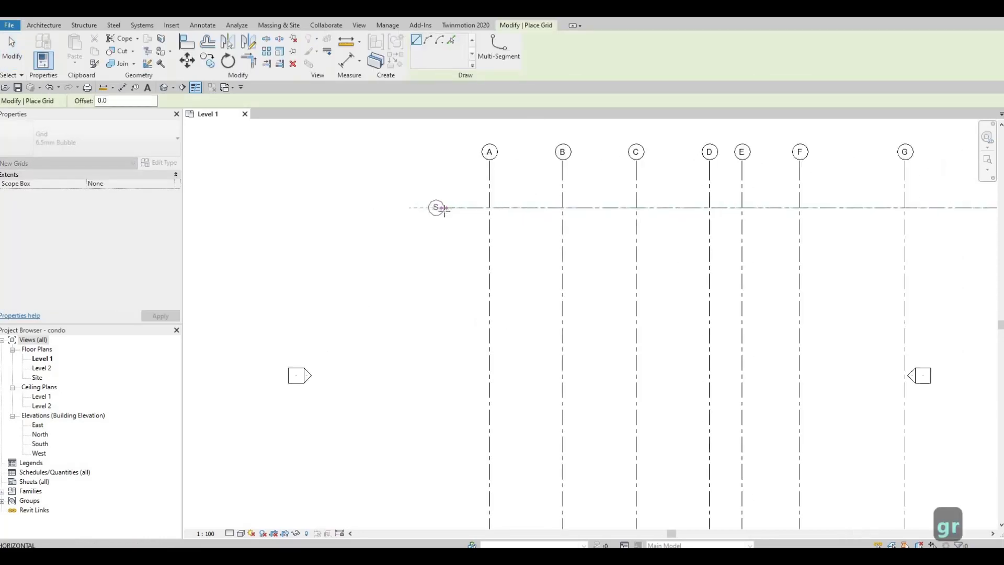
scroll(443, 209, "down", 1)
scroll(443, 209, "down", 2)
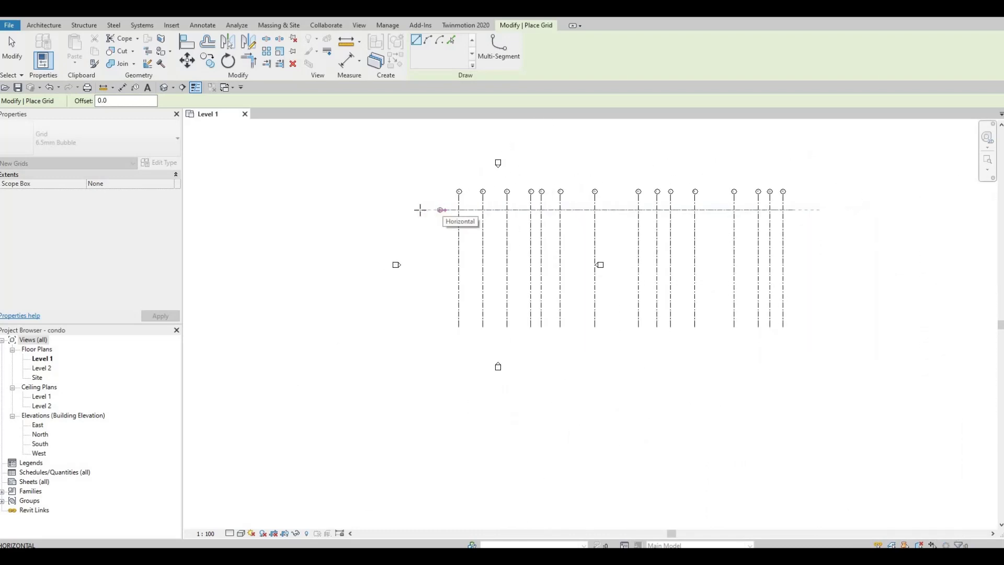
left_click(420, 210)
scroll(424, 209, "up", 2)
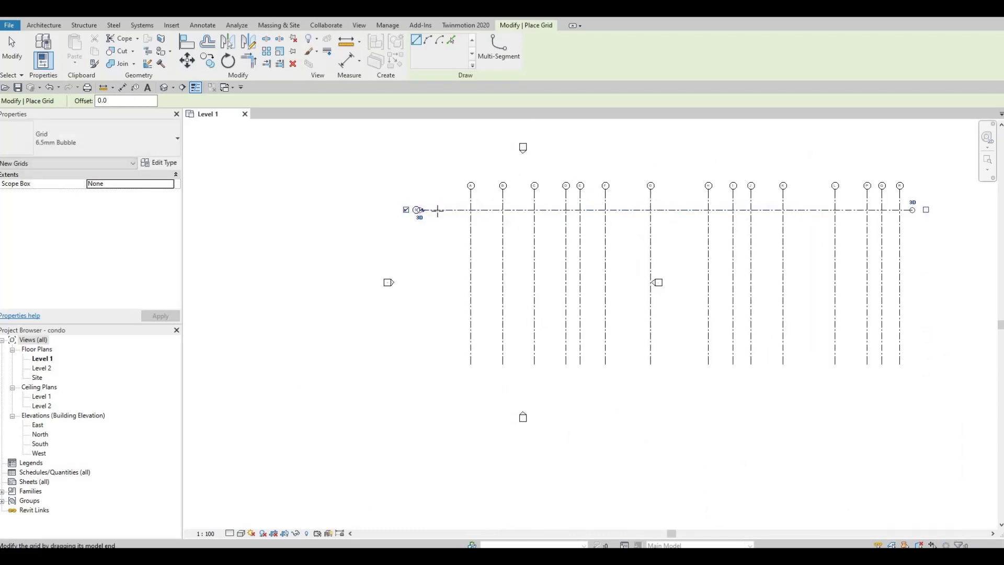
key("Escape")
key("Escape")
key("Escape")
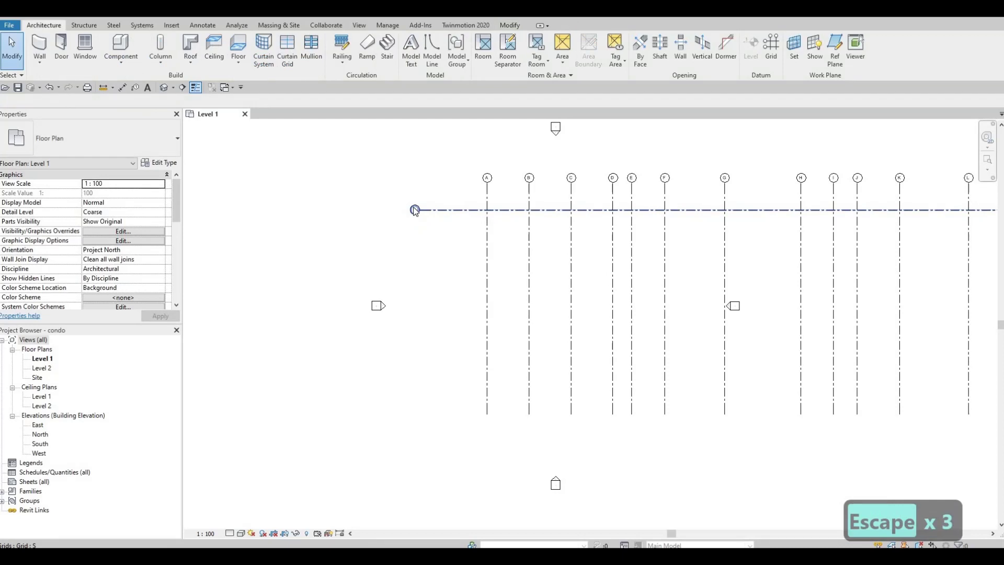
Rename the horizontal grid line as 1
scroll(419, 215, "up", 3)
scroll(418, 216, "up", 4)
left_click(421, 230)
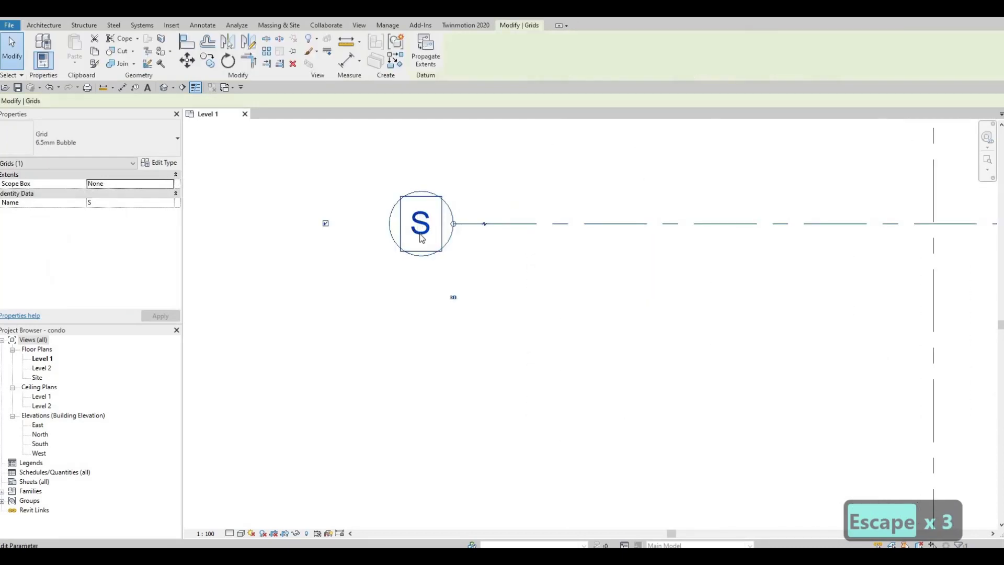
left_click(422, 235)
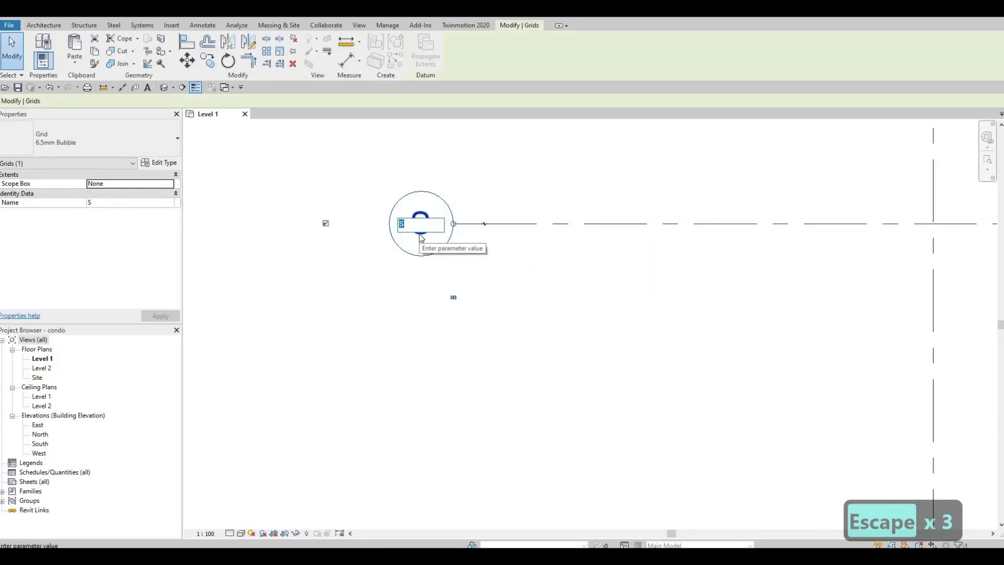
type("1")
key("Return")
key("Escape")
Copy horizontal grid 1 straight down by 8785 with multiple copying enabled
scroll(476, 279, "down", 2)
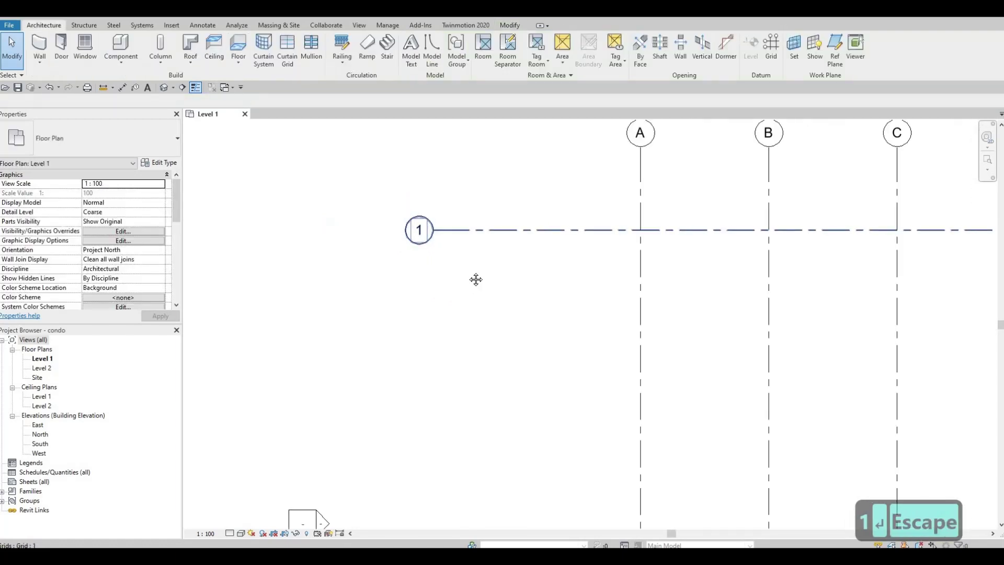
scroll(473, 234, "down", 3)
left_click(478, 211)
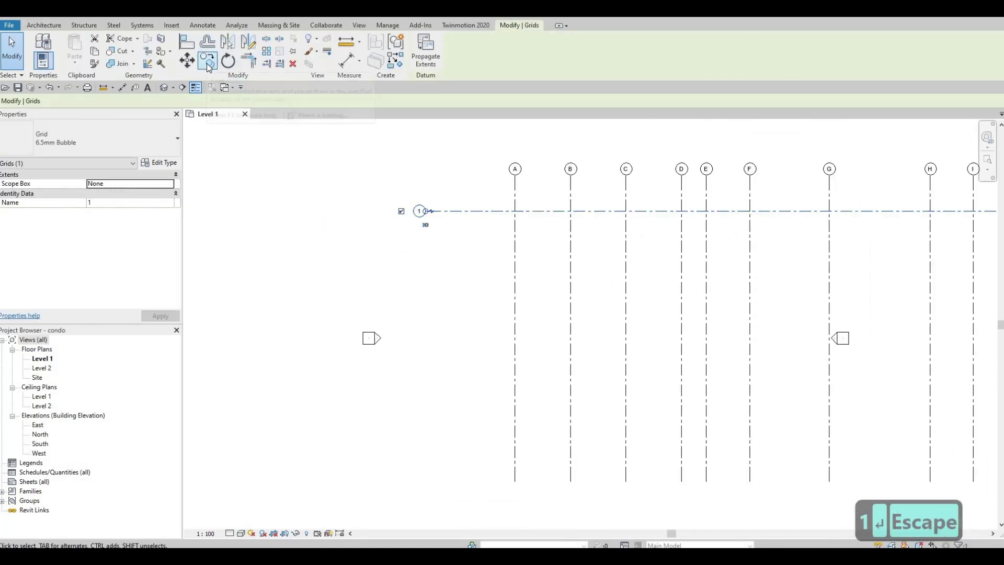
key("c")
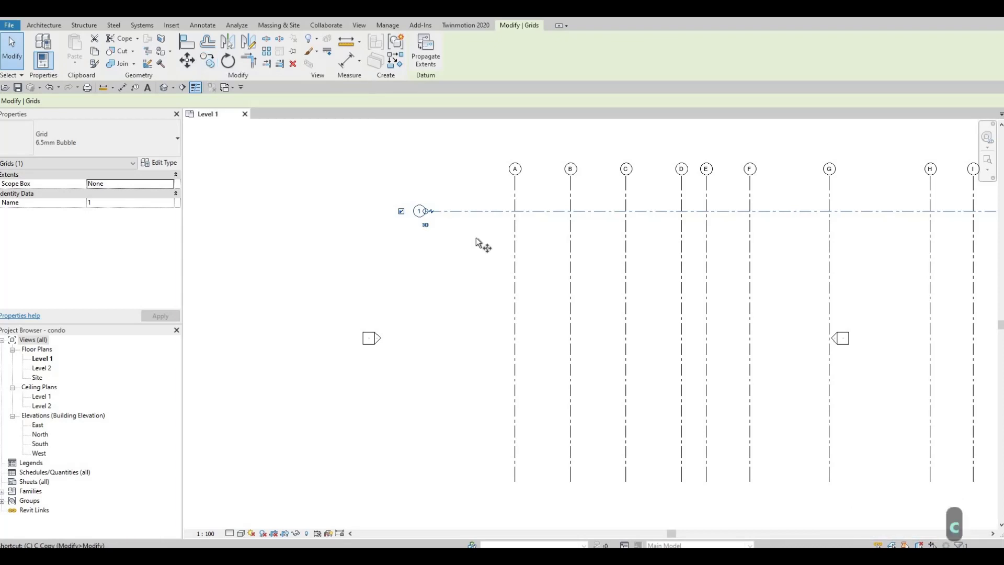
key("o")
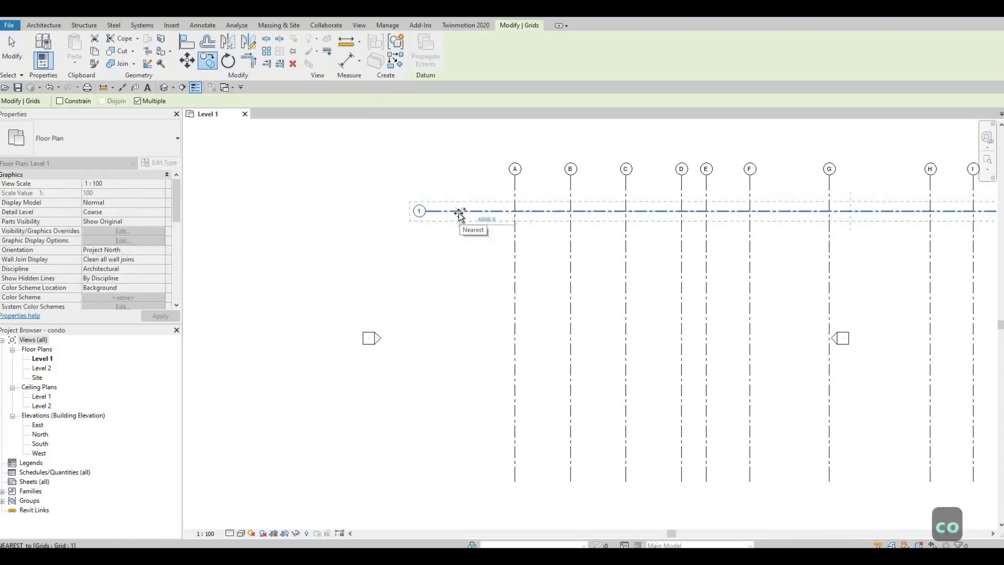
left_click(461, 212)
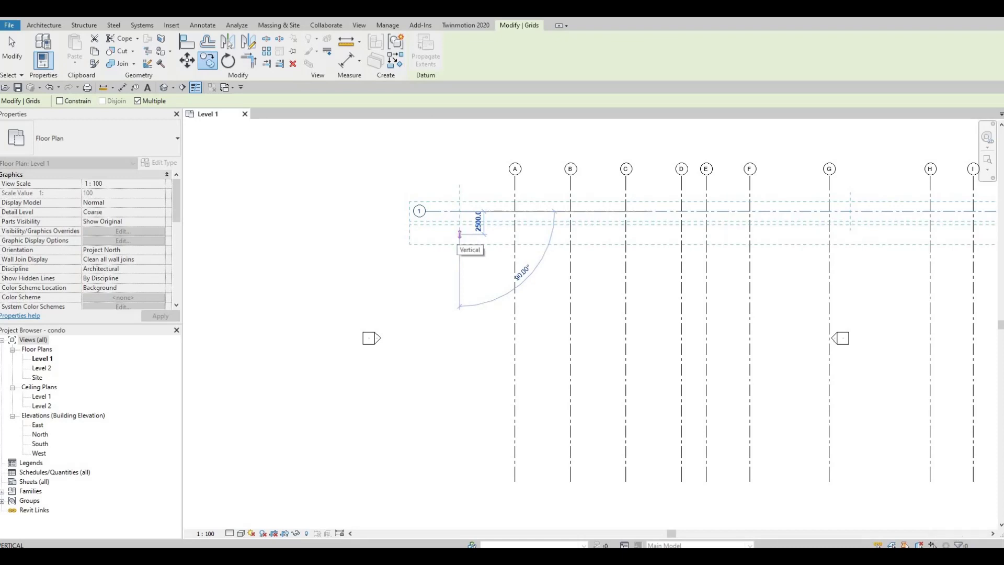
type("8785")
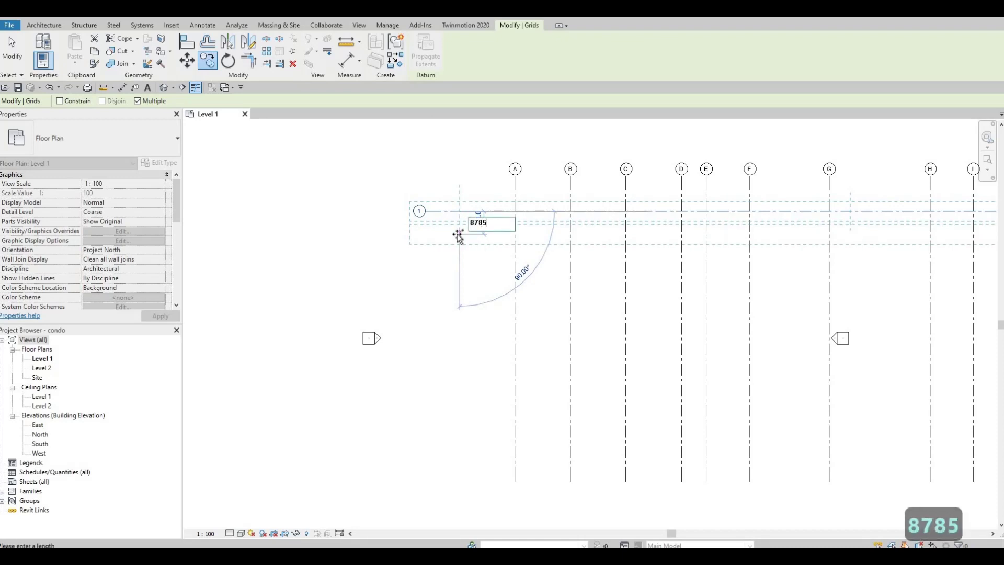
key("Return")
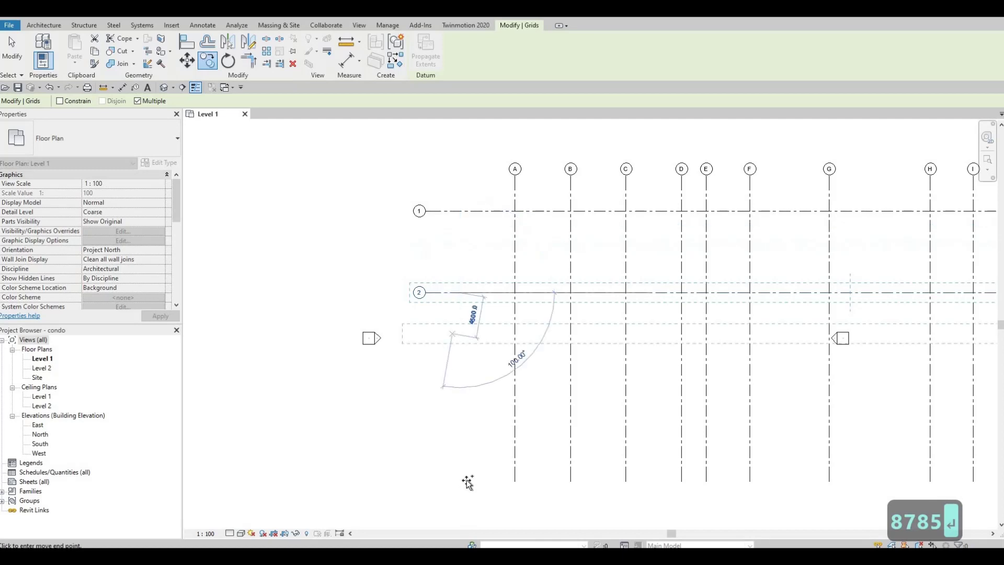
Place two more horizontal grid copies straight below grid 2, at successive spacings of 8815 and 7525
scroll(512, 387, "down", 2)
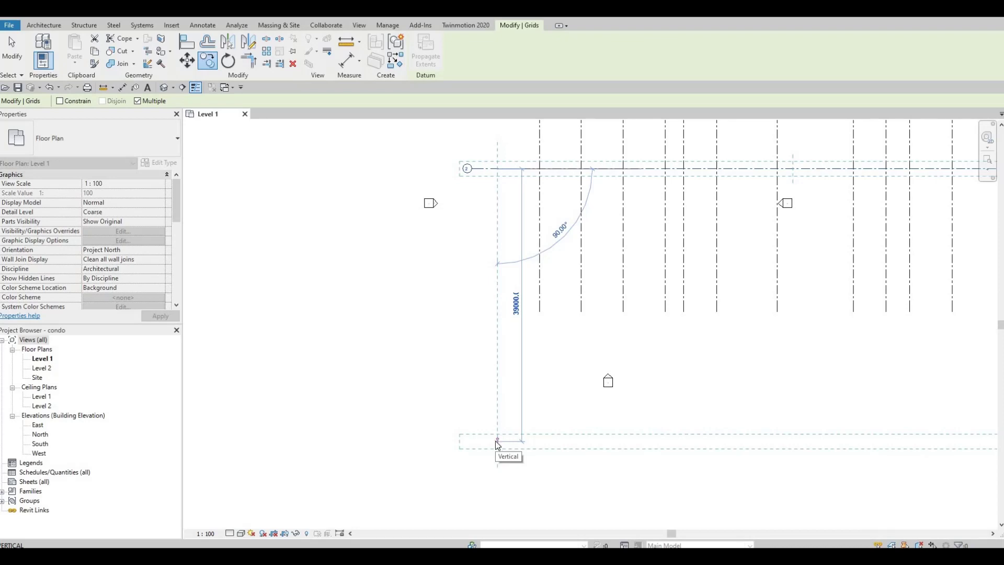
type("8815")
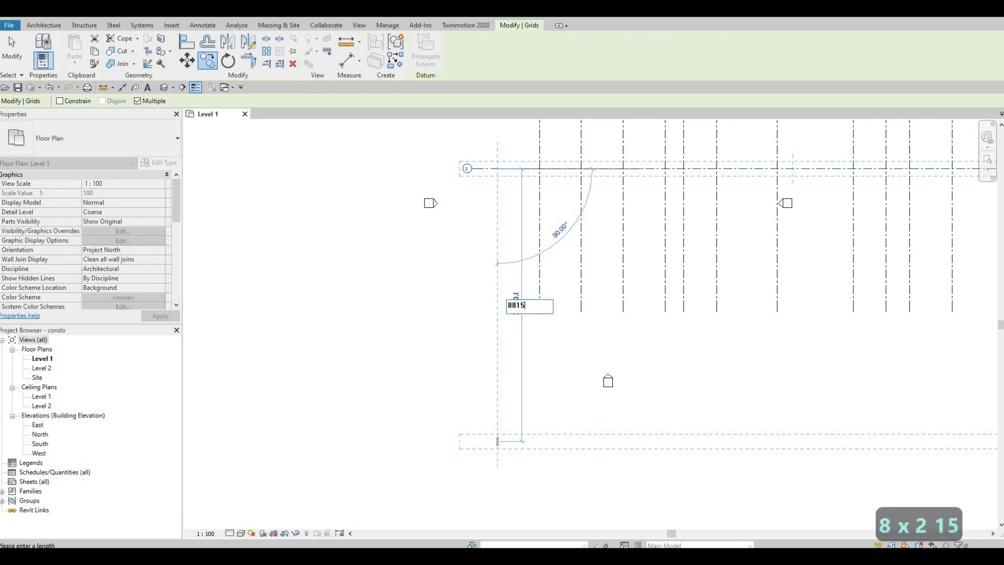
key("Return")
type("7")
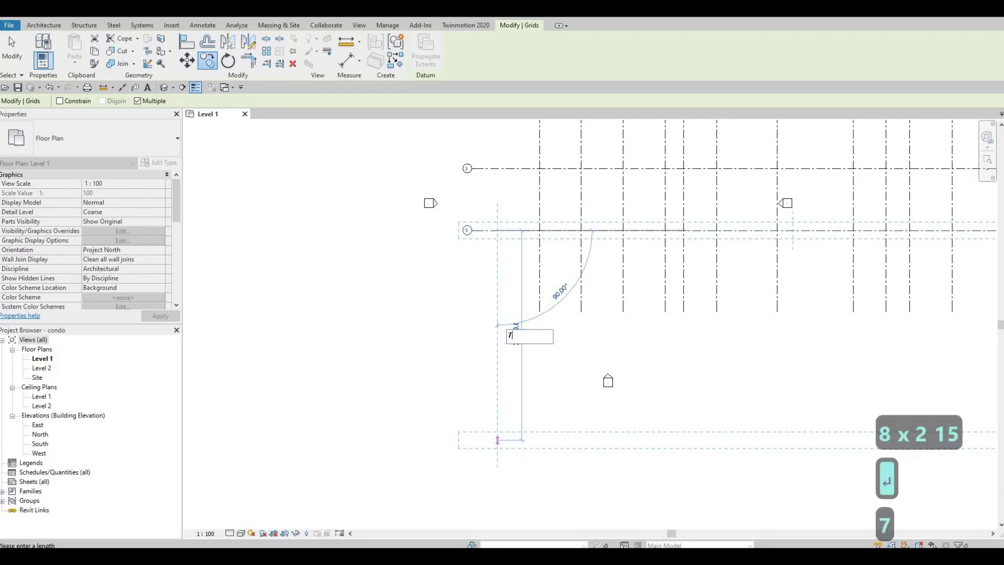
type("525")
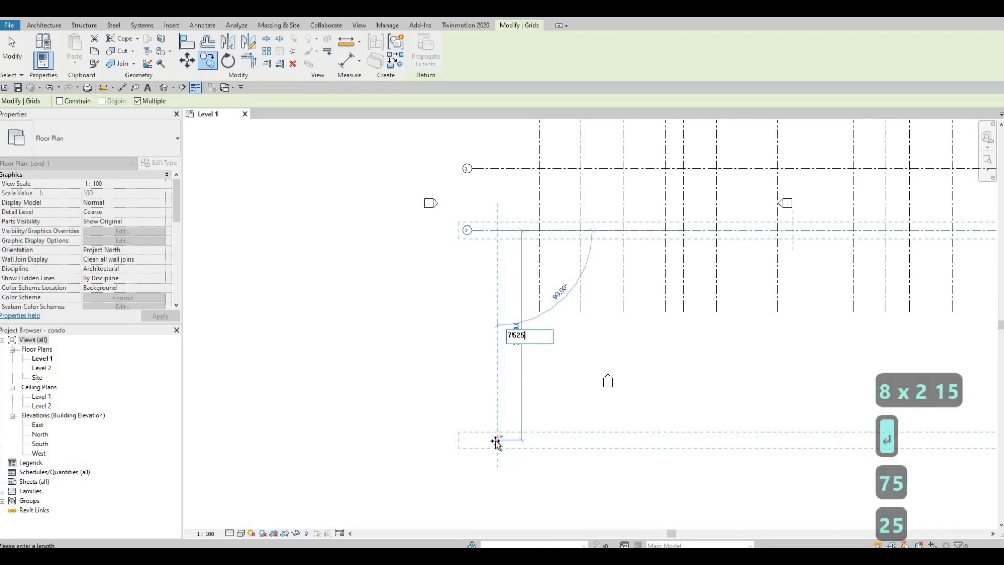
key("Return")
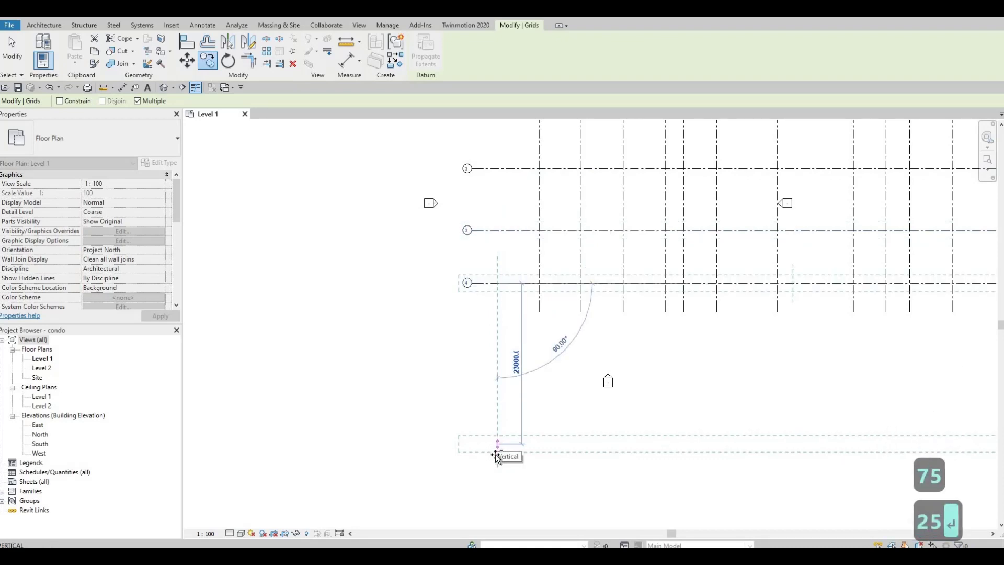
Place two more horizontal grid copies below grid 4, at successive spacings of 5600 and 4865, and finish copying
scroll(493, 387, "down", 2)
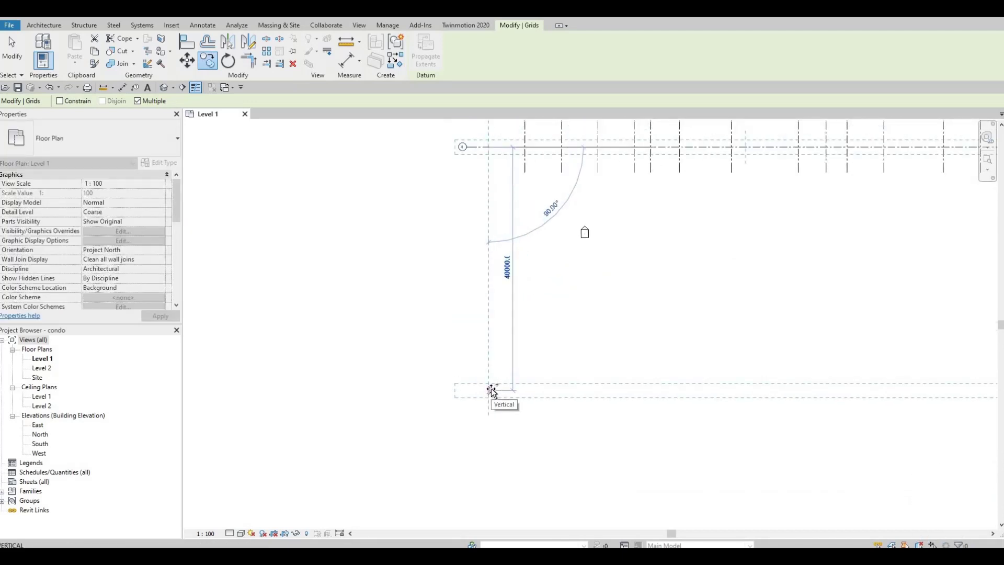
type("5")
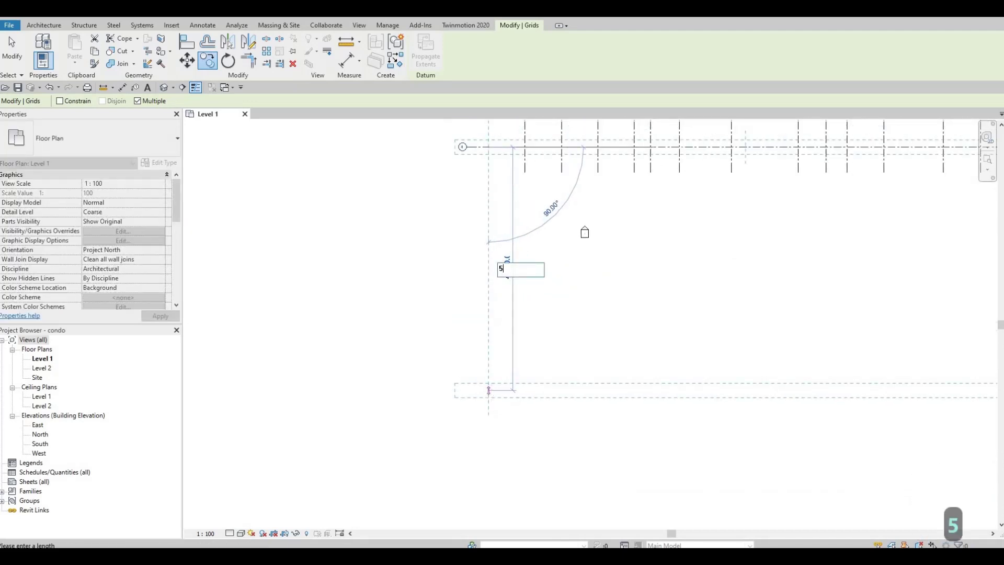
type("600")
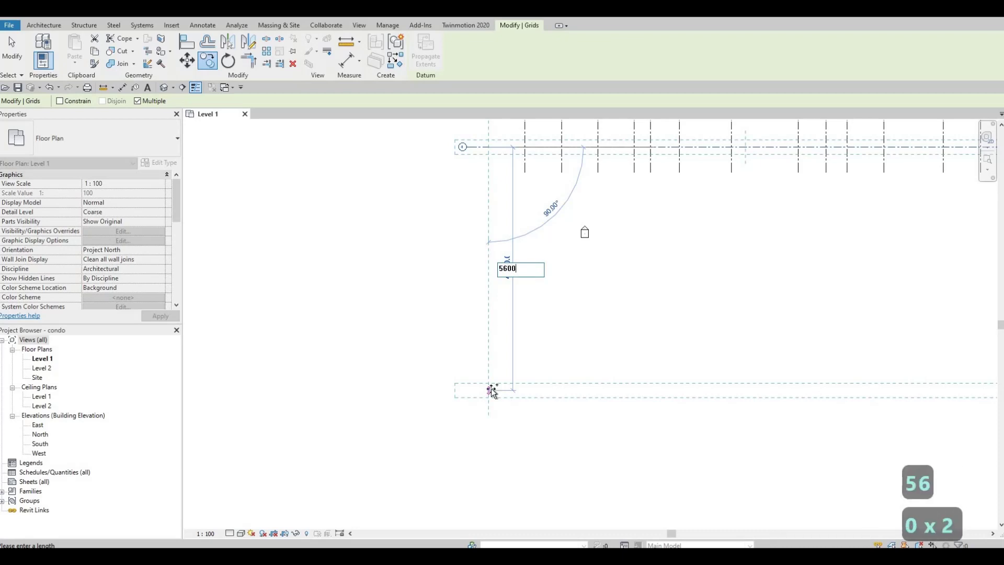
key("Return")
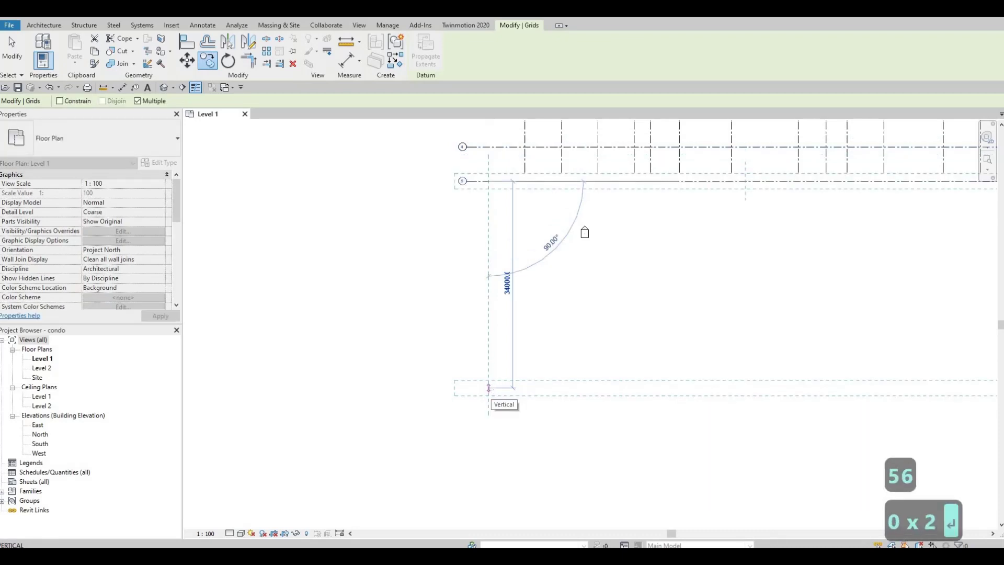
type("4865")
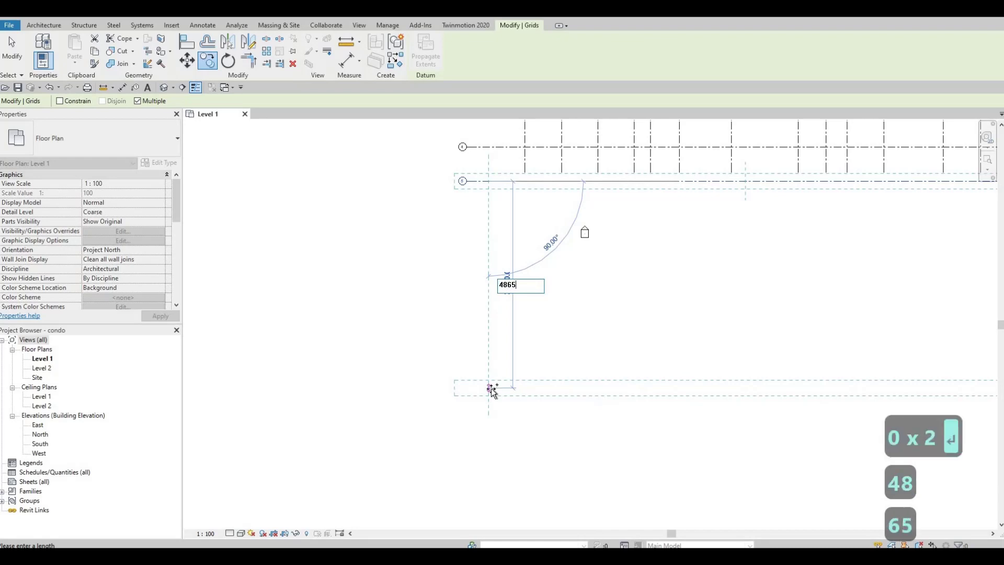
key("Return")
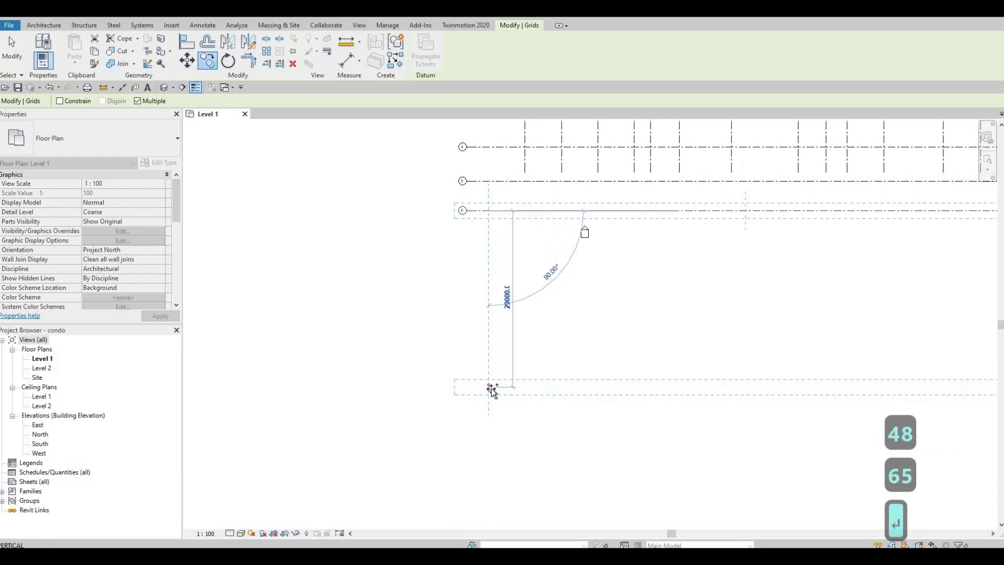
key("Escape")
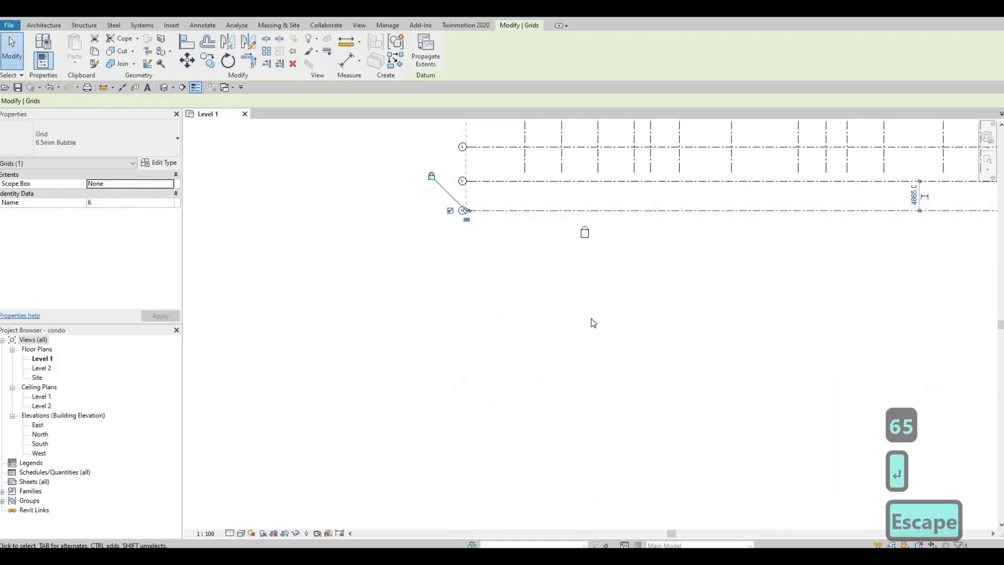
key("Escape")
Extend the aligned lower ends of all vertical grids down past horizontal grid 6, using grid A's end
scroll(577, 410, "down", 3)
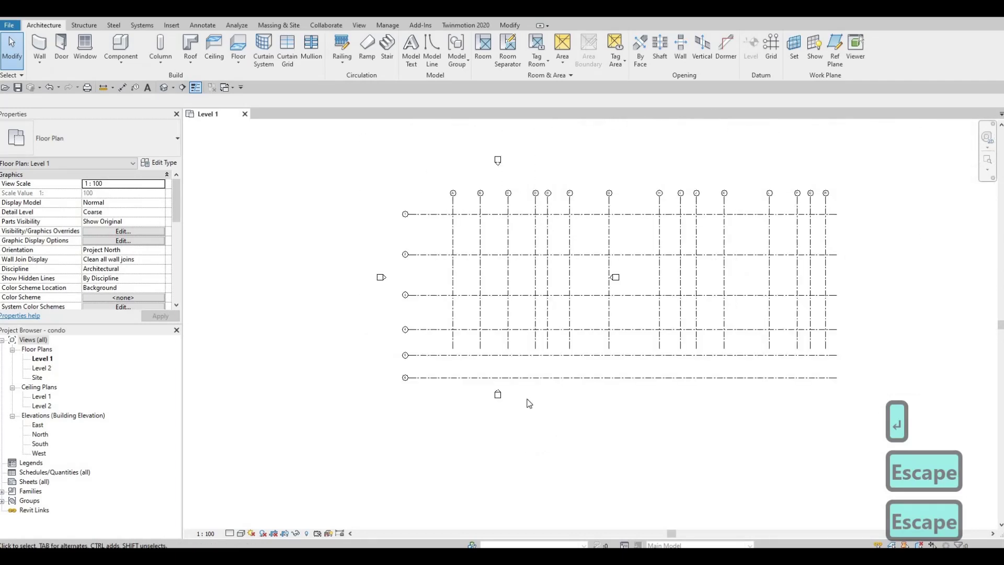
scroll(563, 404, "up", 2)
scroll(558, 403, "down", 2)
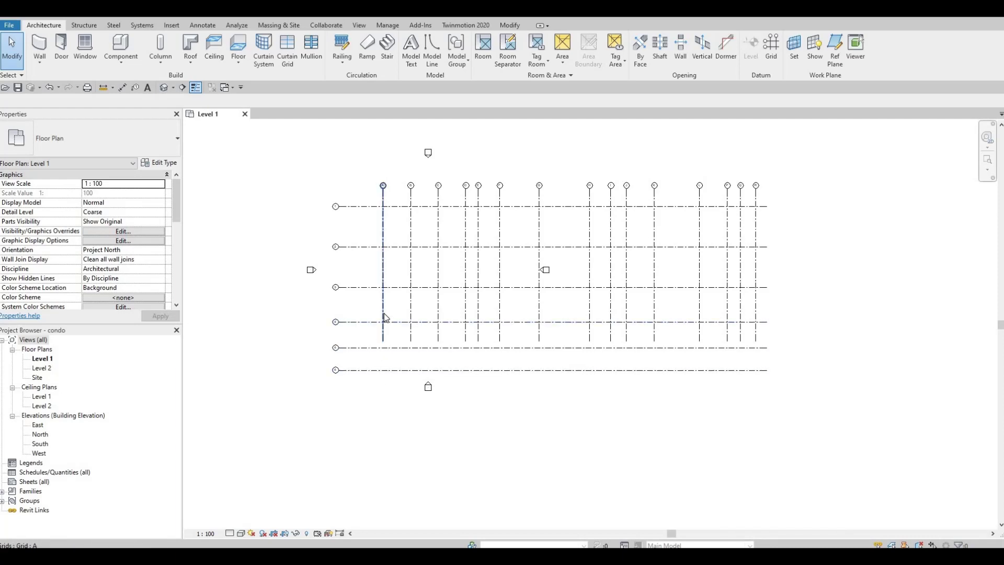
left_click(396, 349)
scroll(396, 350, "up", 4)
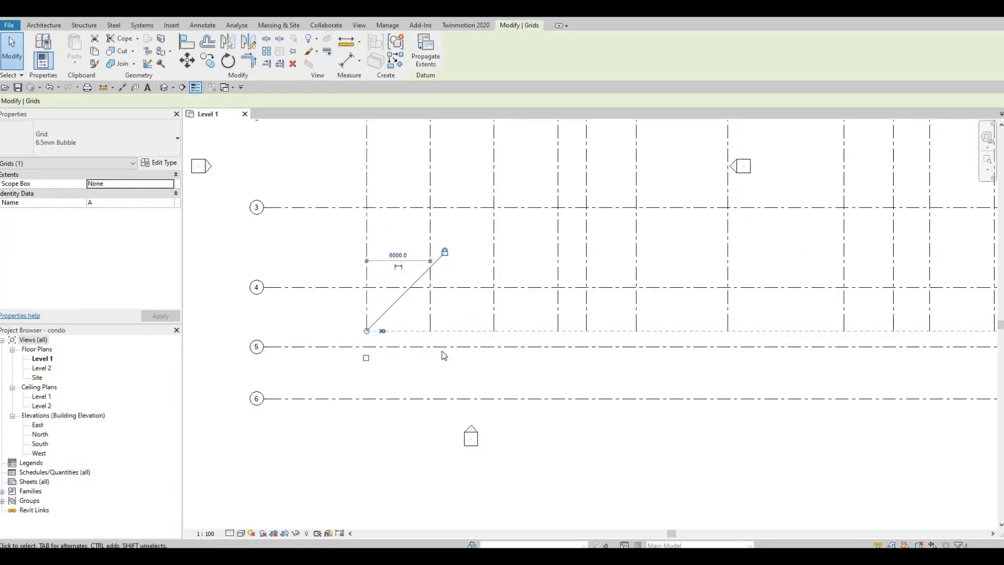
scroll(408, 343, "down", 3)
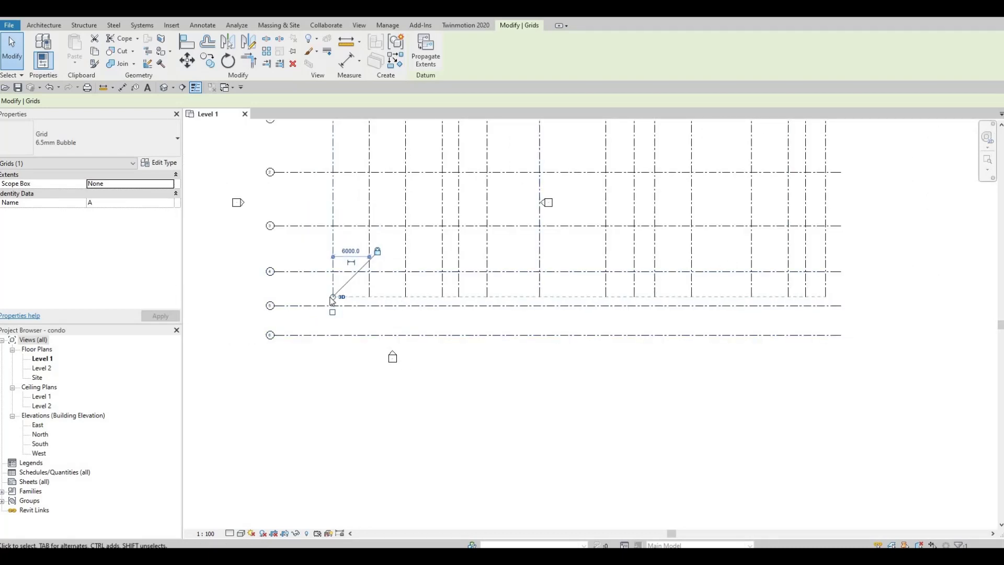
left_click_drag(333, 297, 336, 392)
Extend the aligned right ends of all horizontal grids farther beyond grid R, using grid 1's end
scroll(649, 296, "down", 3)
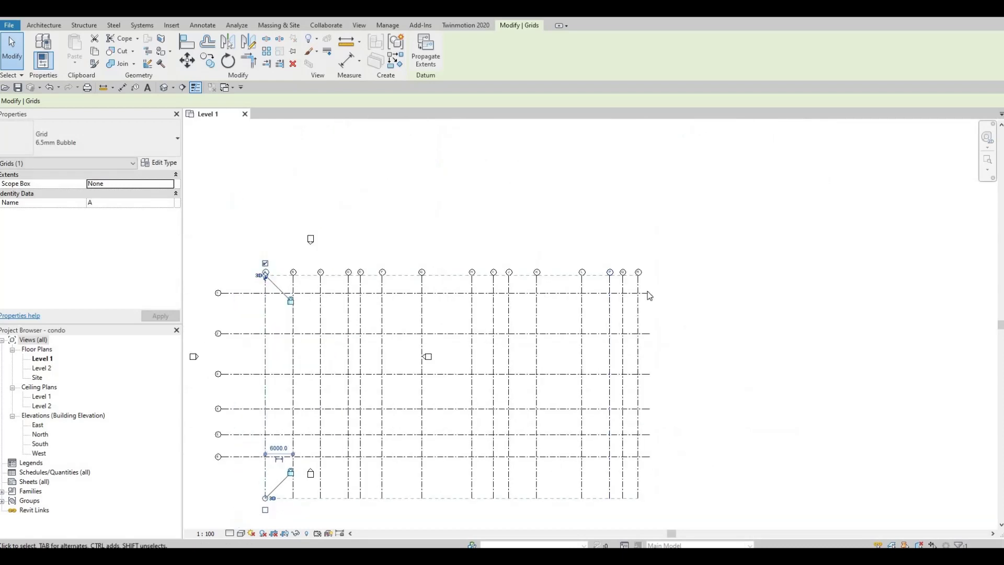
left_click(648, 294)
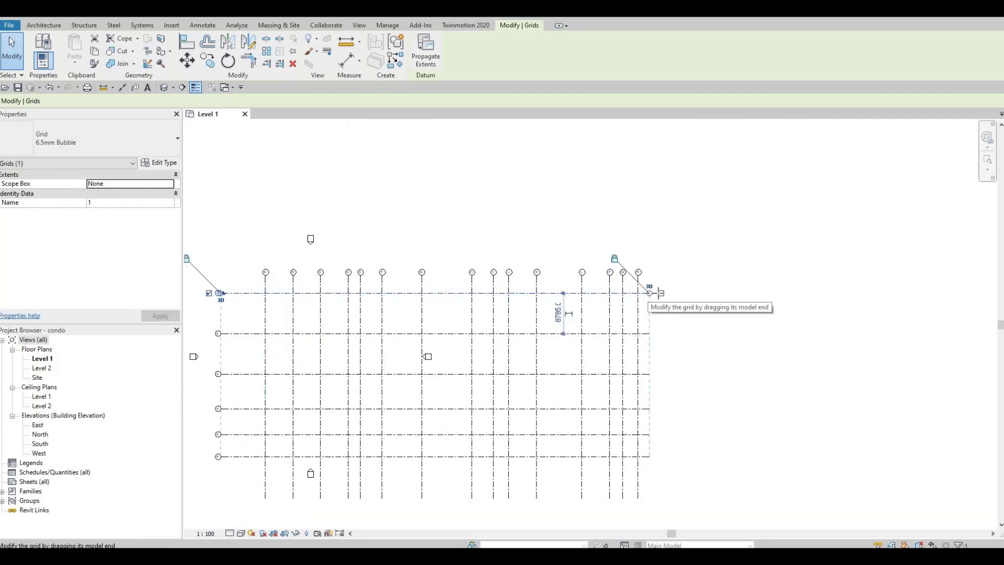
left_click_drag(651, 293, 680, 293)
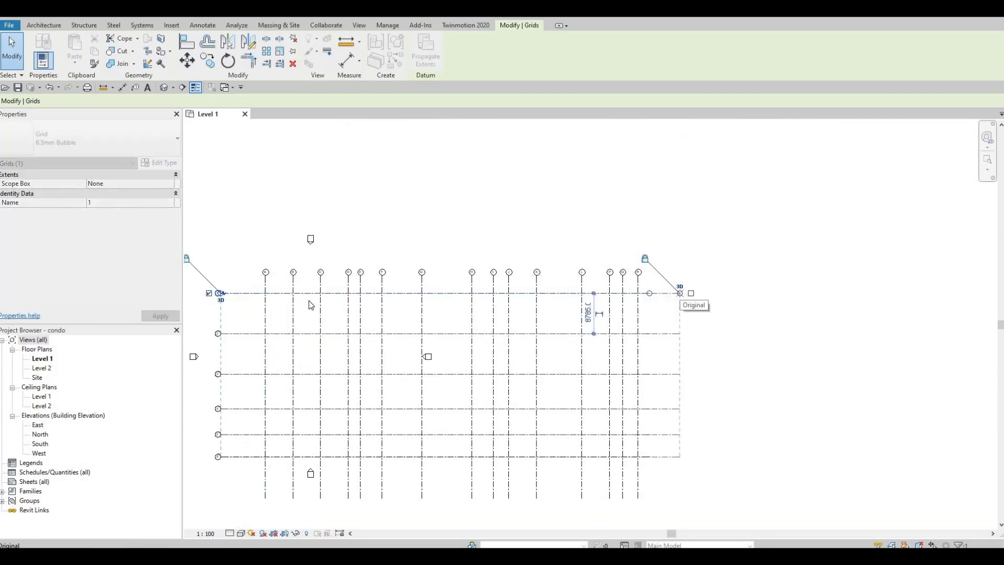
Raise the aligned bubble ends of all vertical grids farther above grid 1, using grid A's end, and clear the selection
left_click(263, 287)
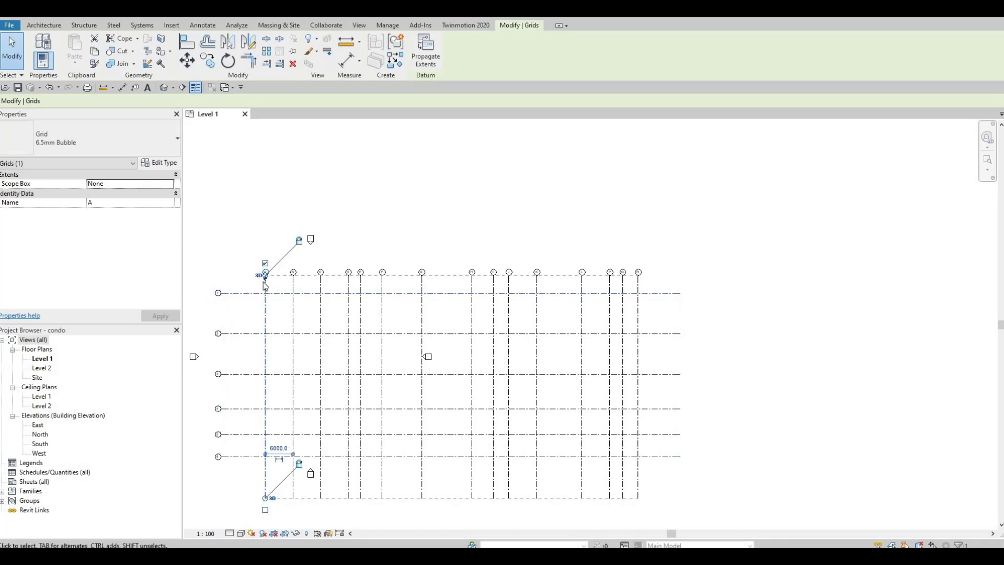
scroll(266, 287, "up", 3)
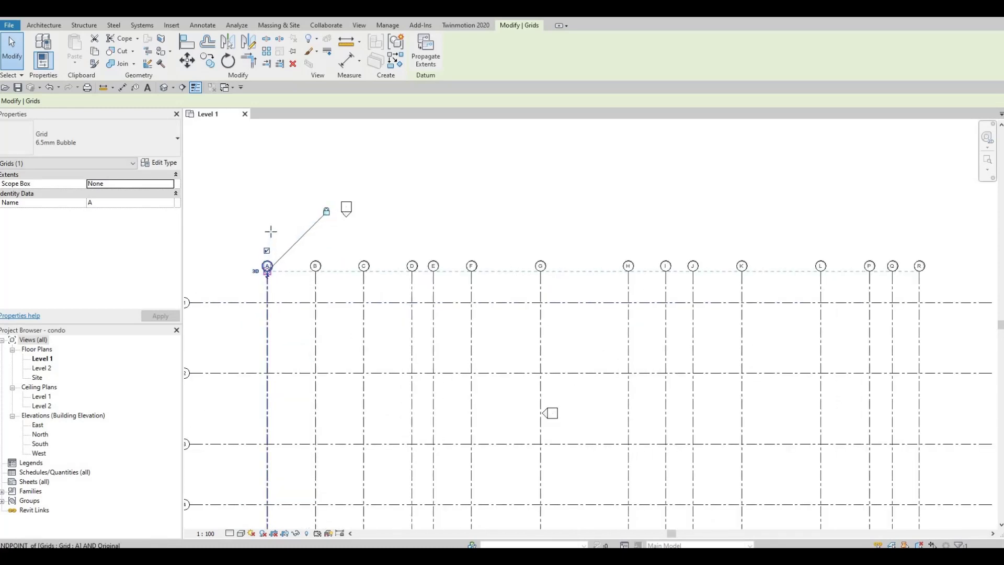
mouse_move(271, 232)
left_mouse_down()
mouse_move(270, 241)
mouse_move(267, 217)
left_mouse_up()
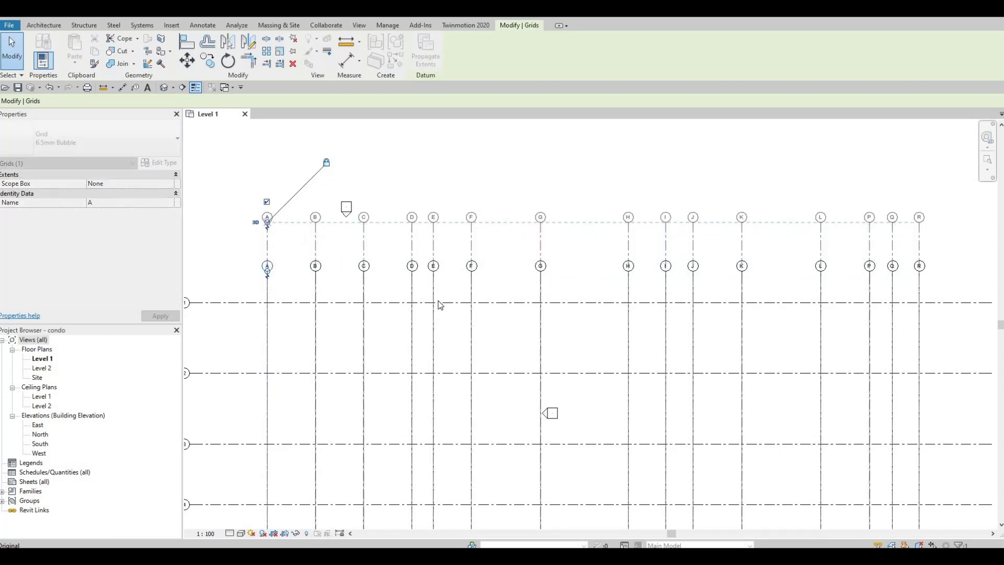
scroll(440, 305, "down", 2)
scroll(342, 197, "up", 2)
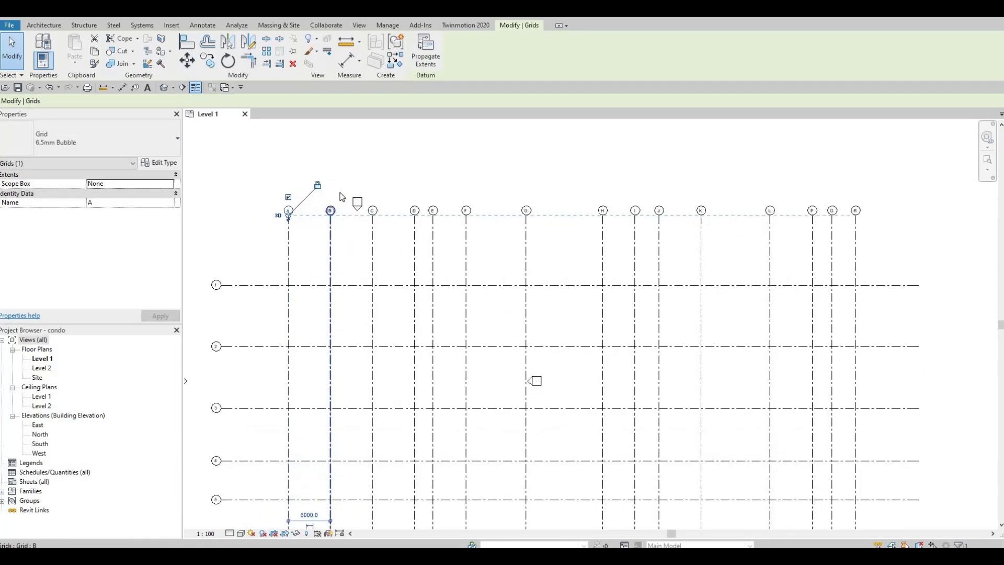
key("Escape")
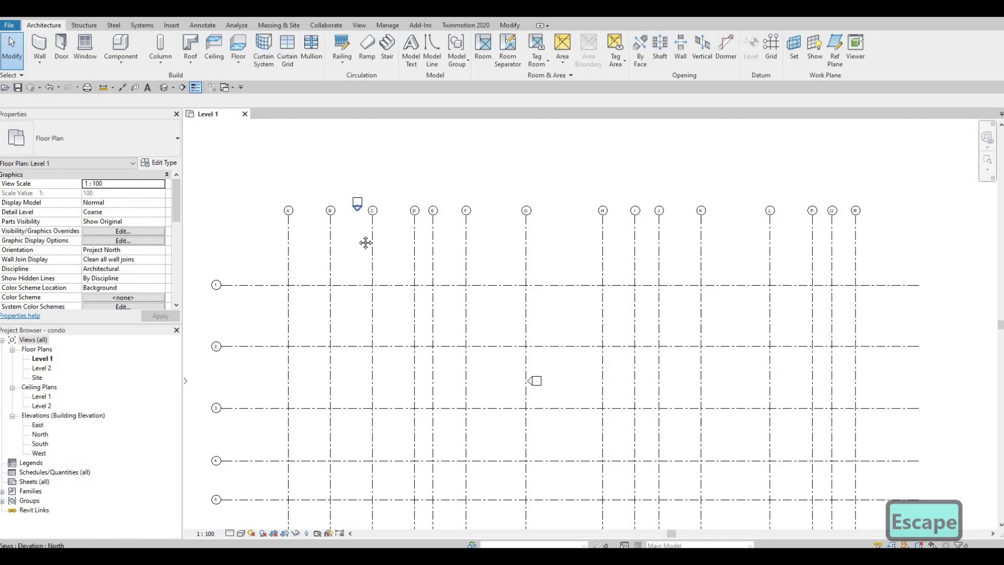
Move the whole north elevation marker above the vertical grid bubbles, between grids G and H
scroll(402, 240, "down", 2)
scroll(407, 271, "down", 1)
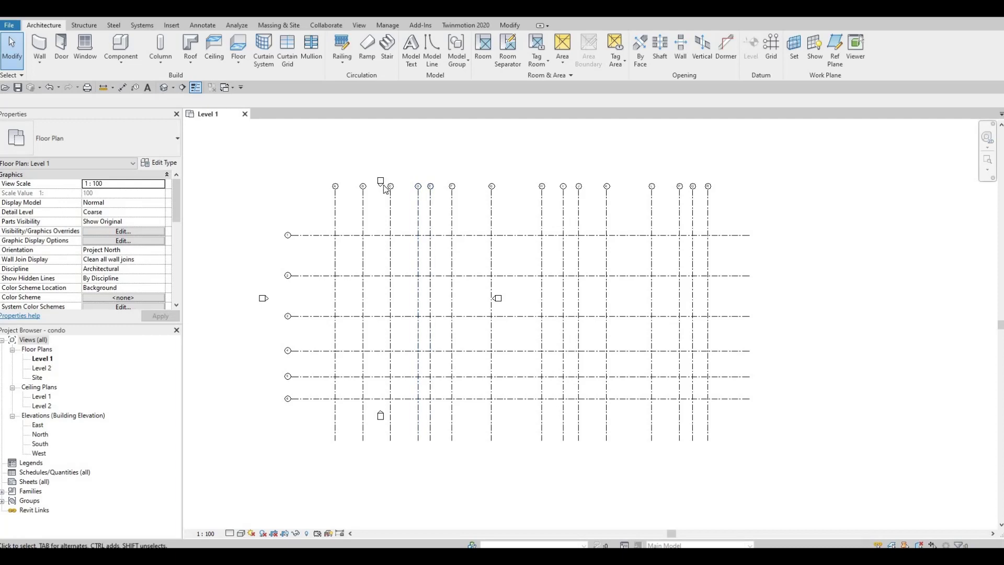
left_click_drag(391, 207, 362, 162)
middle_click_drag(378, 180, 319, 274)
left_click_drag(421, 223, 441, 214)
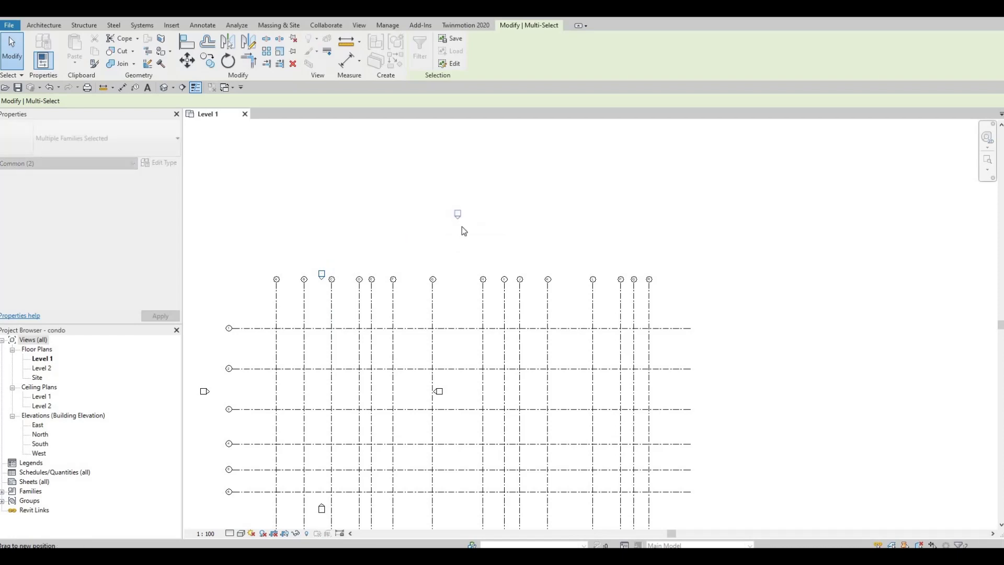
left_click_drag(463, 227, 463, 227)
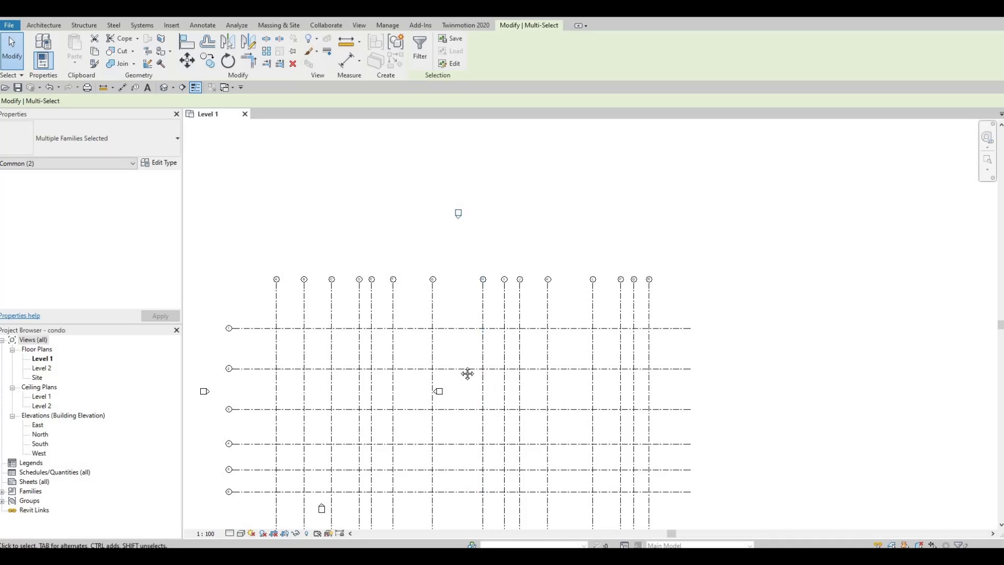
Move the whole south elevation marker below the lower ends of the vertical grids, between grids G and H, and clear the selection
middle_click_drag(468, 373, 466, 258)
scroll(465, 334, "down", 2)
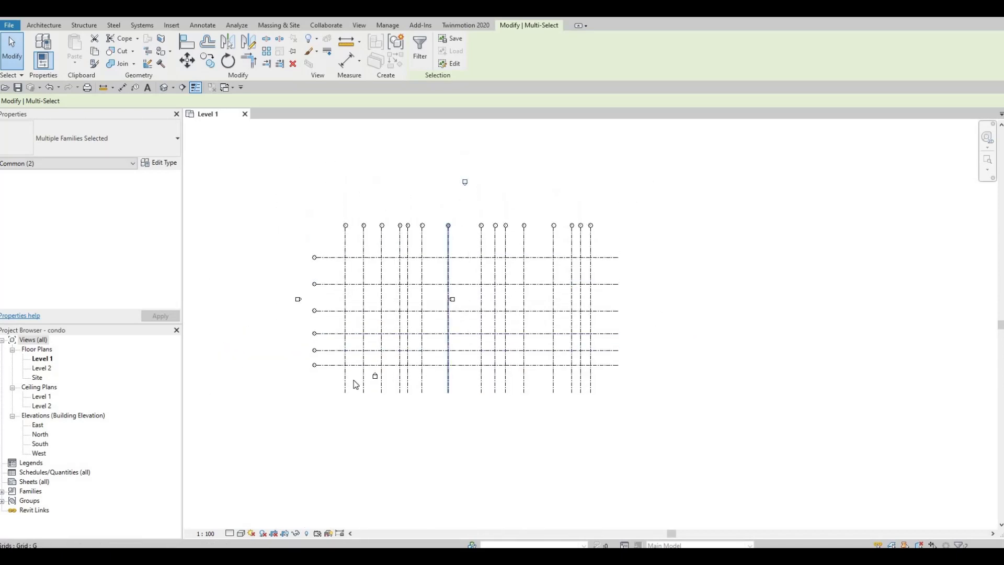
scroll(351, 343, "up", 4)
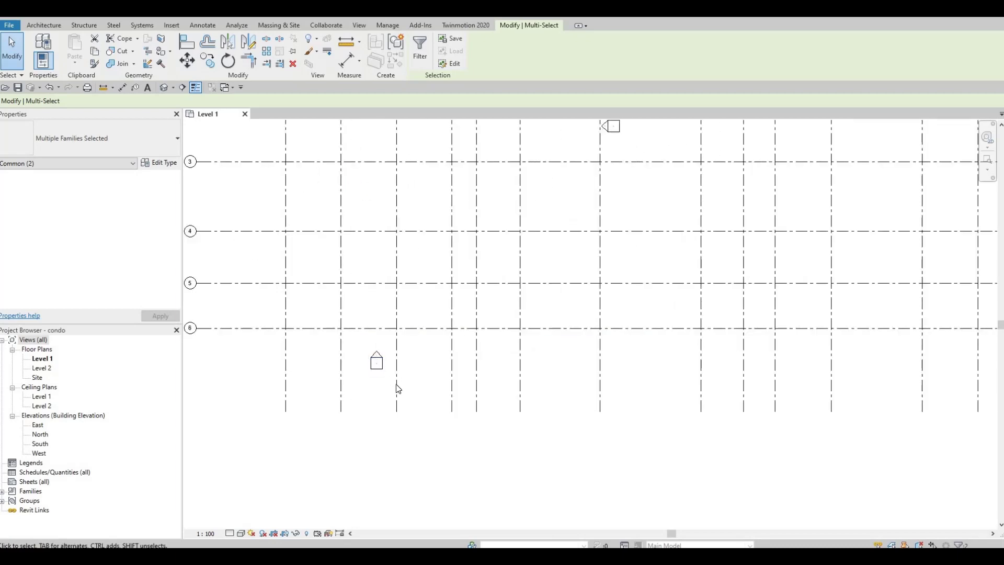
left_click_drag(397, 387, 350, 340)
scroll(225, 147, "down", 2)
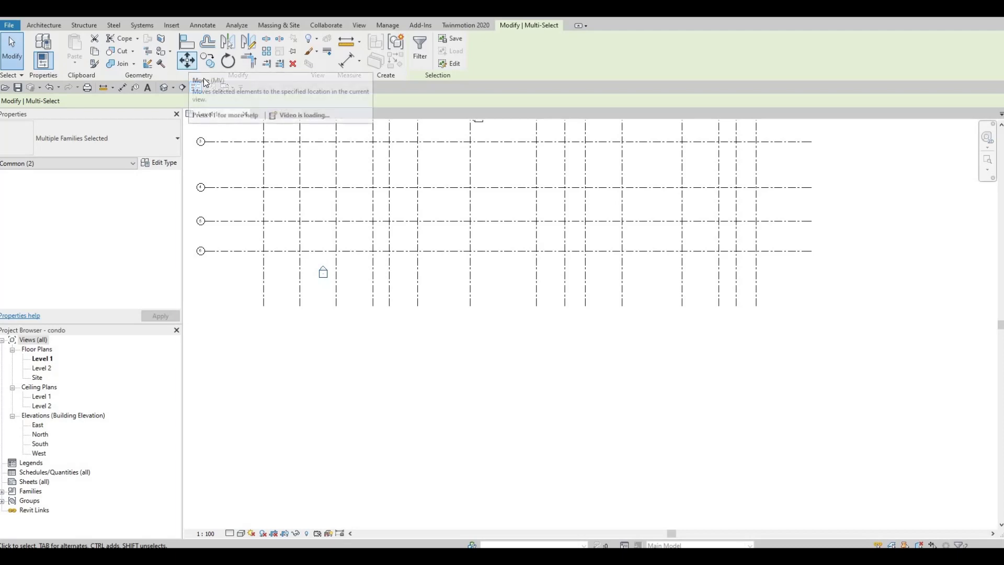
key("m")
key("v")
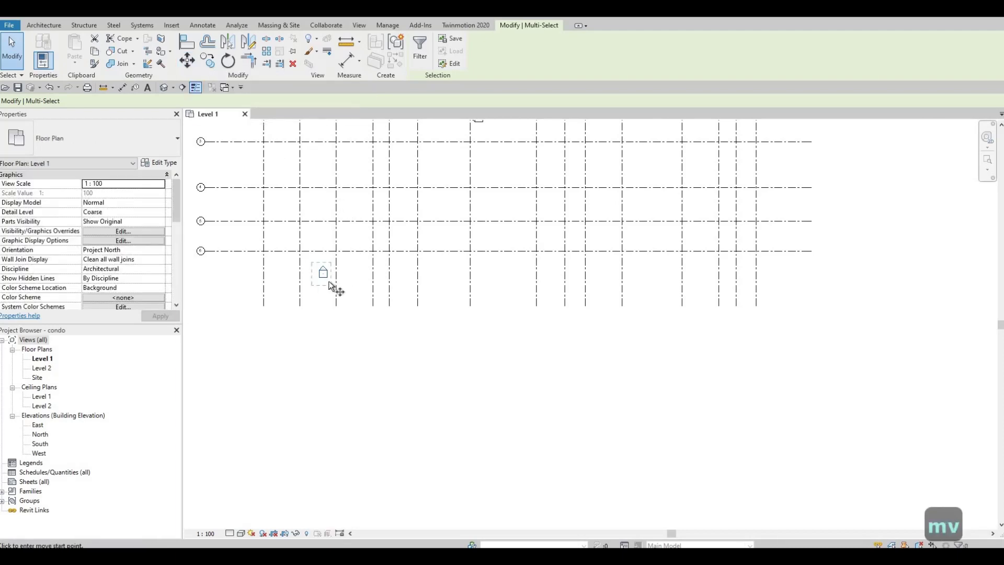
left_click(322, 276)
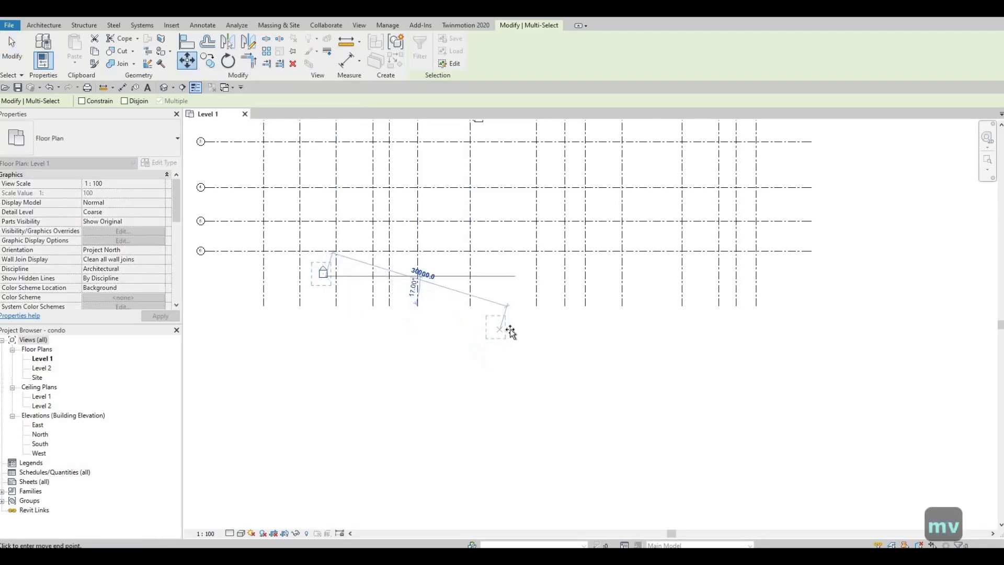
scroll(510, 330, "down", 2)
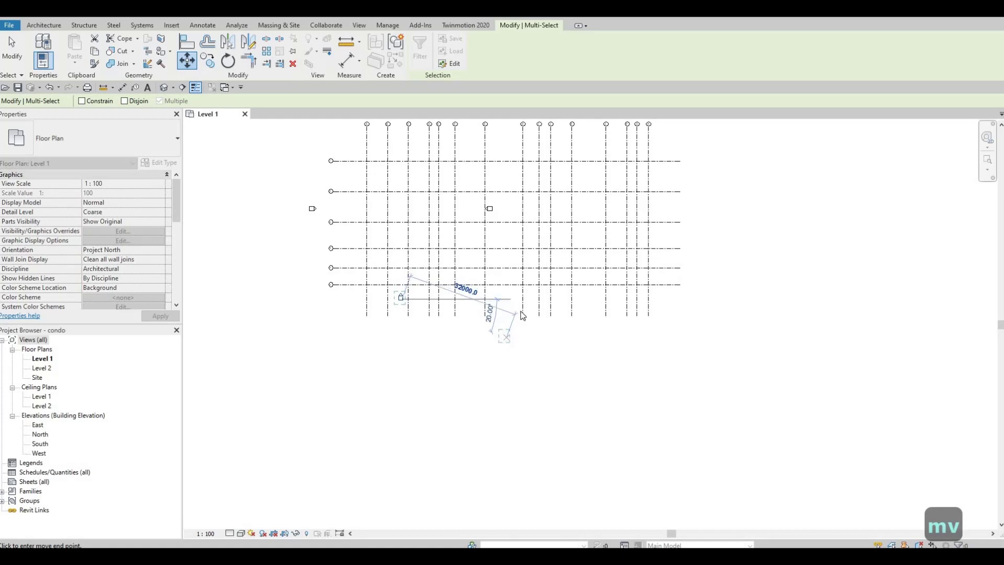
key("Escape")
middle_click_drag(498, 353, 468, 450)
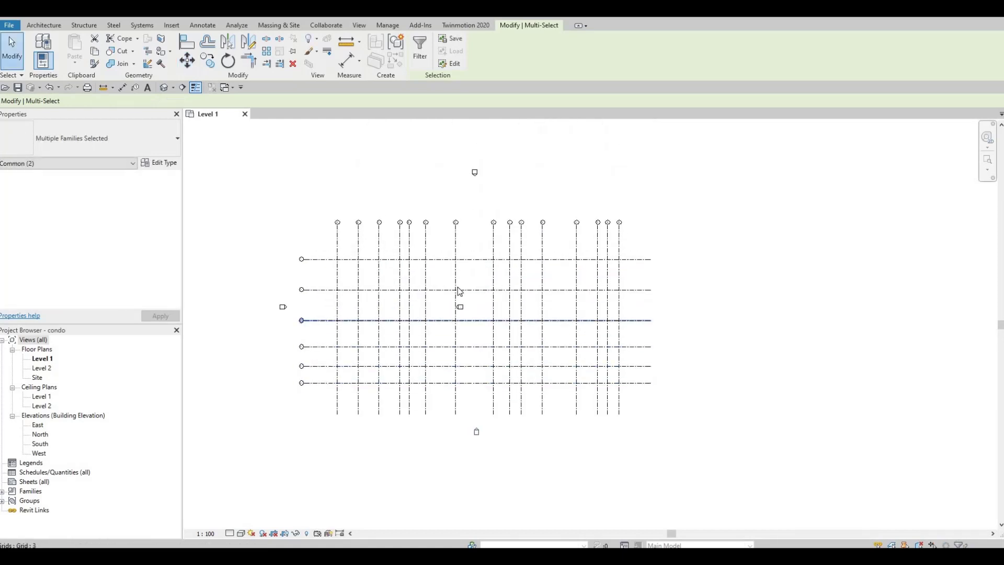
scroll(474, 306, "up", 4)
key("Escape")
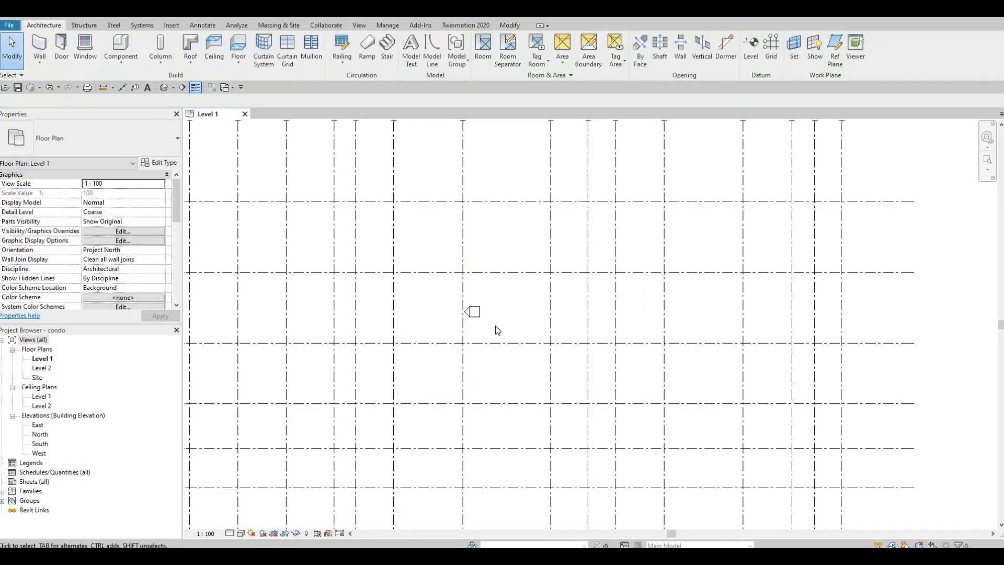
Move the whole east elevation marker beyond the right ends of the horizontal grids, level with grid 3
left_click_drag(433, 294, 498, 335)
scroll(390, 296, "down", 3)
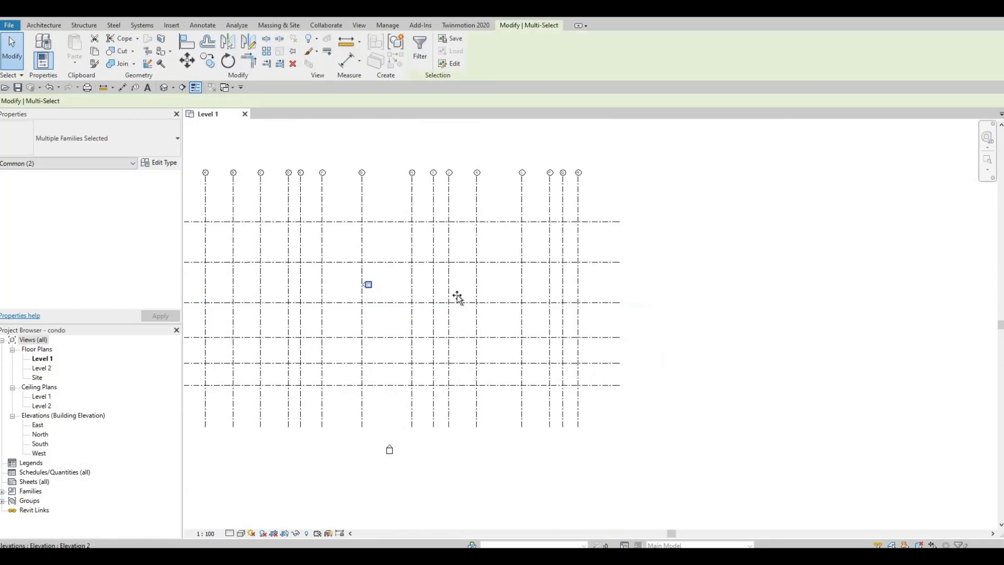
left_click_drag(625, 300, 675, 303)
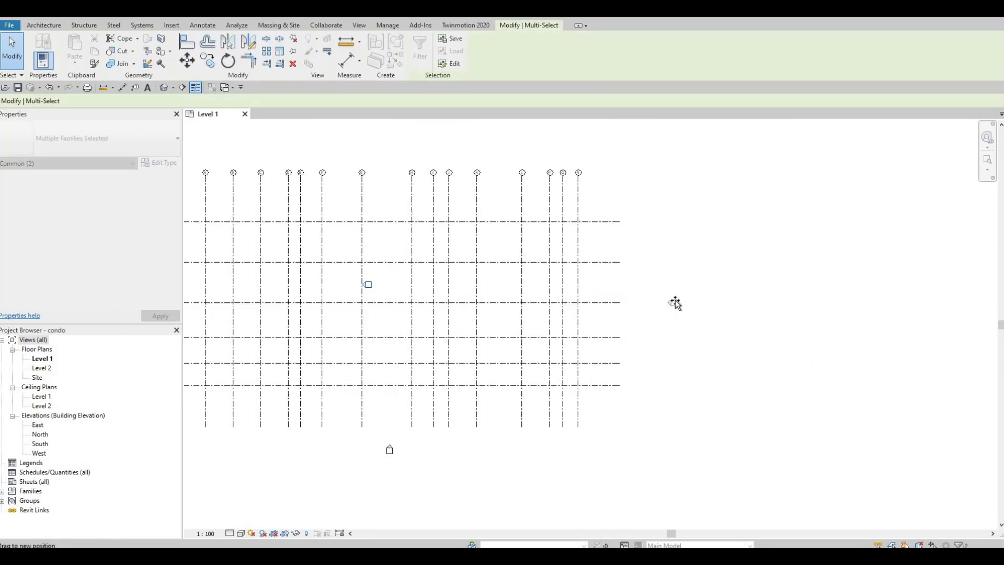
left_click_drag(422, 208, 422, 208)
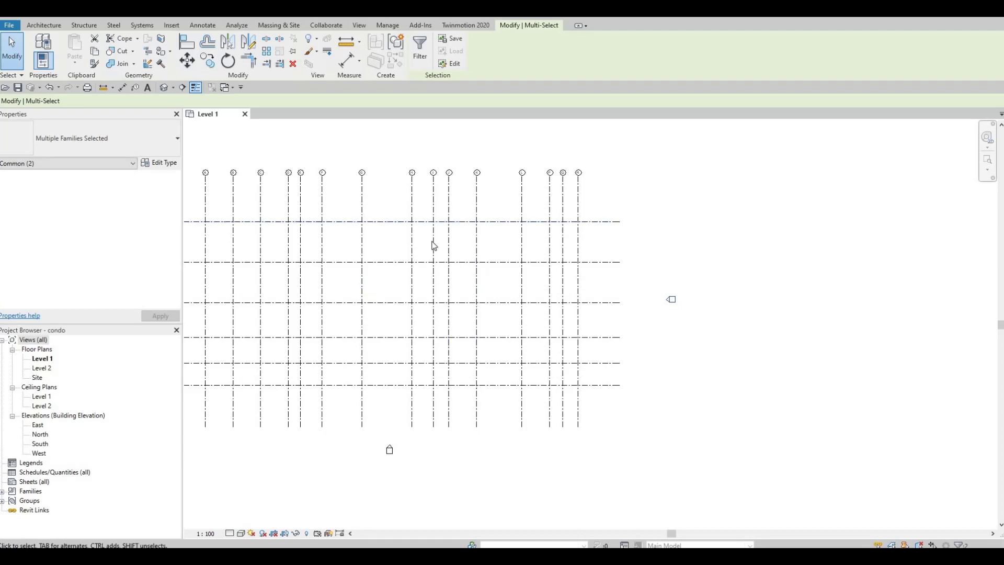
Move the whole west elevation marker slightly farther out from the horizontal grid bubbles, near grid 3, and fit the plan in view
key("z")
key("f")
left_click_drag(463, 285, 419, 238)
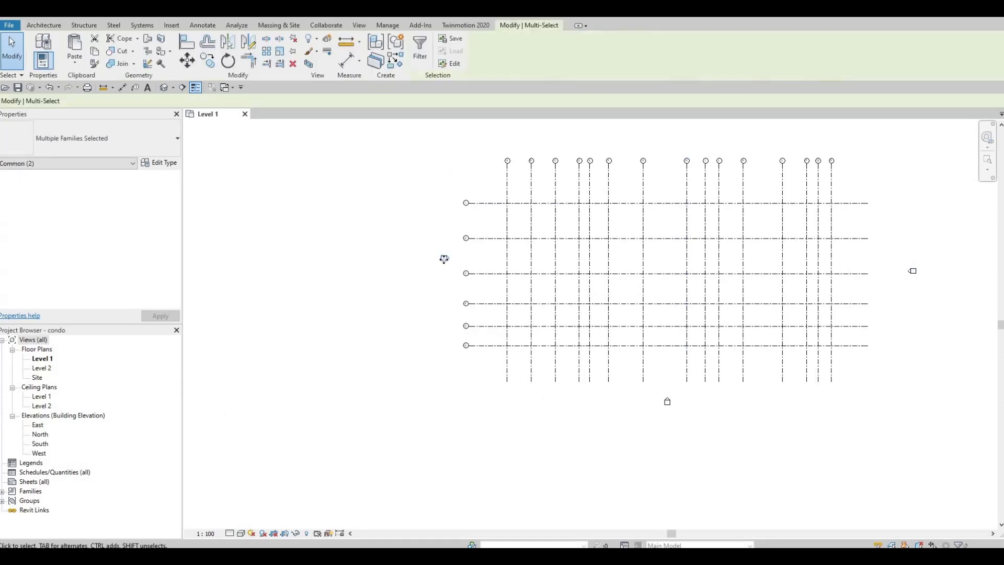
left_click_drag(434, 286, 444, 282)
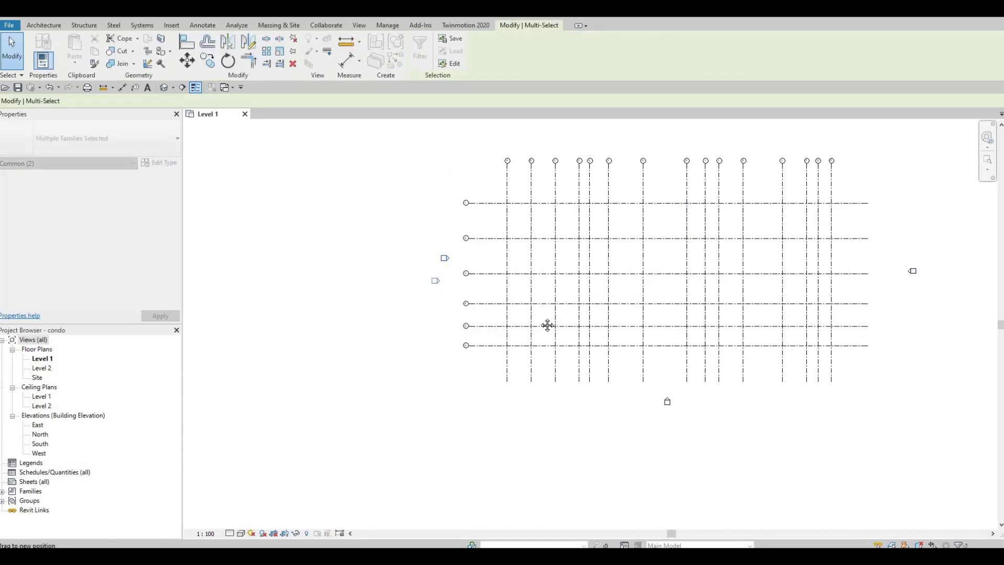
left_click_drag(548, 325, 557, 327)
key("z")
key("f")
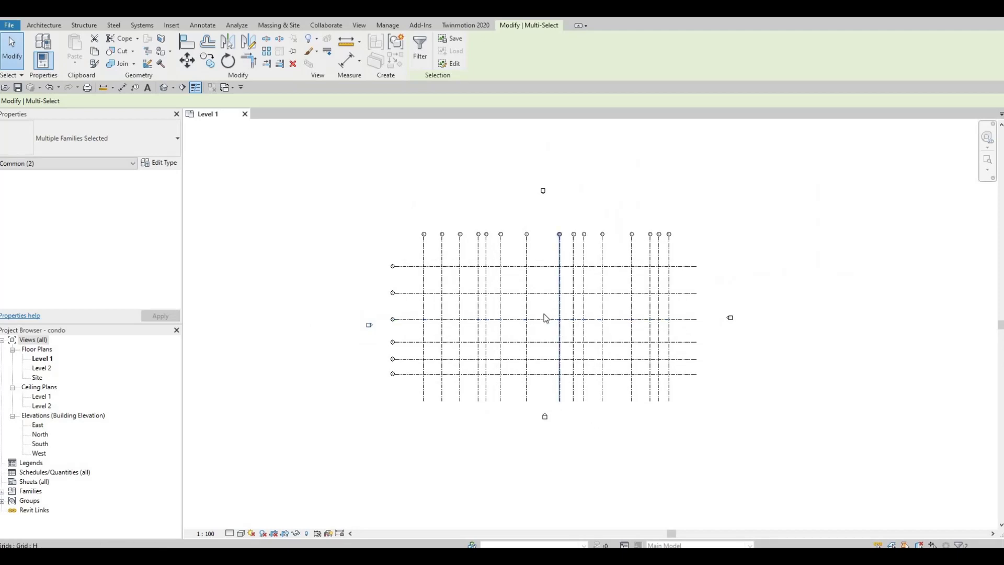
Start an aligned dimension string above grid 1, picking vertical grids A through G in order
scroll(548, 310, "up", 2)
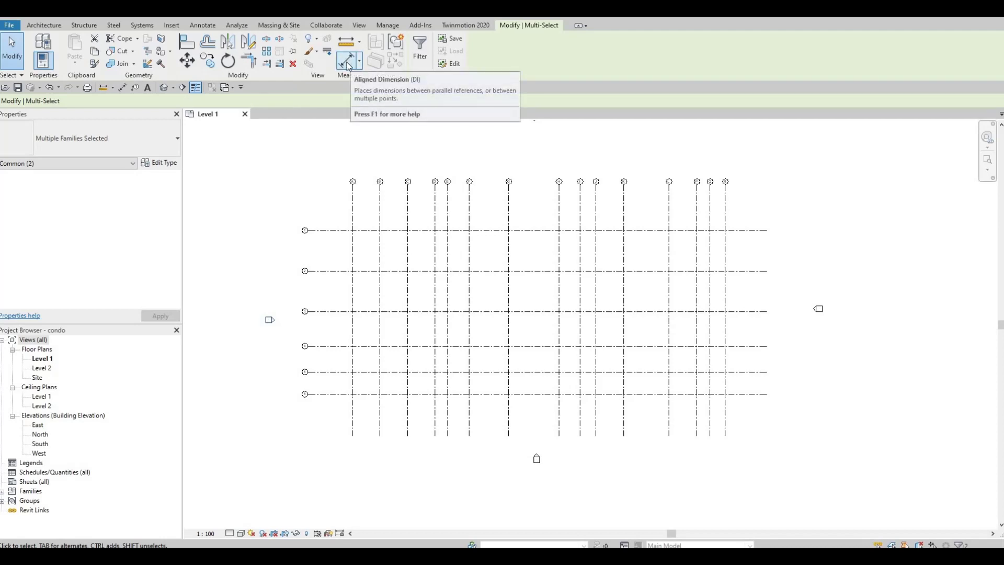
key("d")
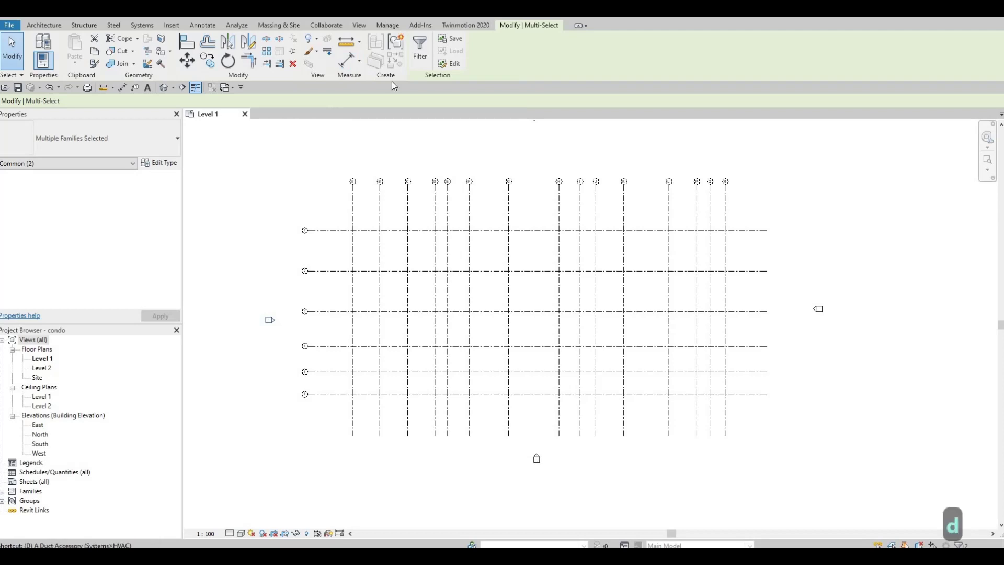
key("i")
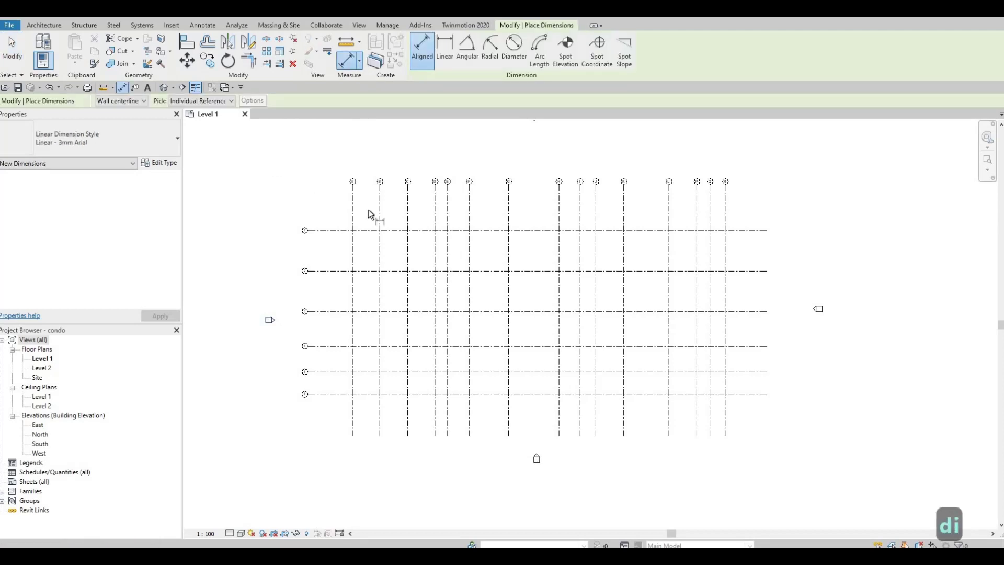
scroll(350, 264, "up", 3)
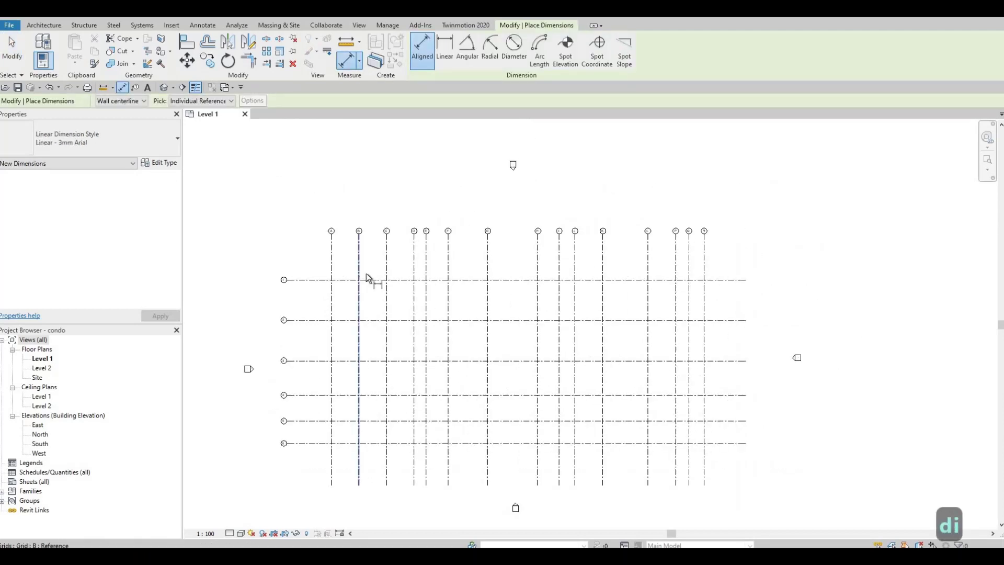
scroll(282, 211, "down", 1)
scroll(284, 212, "up", 2)
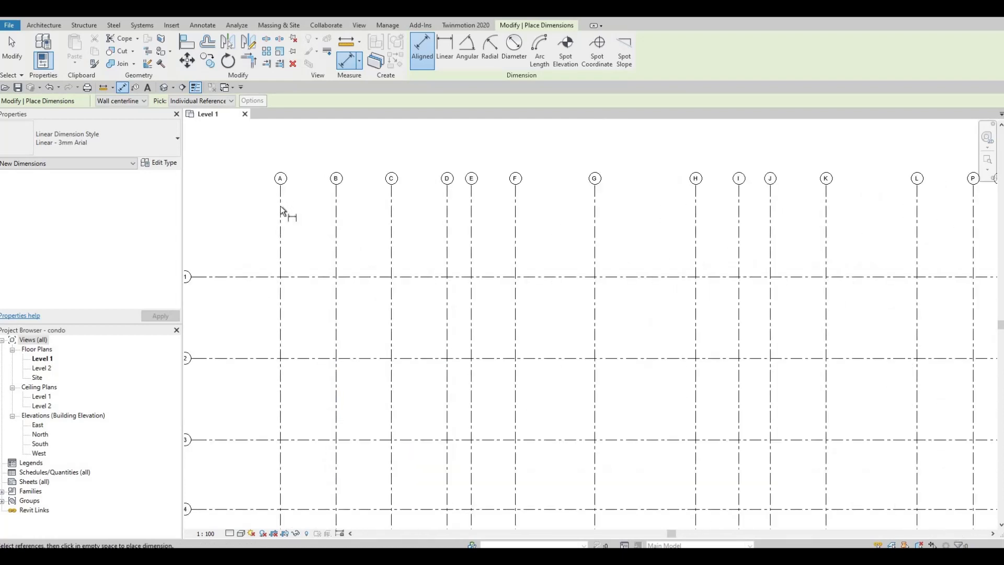
left_click(281, 213)
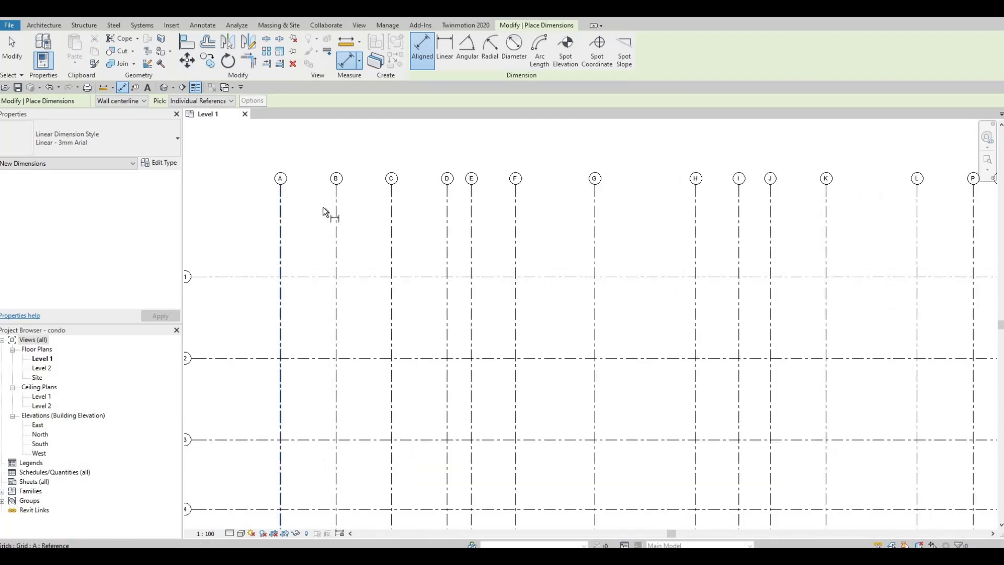
left_click(391, 226)
left_click(447, 228)
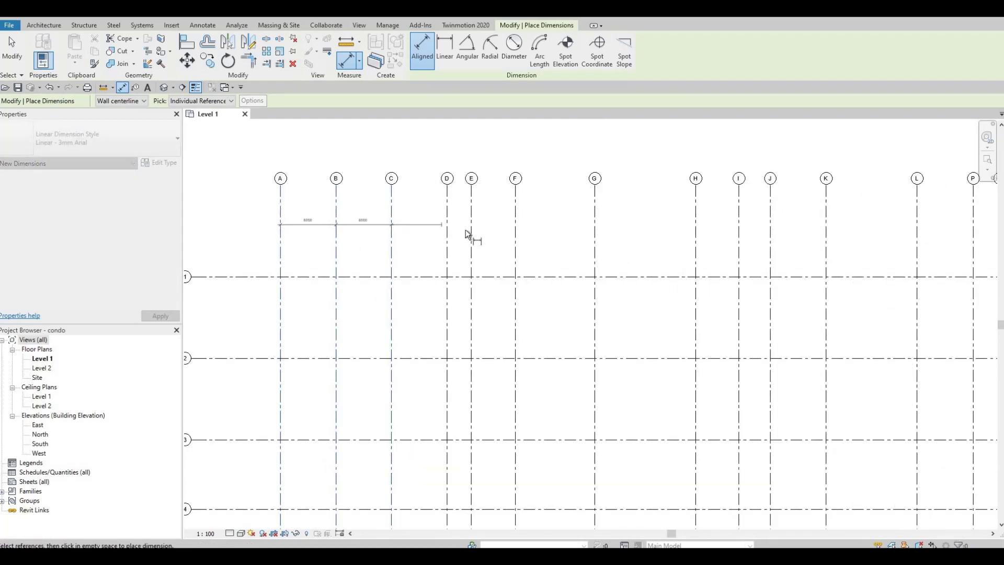
left_click(471, 235)
left_click(515, 231)
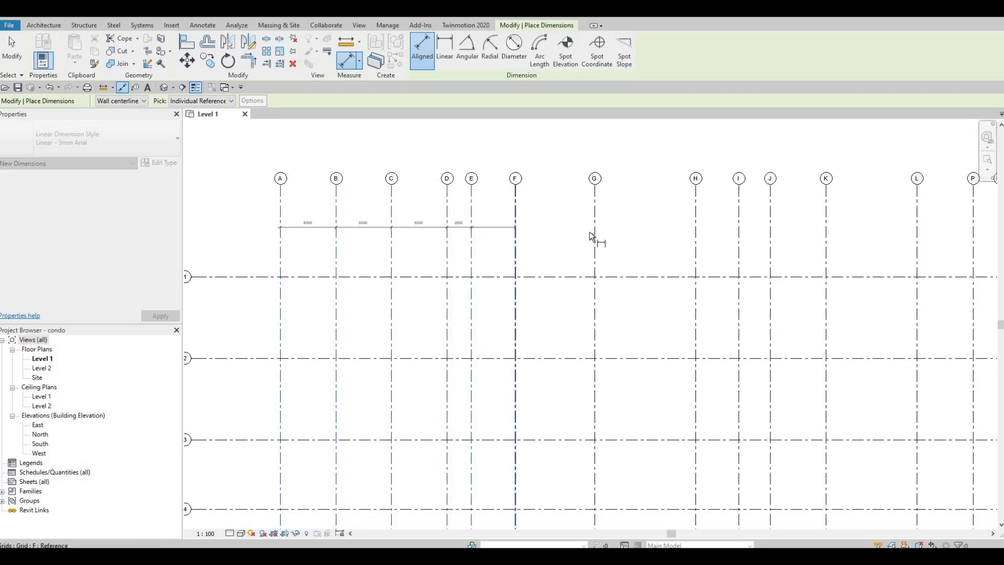
left_click(595, 236)
Continue the dimension string through vertical grids H to R and place it between the bubbles and grid 1
scroll(564, 237, "right", 5, "shift")
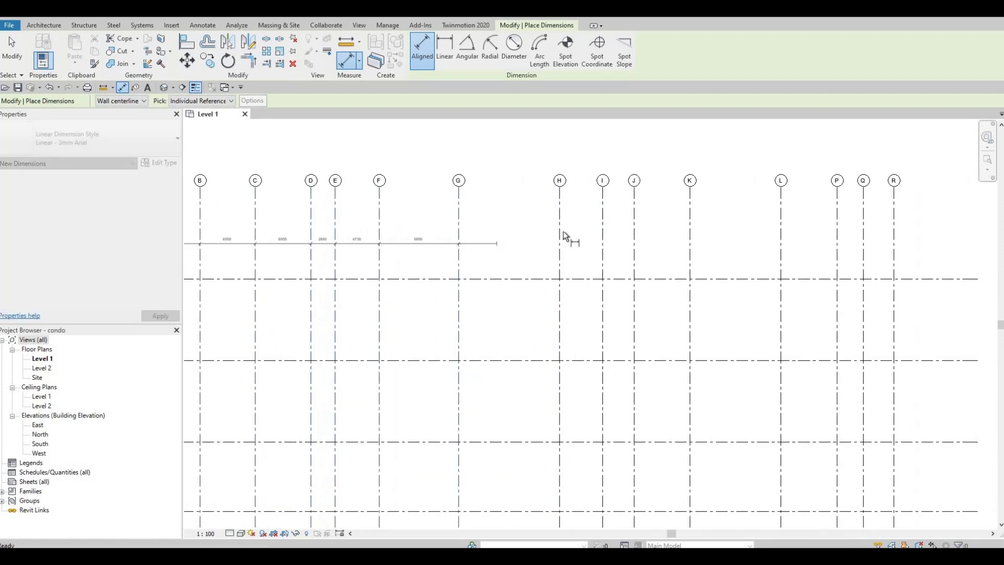
left_click(561, 235)
left_click(603, 242)
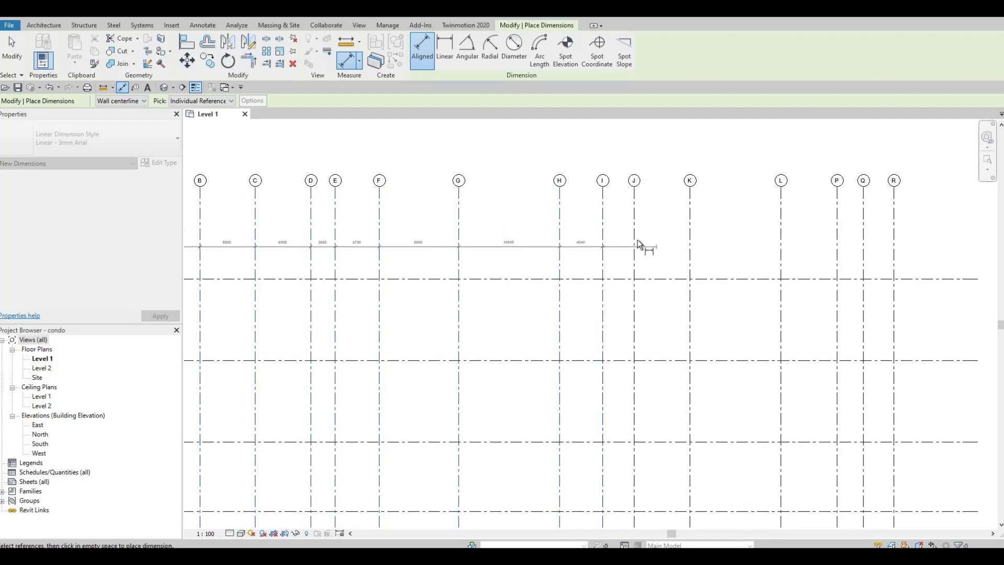
left_click(634, 244)
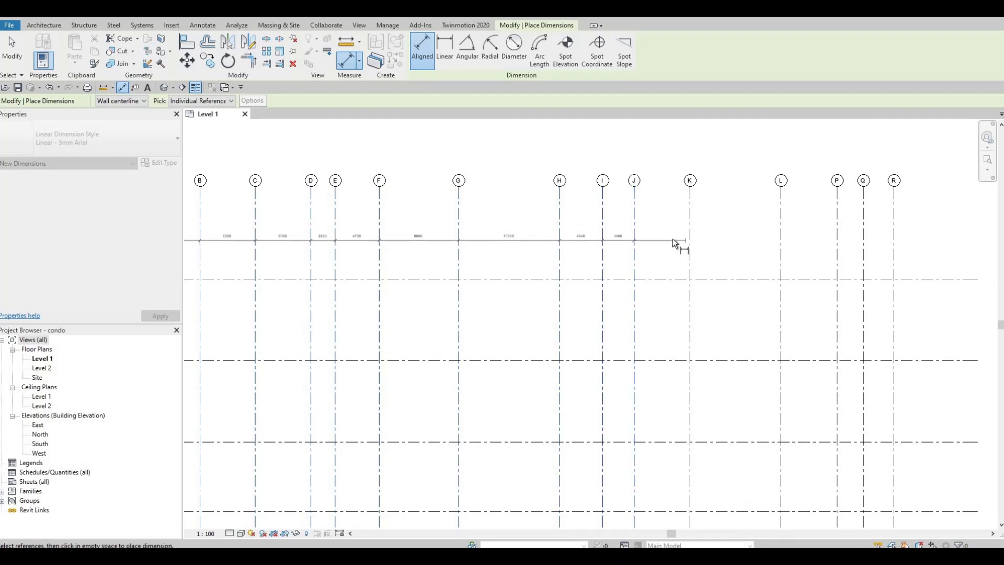
left_click(690, 242)
left_click(789, 237)
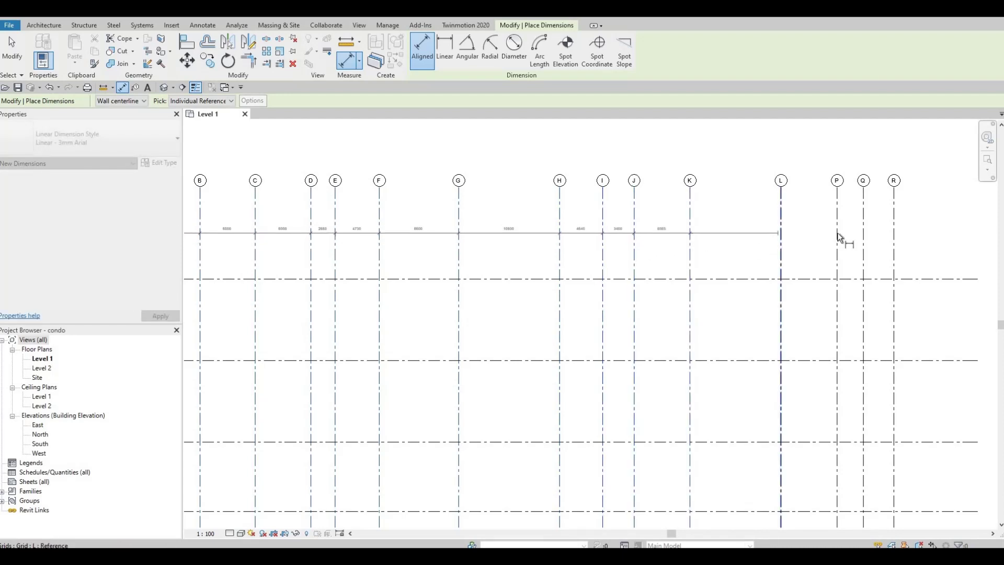
left_click(864, 242)
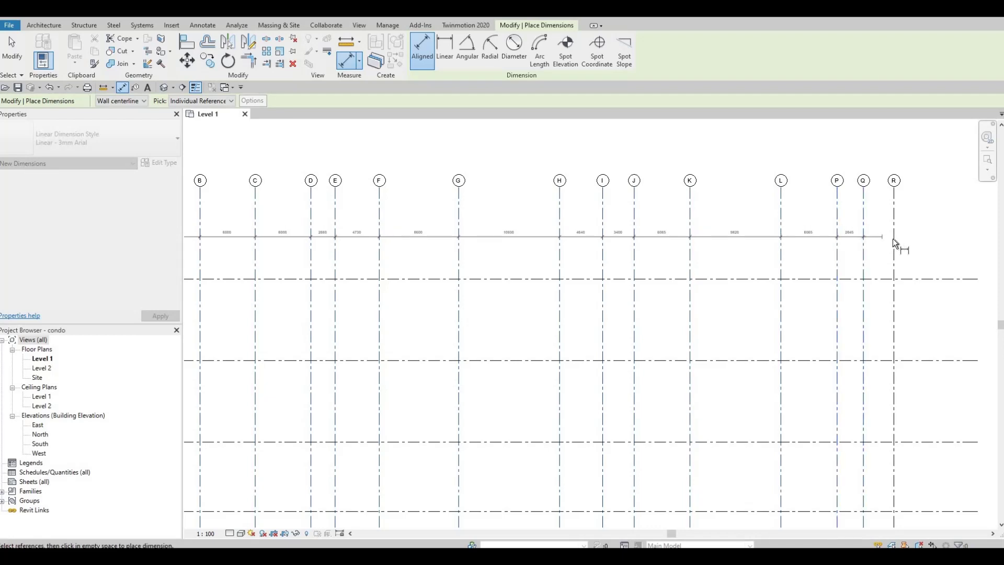
left_click(895, 243)
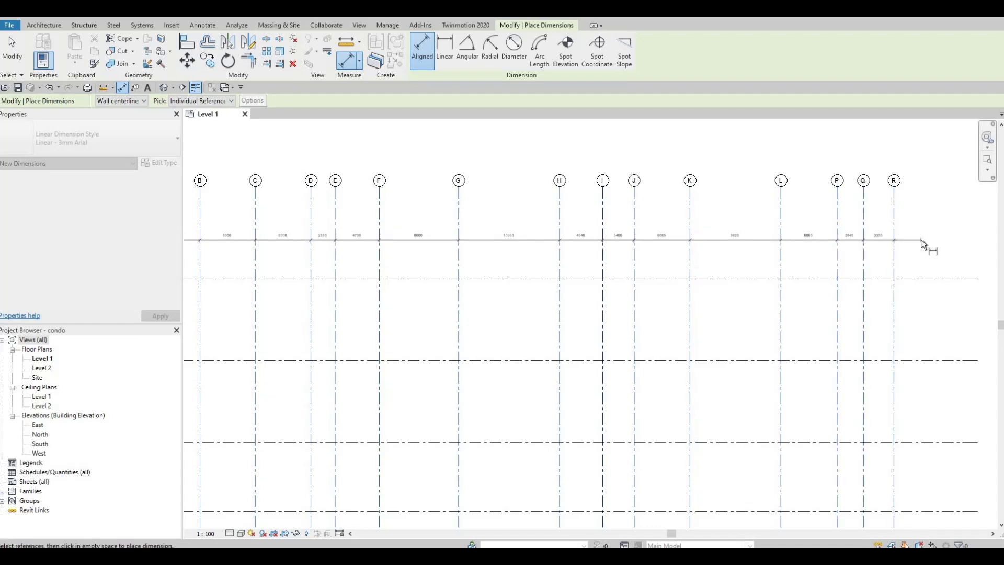
left_click(386, 238)
Add an overall aligned dimension from grid A to grid R, placed above the grid spacing string
mouse_move(312, 201)
middle_mouse_down()
mouse_move(352, 195)
mouse_move(325, 194)
middle_mouse_up()
key("Escape")
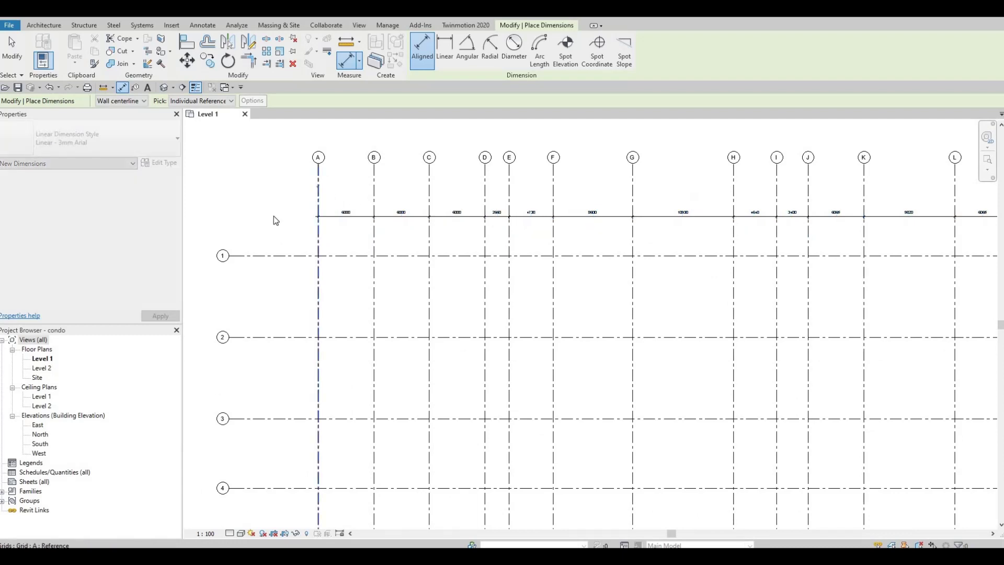
scroll(758, 202, "right", 5, "shift")
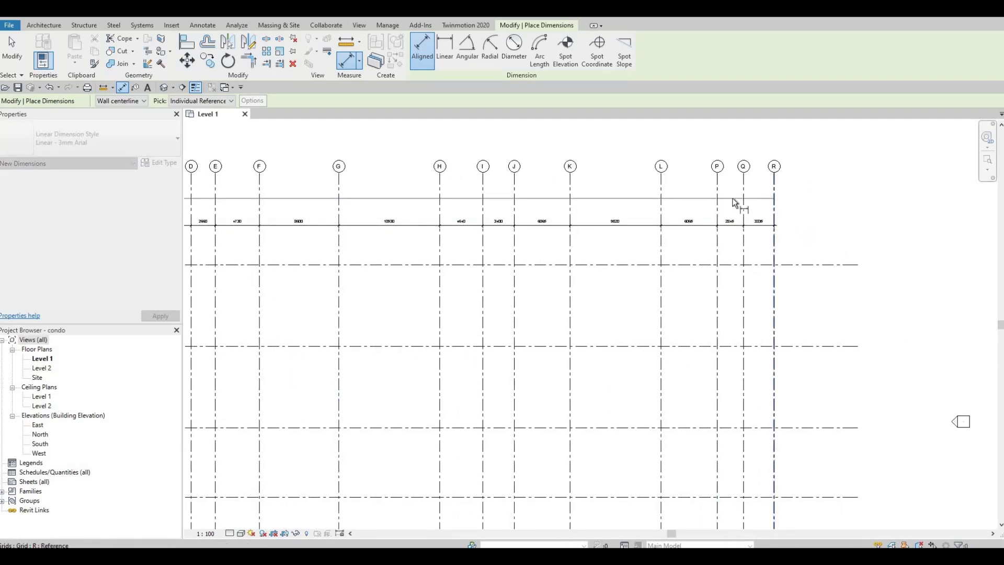
left_click(411, 208)
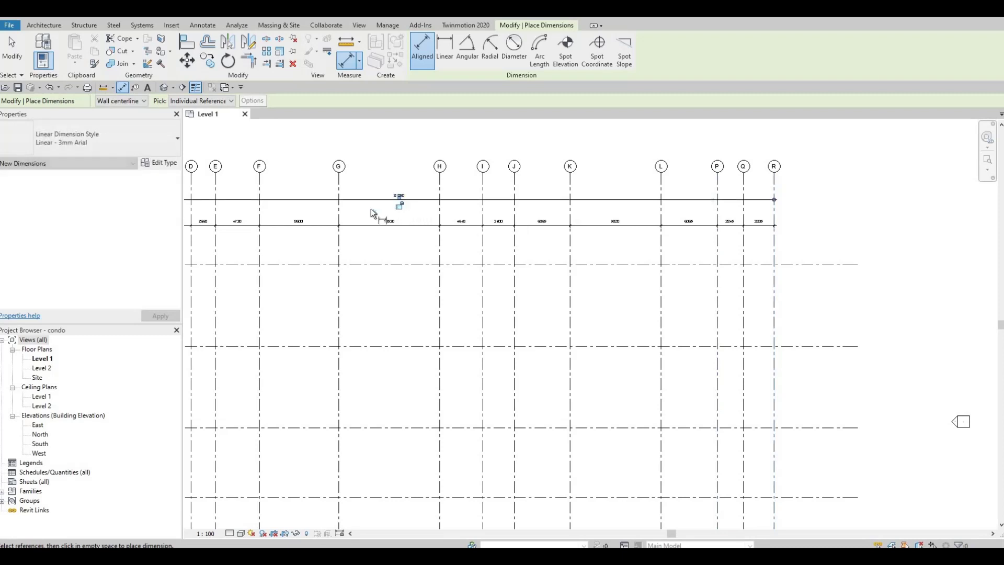
Examine the spacing and overall dimensions along the vertical grids from A to R
scroll(551, 247, "up", 4)
scroll(733, 224, "down", 3)
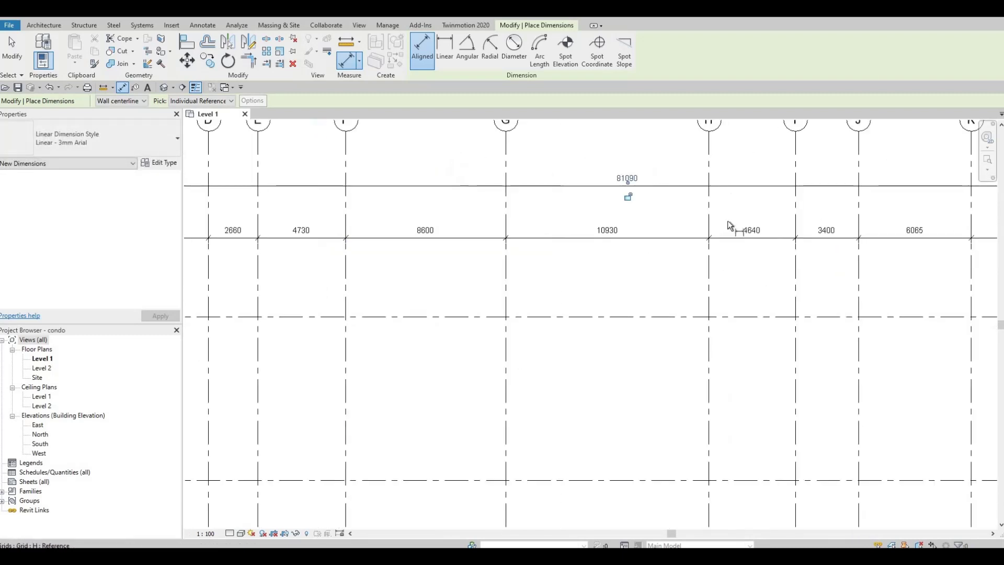
scroll(791, 226, "up", 2)
middle_click_drag(606, 251, 440, 269)
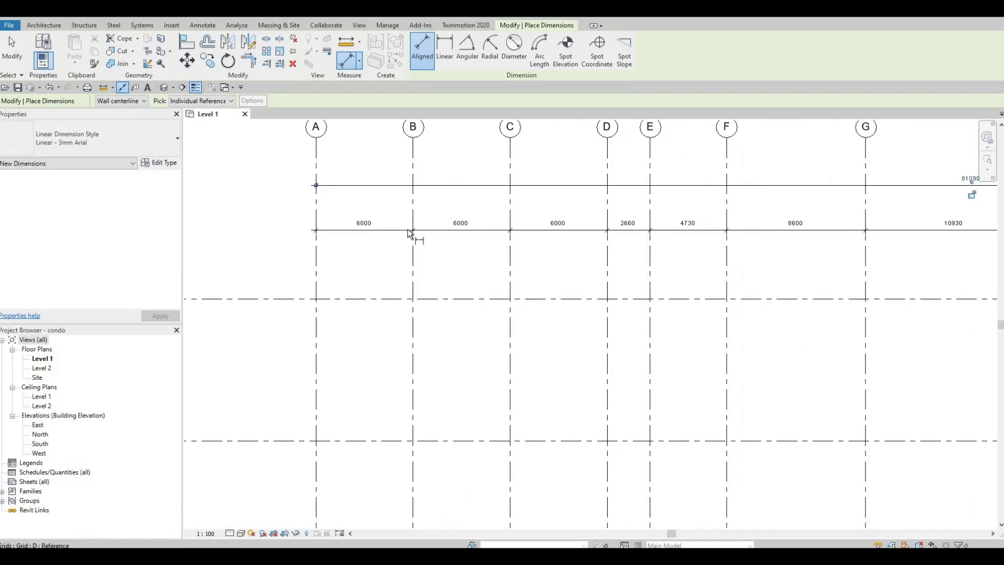
middle_click_drag(708, 241, 568, 253)
scroll(648, 263, "right", 3, "shift")
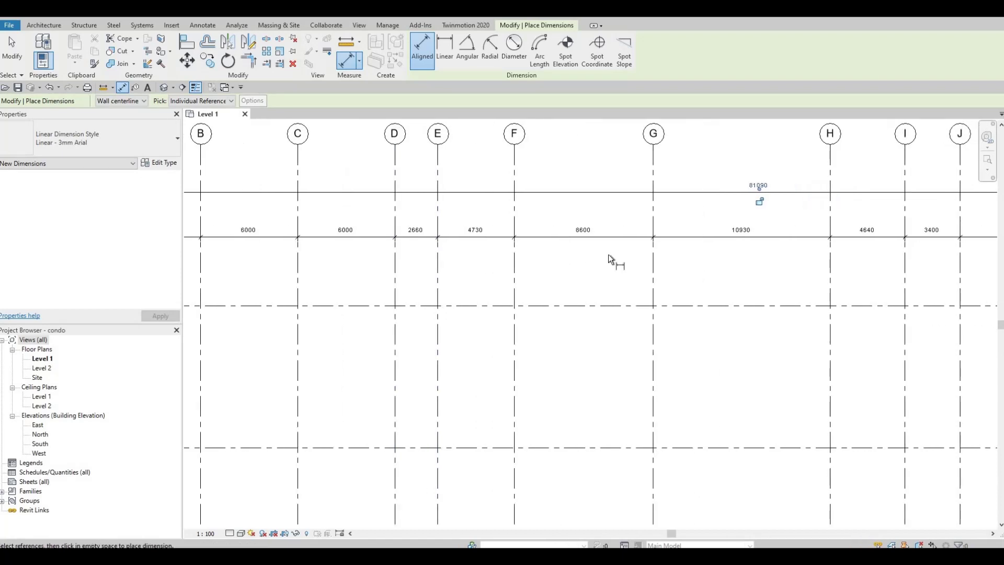
scroll(692, 262, "right", 2, "shift")
scroll(692, 262, "up", 1)
scroll(692, 262, "down", 1)
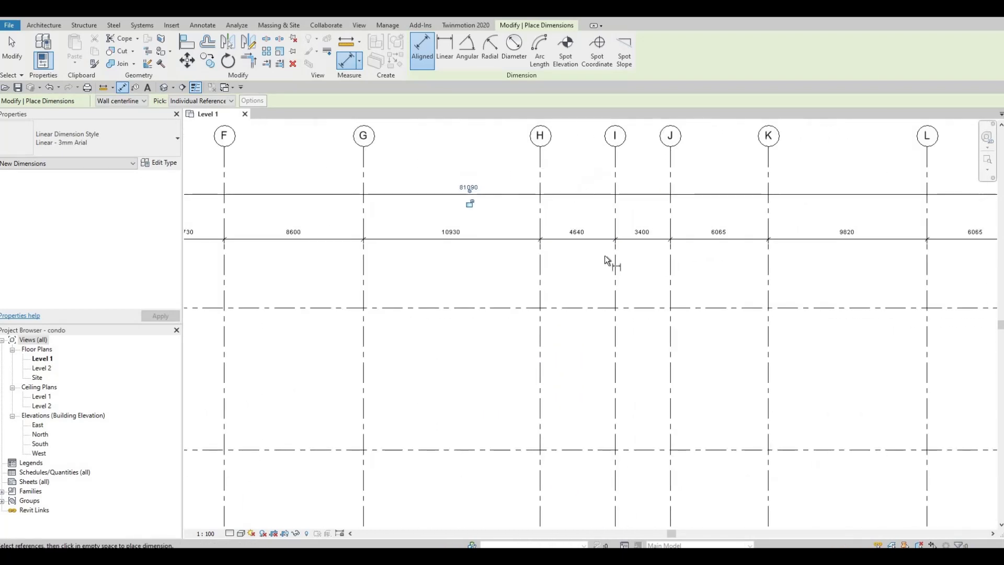
scroll(690, 273, "right", 5, "shift")
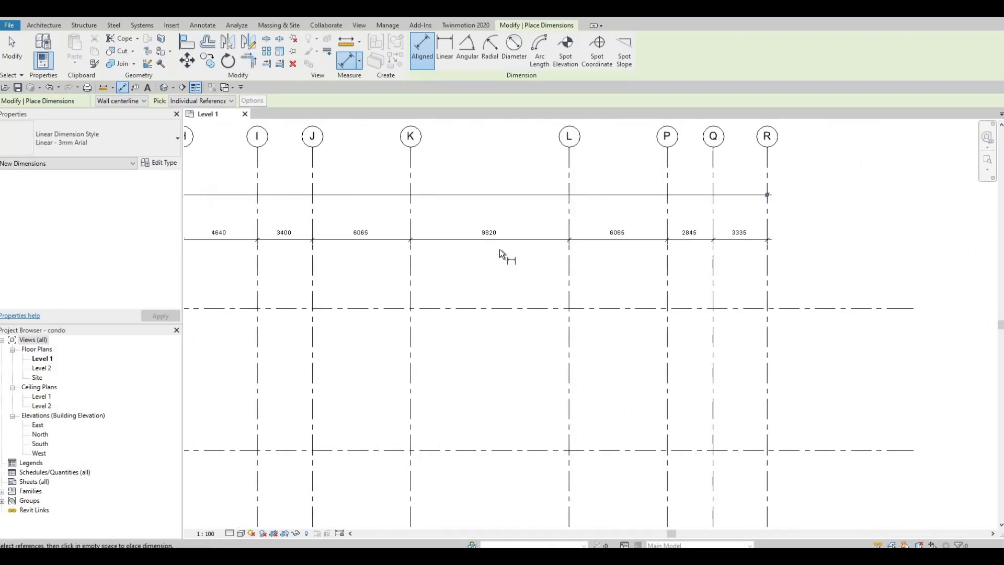
Place an aligned dimension string across horizontal grids 1 through 6, between their bubbles and grid A
scroll(563, 141, "down", 4, "ctrl")
scroll(698, 204, "left", 5, "shift")
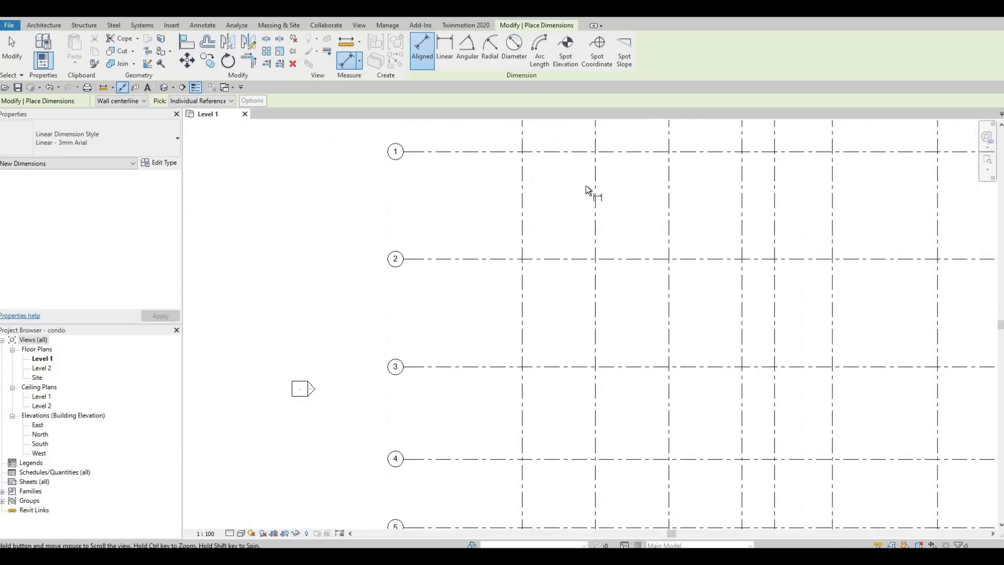
left_click(541, 154)
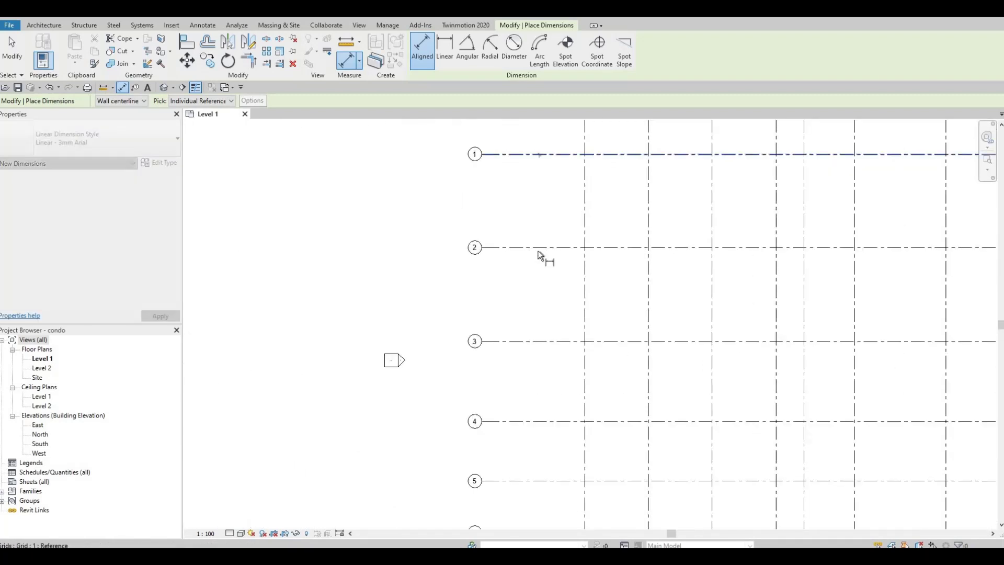
left_click(541, 247)
left_click(549, 341)
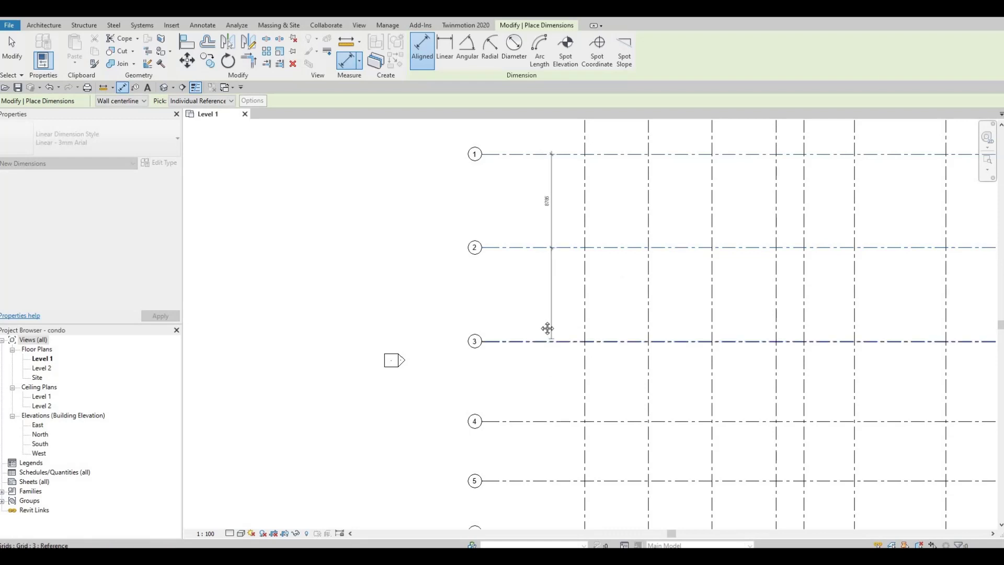
scroll(540, 278, "down", 3, "ctrl")
left_click(537, 268)
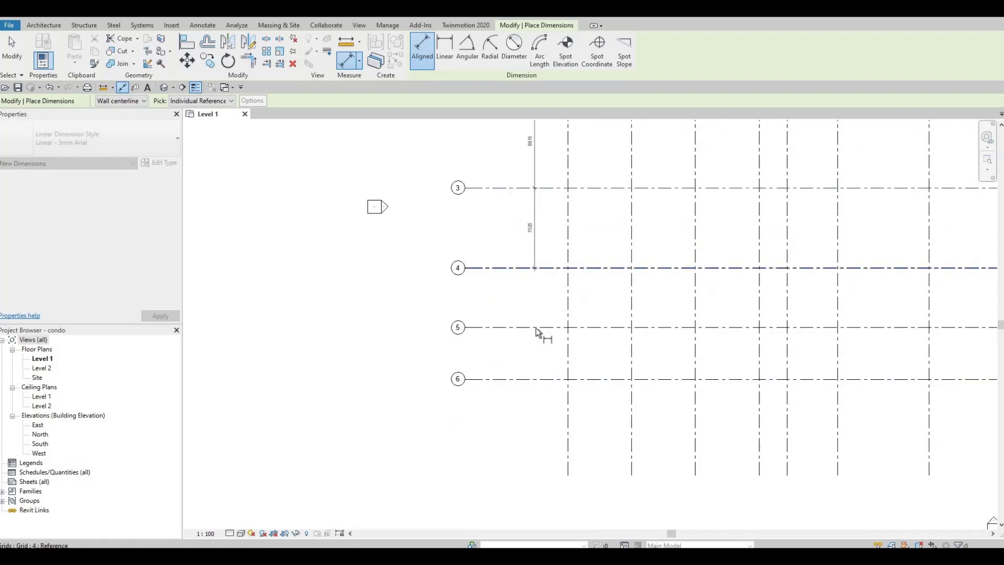
left_click(541, 328)
left_click(544, 380)
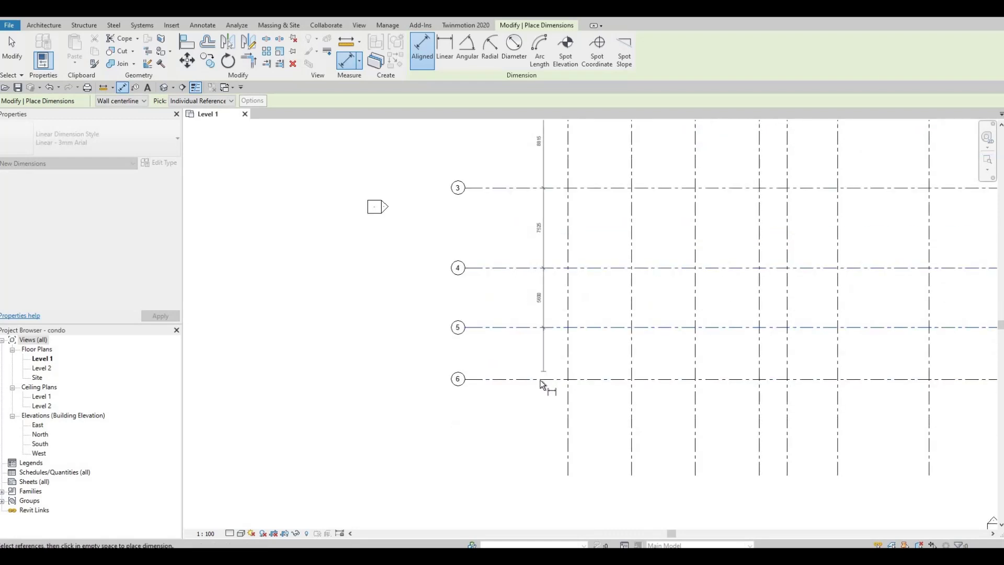
left_click(545, 439)
Add an overall aligned dimension from grid 6 to grid 1, placed between the grid spacing string and the bubbles
left_click(507, 380)
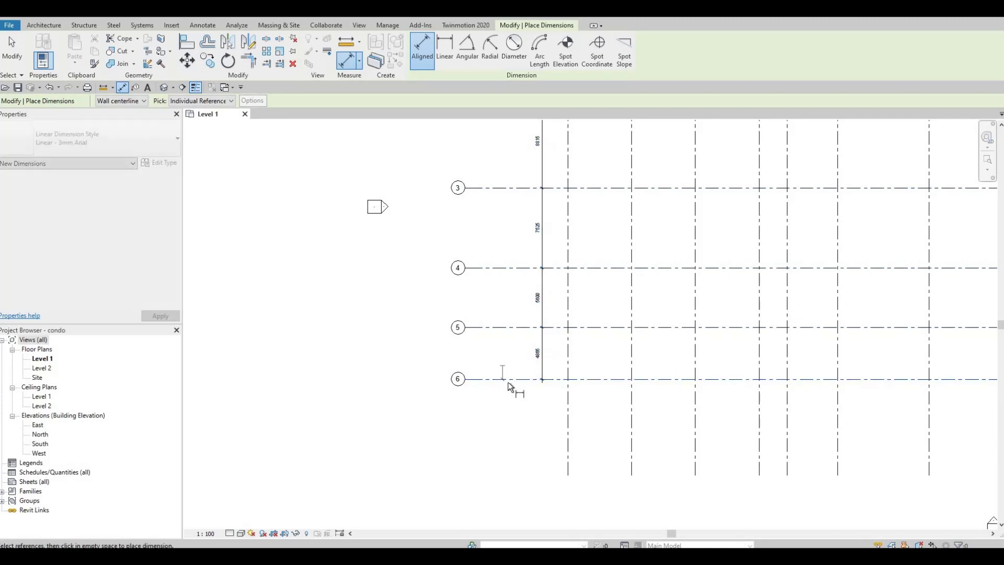
scroll(504, 271, "up", 5, "ctrl")
left_click(506, 272)
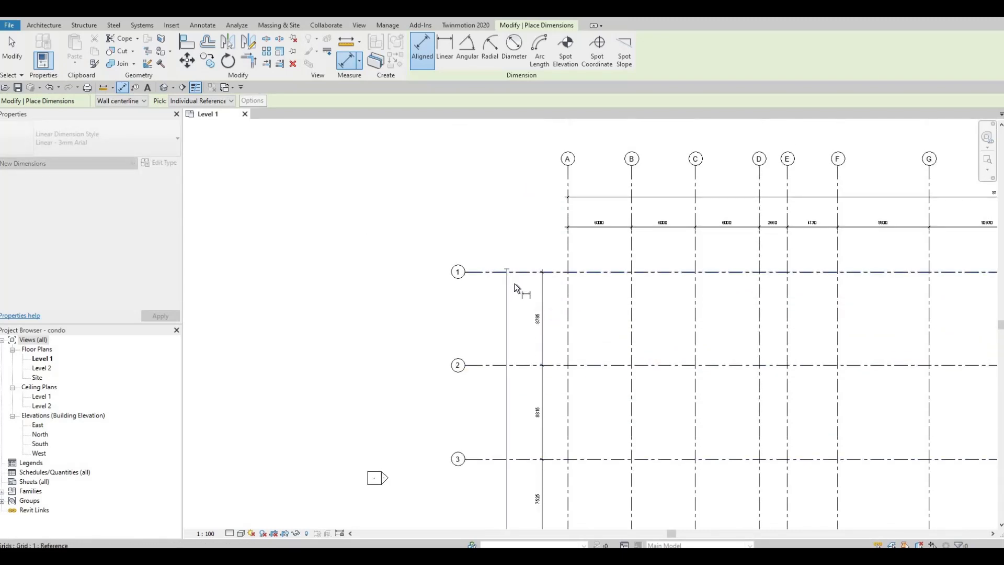
left_click(523, 312)
scroll(551, 361, "up", 4)
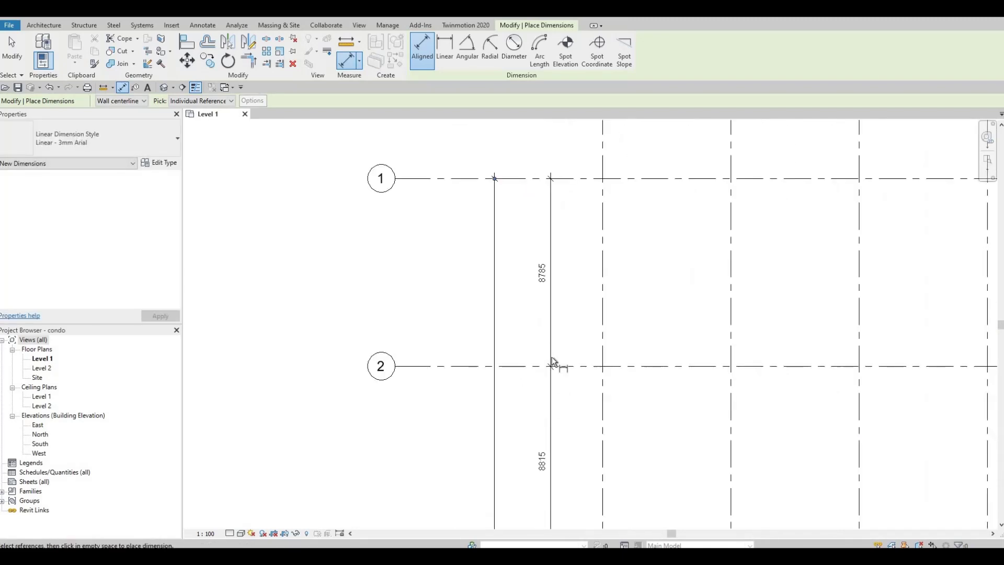
middle_click_drag(576, 399, 576, 350)
scroll(567, 262, "down", 4, "ctrl")
key("Escape")
key("Escape")
key("Escape")
scroll(576, 351, "down", 6)
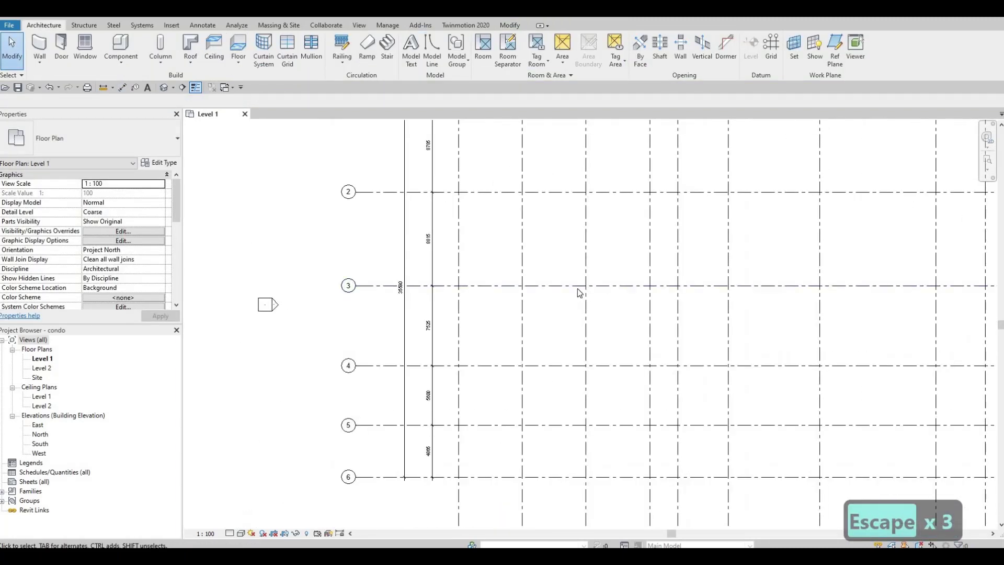
middle_click(501, 255)
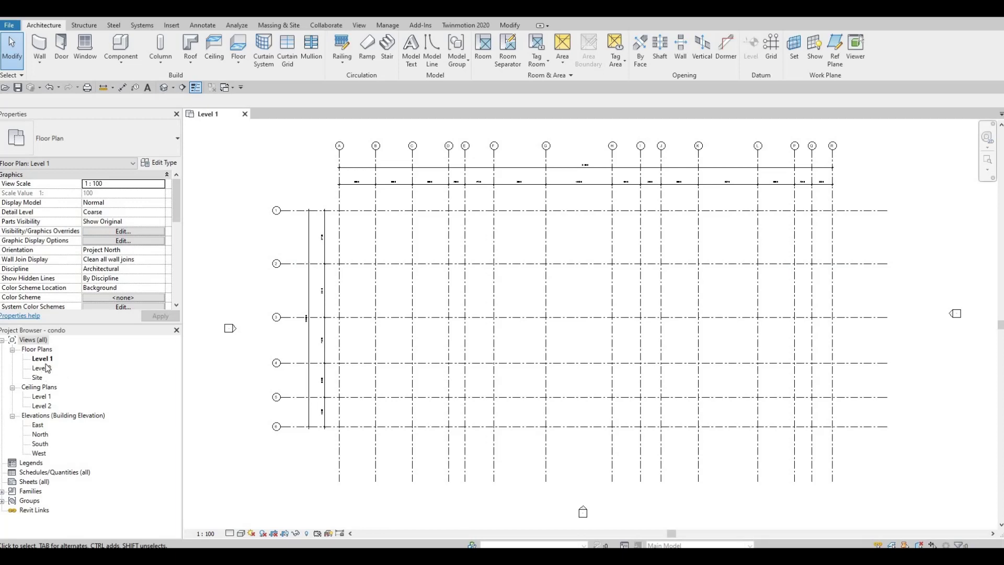
Open the South elevation and examine how far the level lines reach across grids A to R
double_click(40, 444)
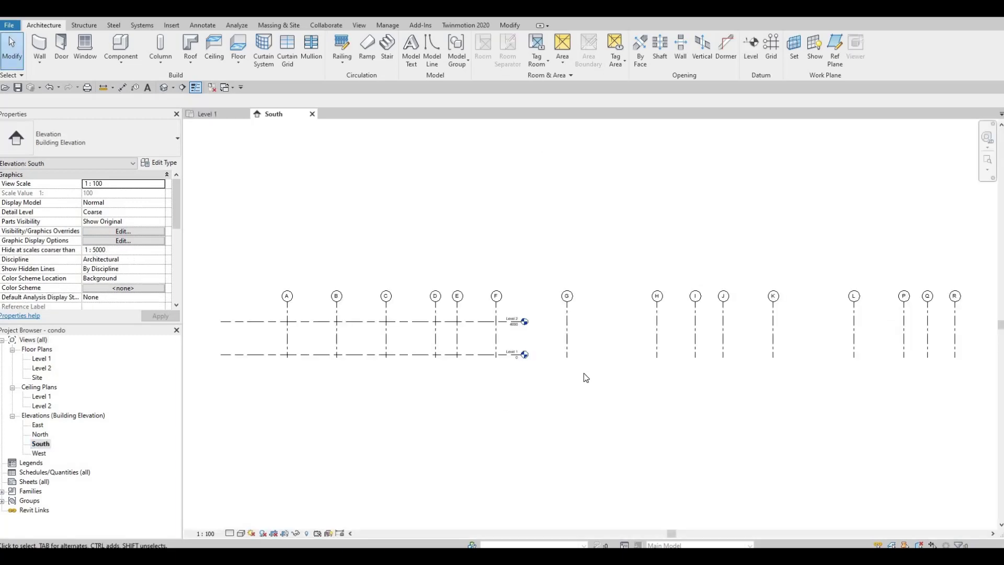
middle_click_drag(593, 389, 585, 424)
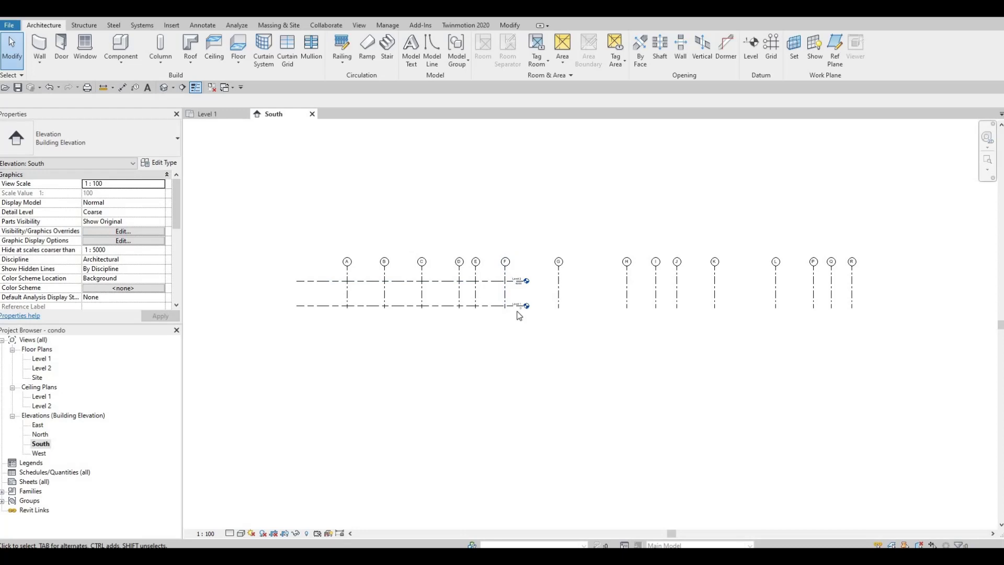
scroll(513, 285, "up", 4)
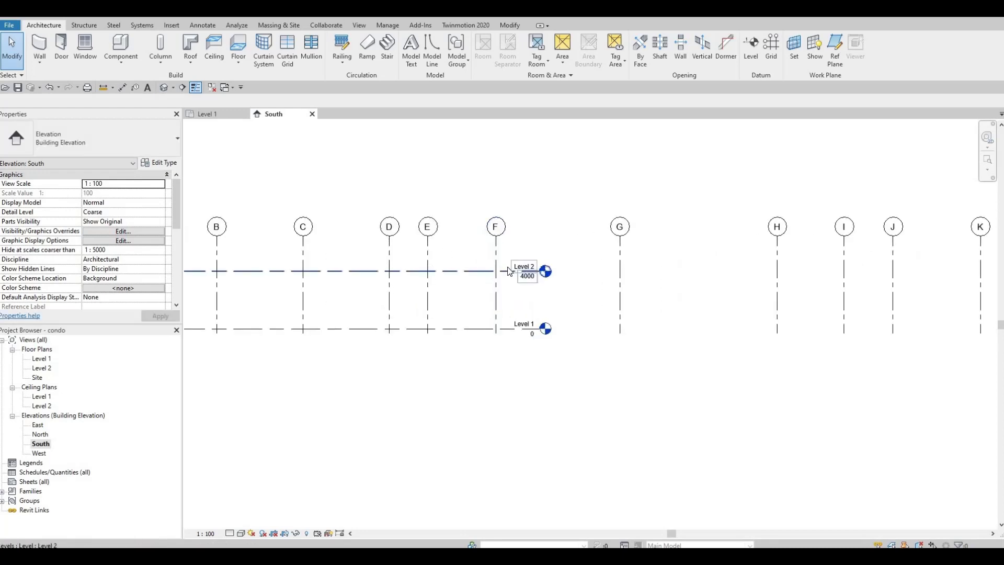
scroll(413, 241, "right", 3)
scroll(744, 236, "down", 2)
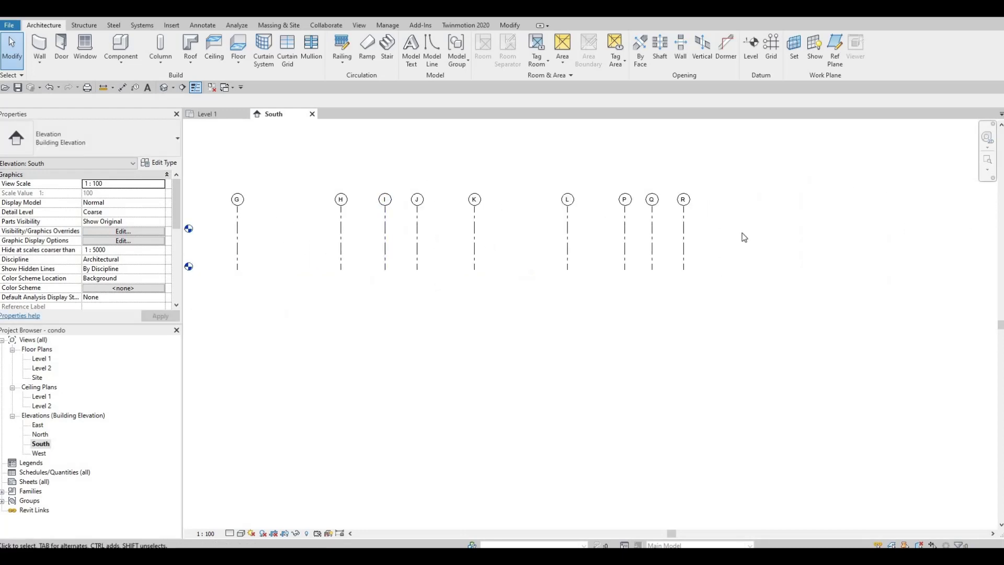
scroll(513, 269, "down", 2)
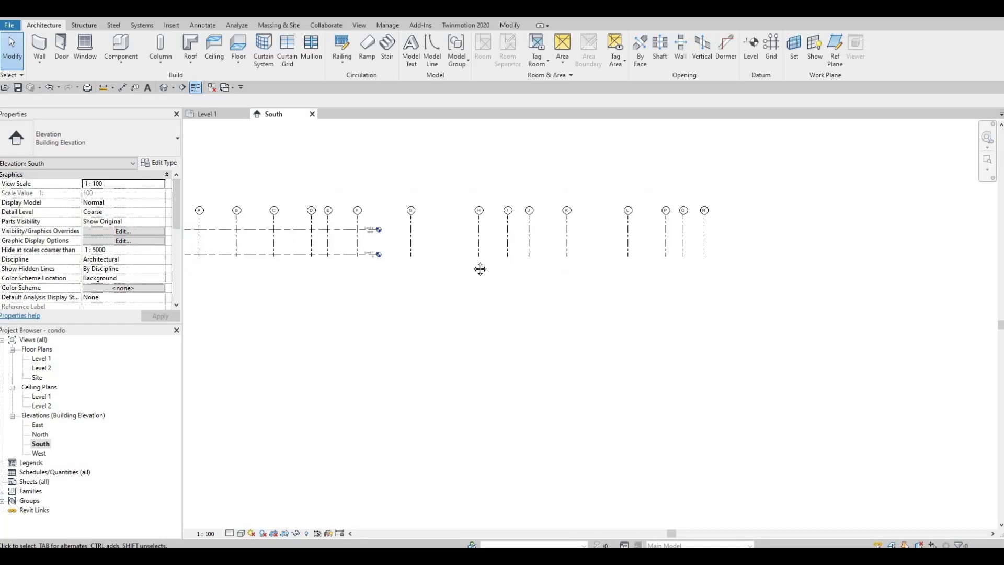
middle_click_drag(807, 240, 912, 233)
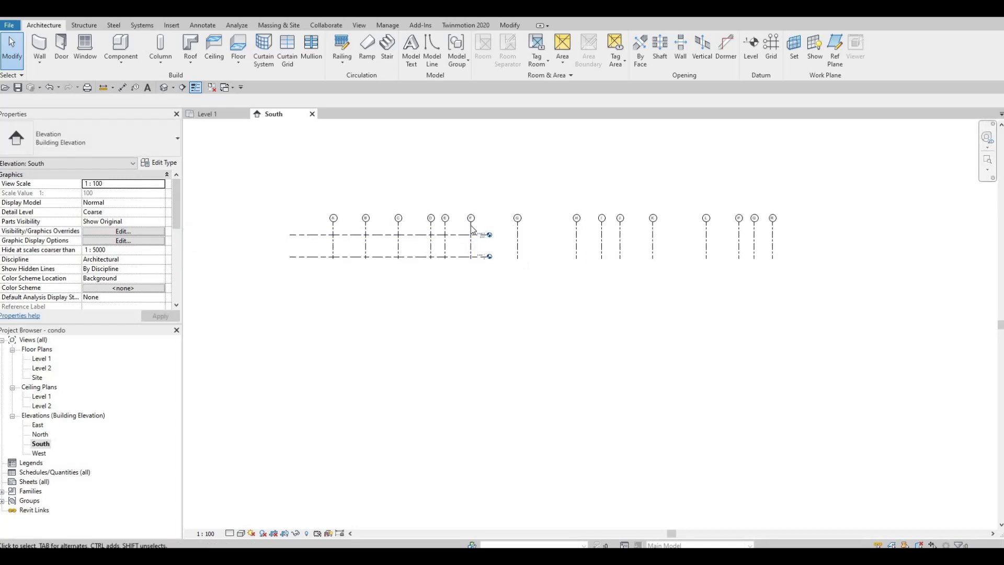
Extend the head ends of the aligned Level 1 and Level 2 lines horizontally until they lie beyond grid R
scroll(472, 231, "up", 5)
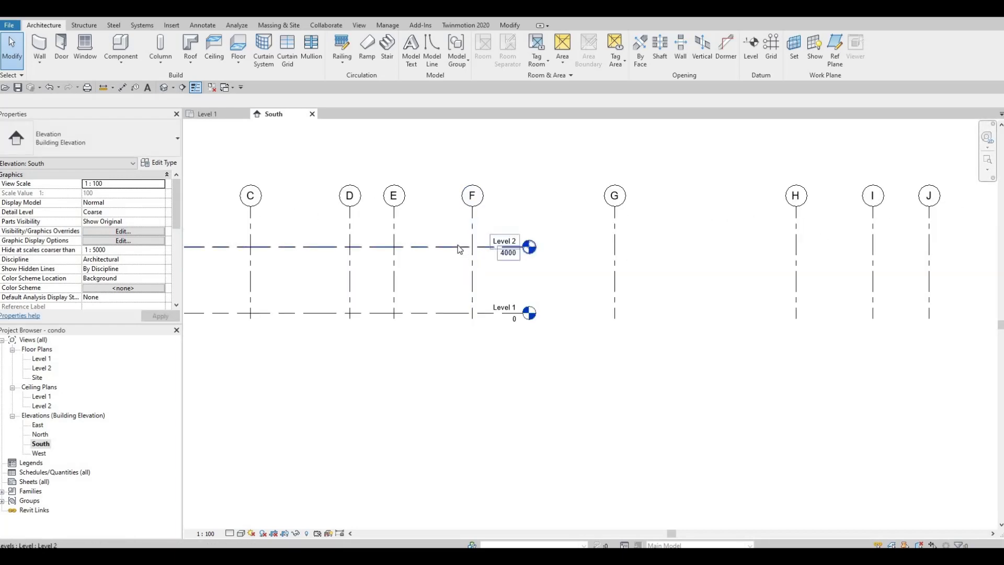
left_click(524, 249)
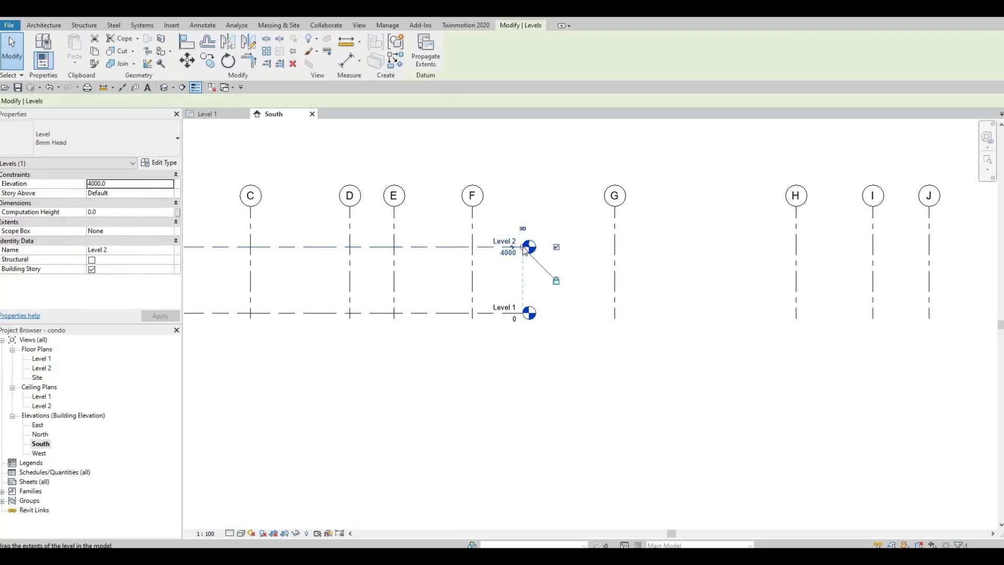
middle_click_drag(805, 332, 639, 306)
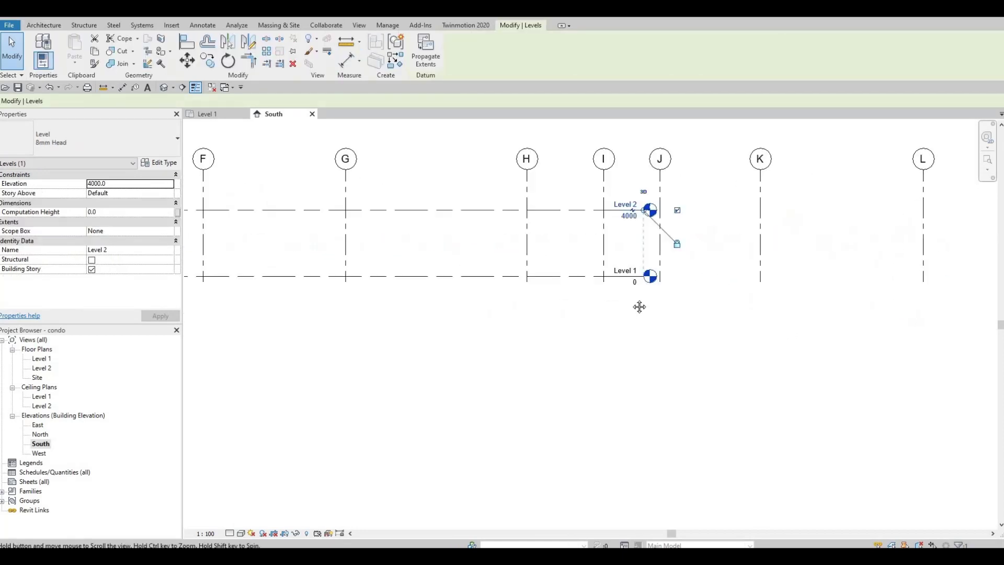
scroll(639, 307, "down", 3)
middle_click_drag(575, 180, 522, 197)
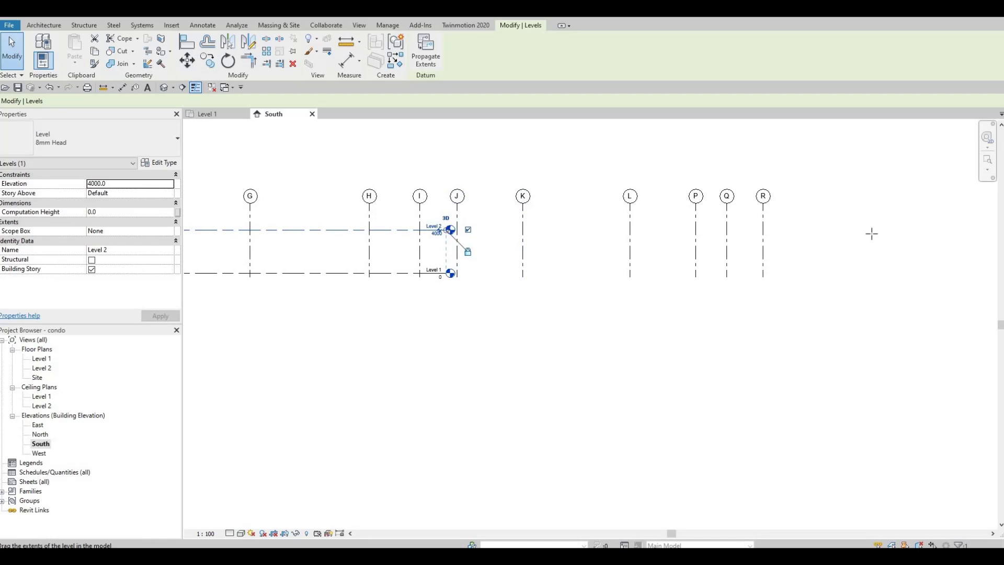
left_click_drag(451, 230, 880, 230)
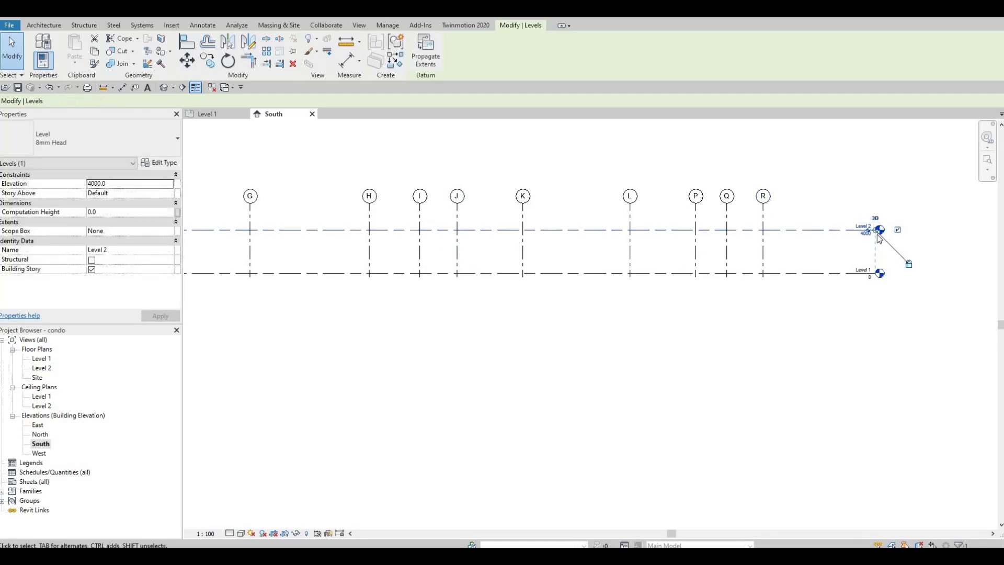
scroll(878, 234, "up", 5)
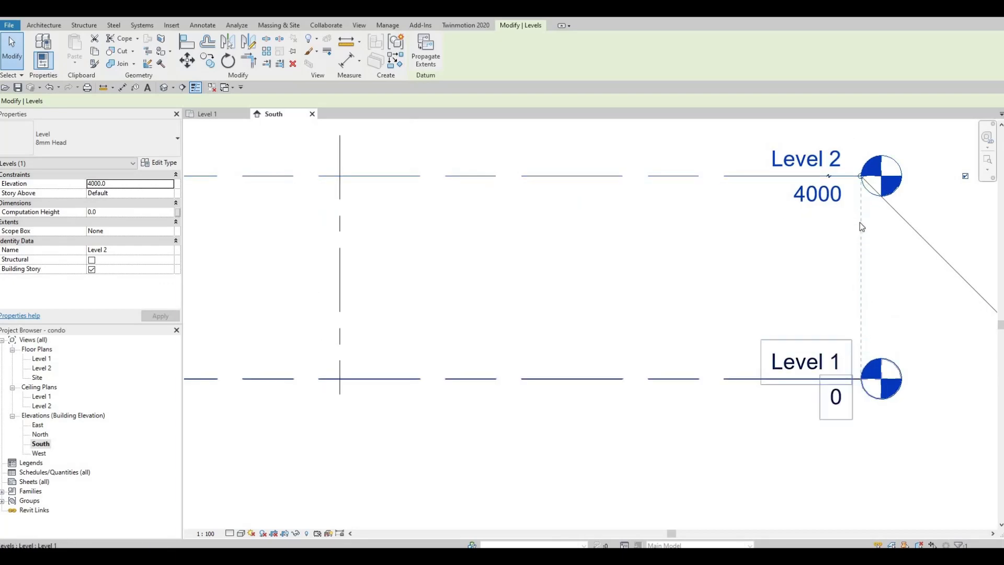
scroll(890, 254, "down", 6)
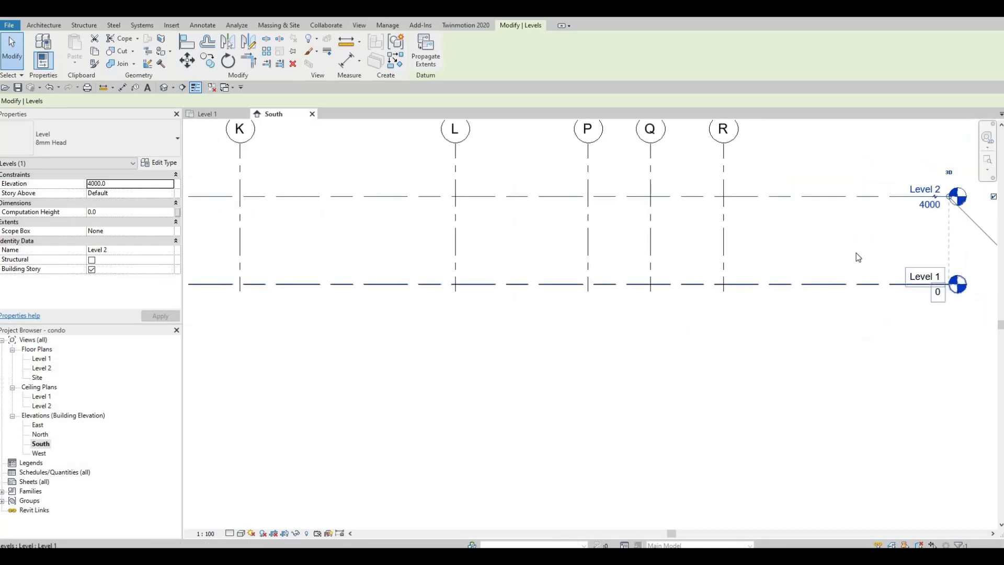
scroll(793, 297, "down", 2)
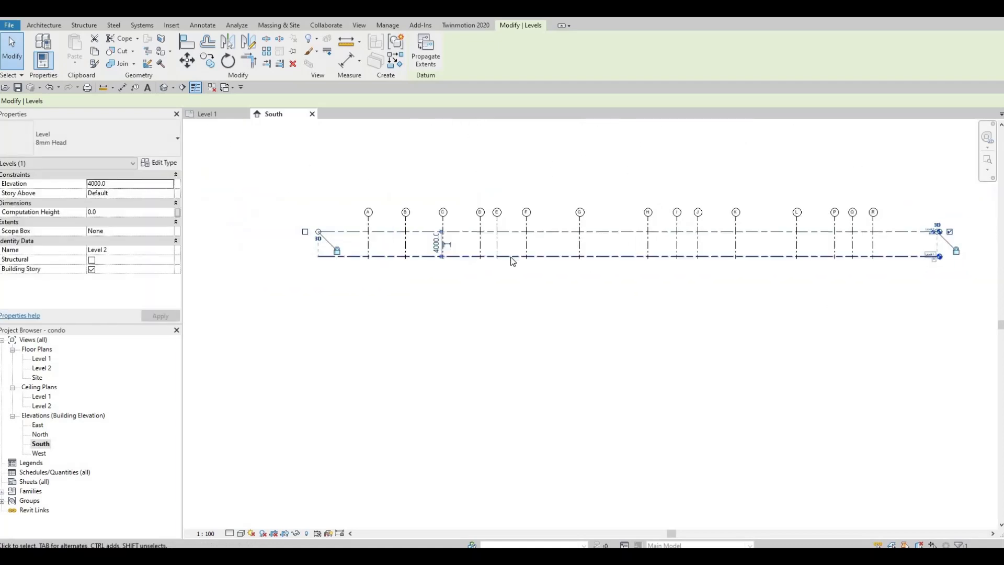
scroll(324, 250, "up", 1)
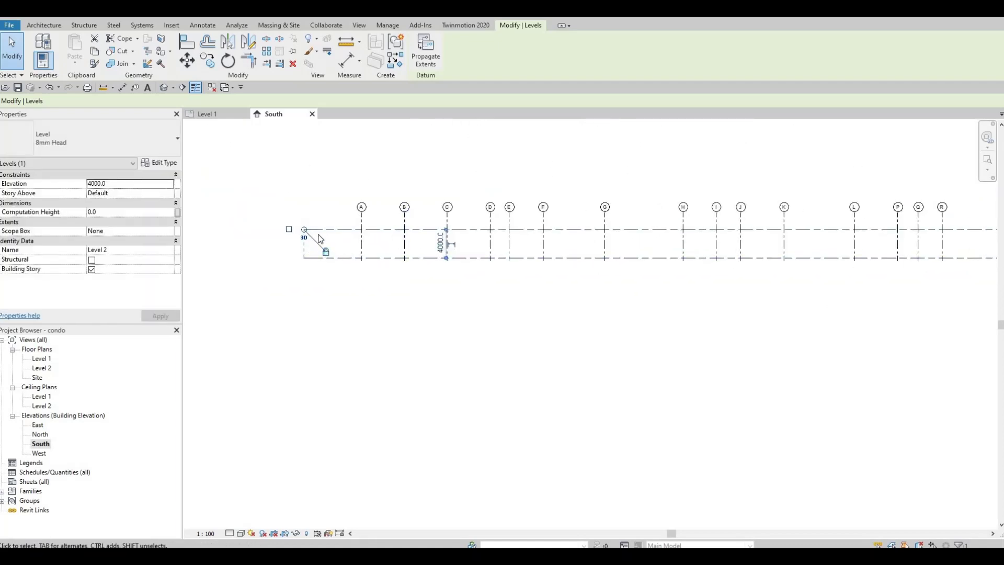
scroll(567, 325, "down", 2)
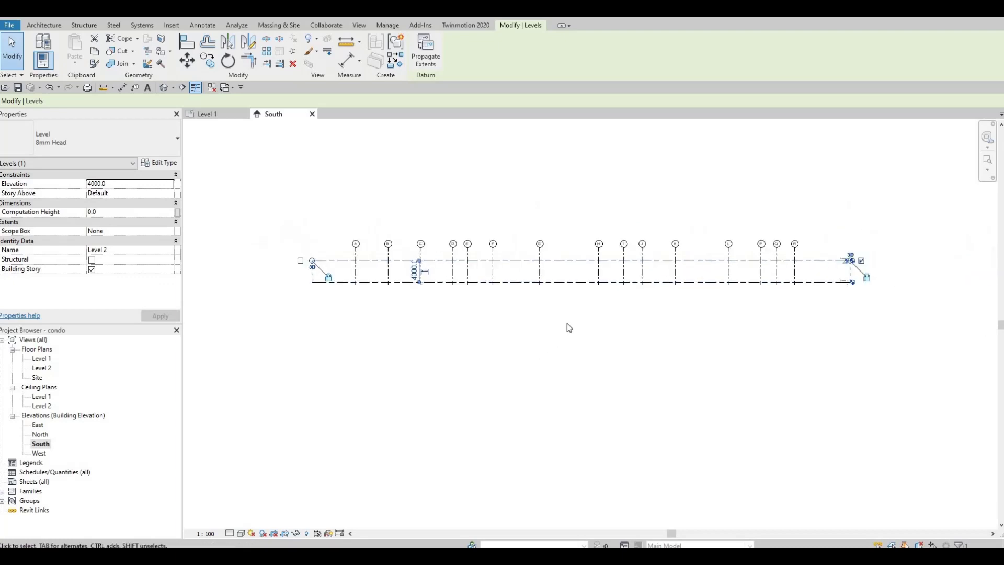
key("Escape")
key("Escape")
Select grid A and stretch its head upward so the aligned grids A to R extend well above Level 2
scroll(342, 296, "up", 3)
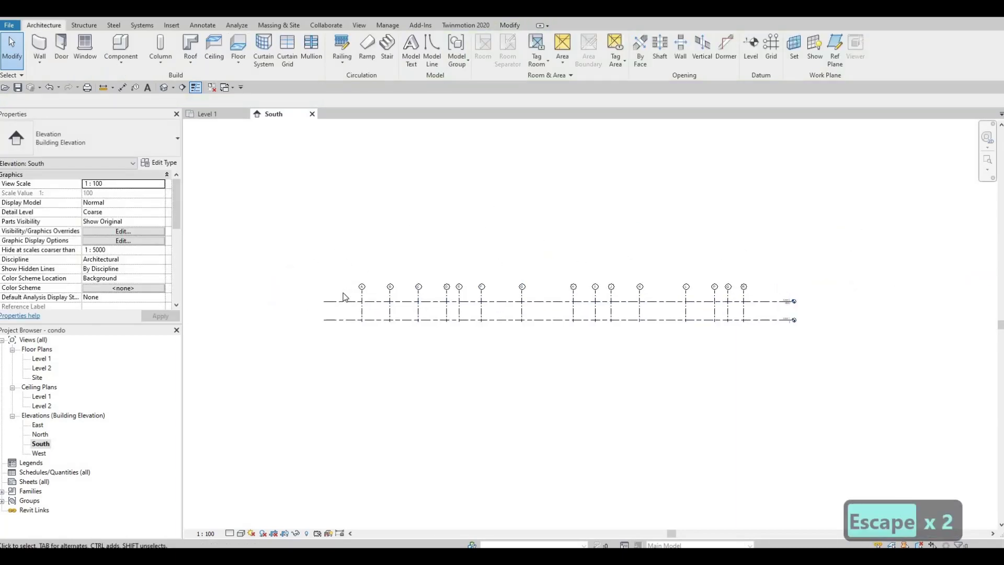
left_click(343, 296)
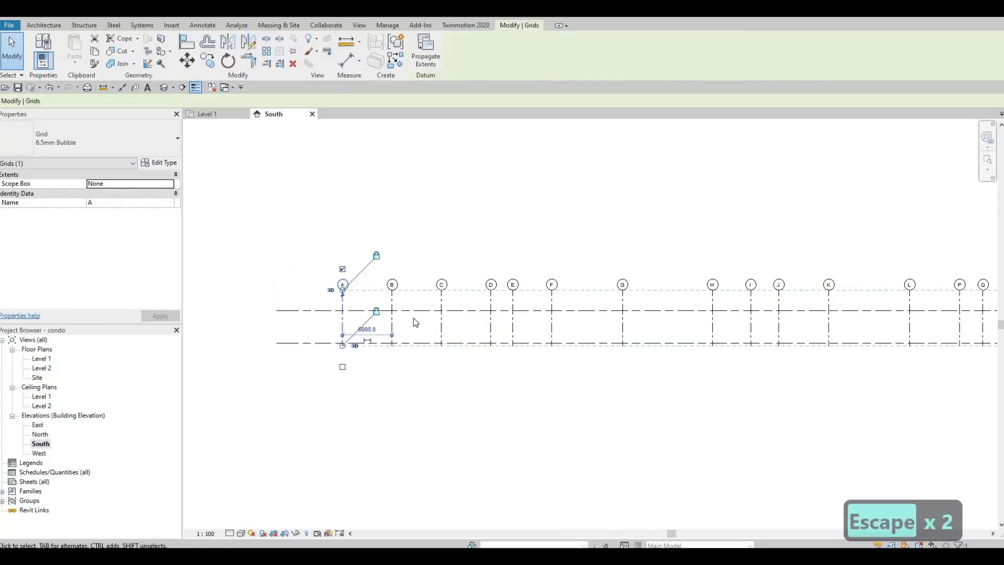
middle_click_drag(385, 317, 385, 331)
scroll(387, 324, "down", 1)
scroll(391, 310, "down", 1)
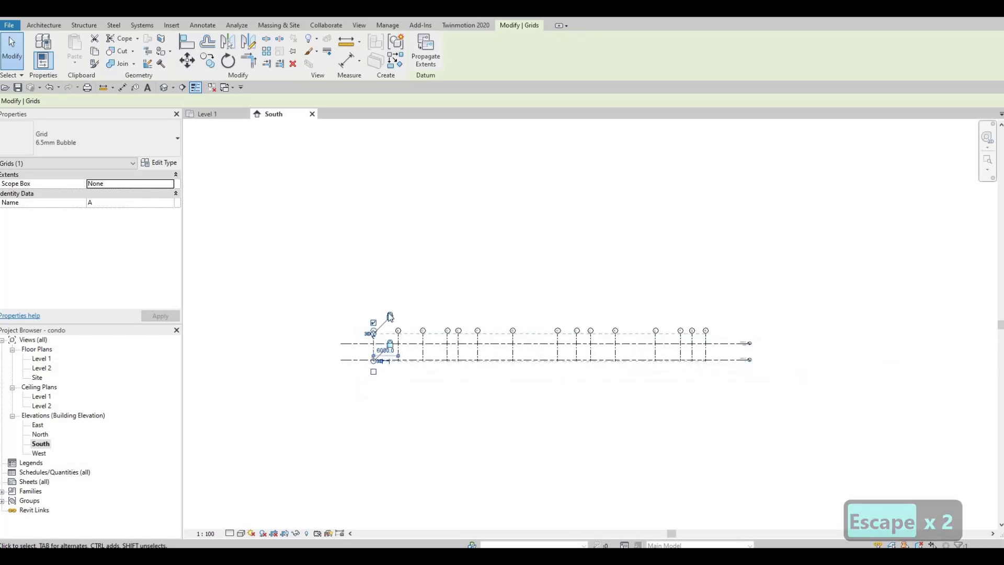
scroll(376, 403, "up", 2)
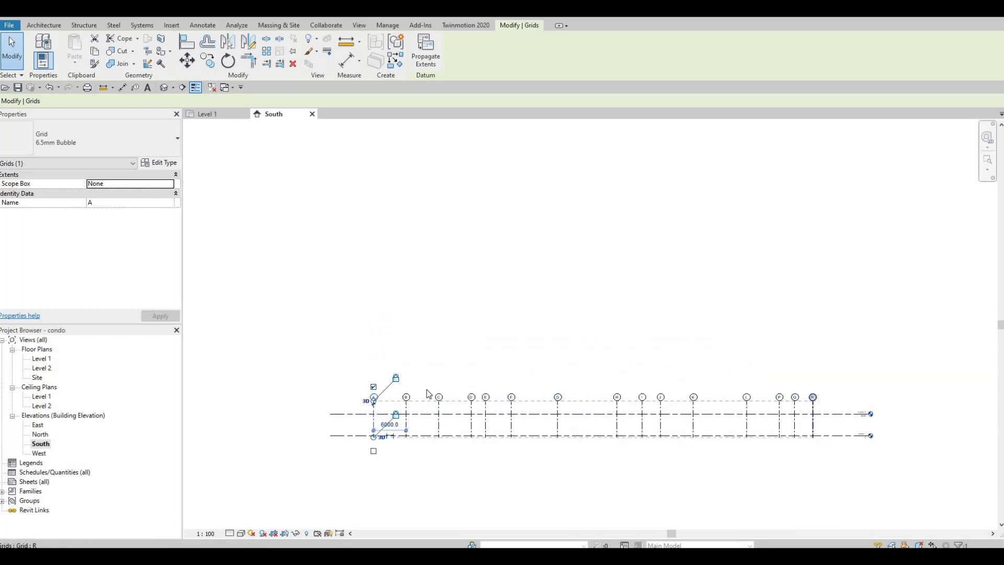
scroll(372, 405, "up", 3)
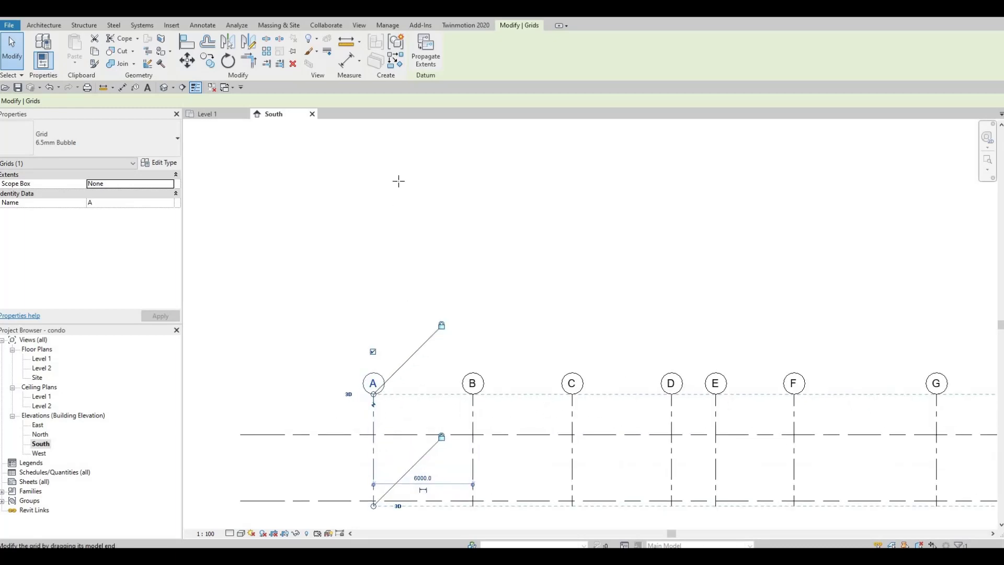
scroll(493, 392, "down", 4)
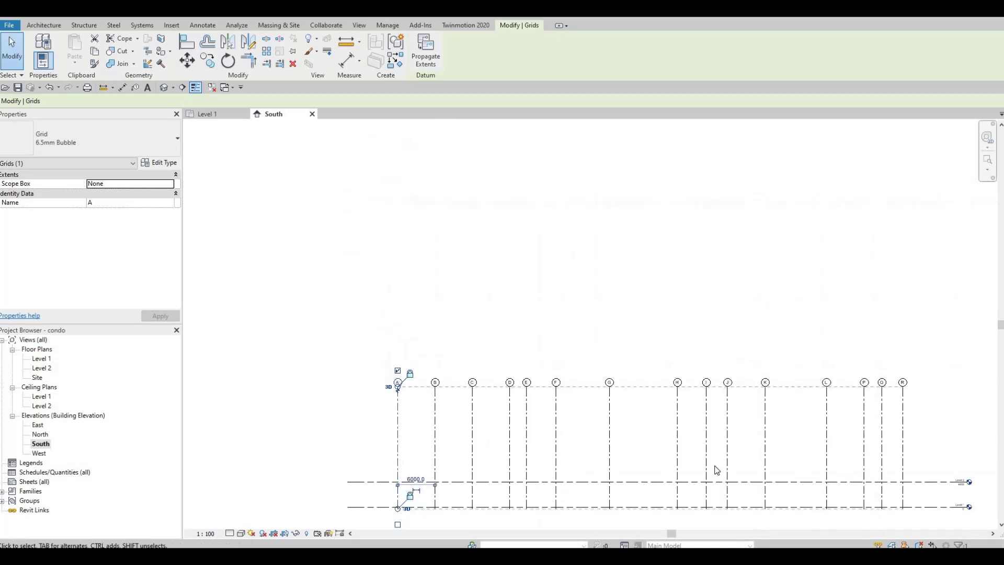
Raise the aligned heads of grids A to R several times more, lengthening the grid lines above the levels
scroll(400, 422, "up", 2, "ctrl")
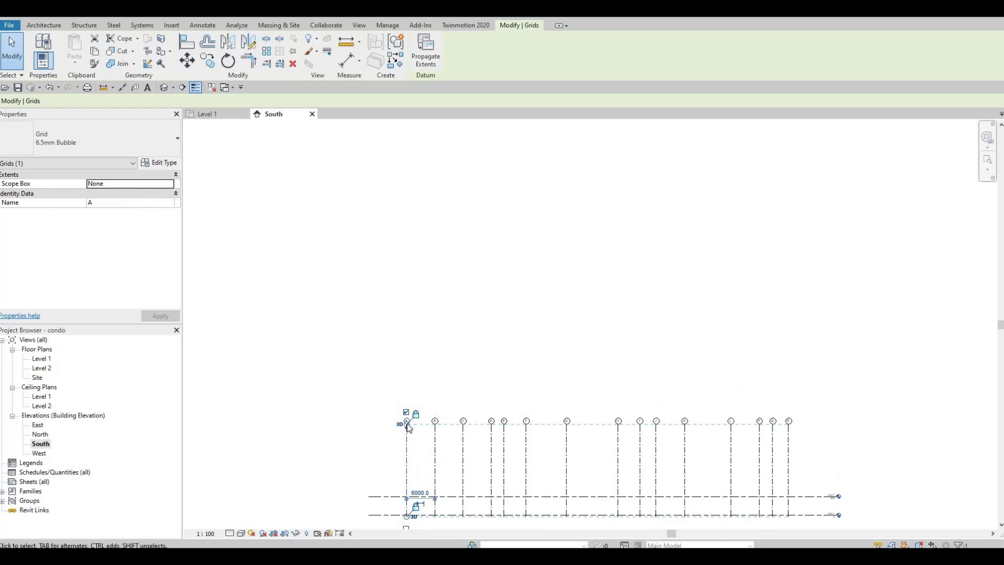
scroll(410, 424, "up", 3)
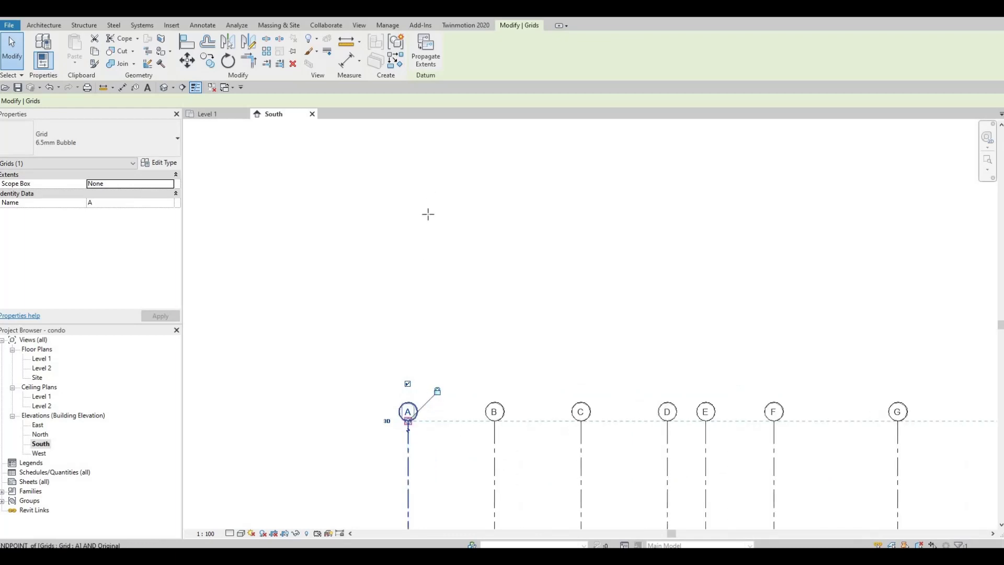
left_click_drag(410, 410, 426, 209)
scroll(426, 210, "down", 2)
scroll(405, 373, "up", 7, "ctrl")
scroll(402, 367, "down", 2)
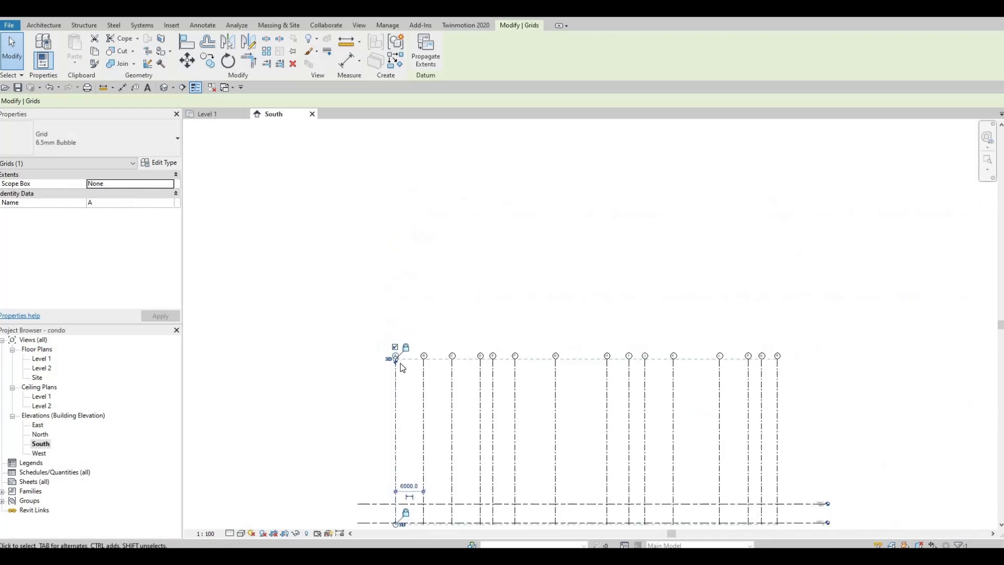
left_click_drag(416, 210, 407, 167)
scroll(396, 296, "up", 7, "ctrl")
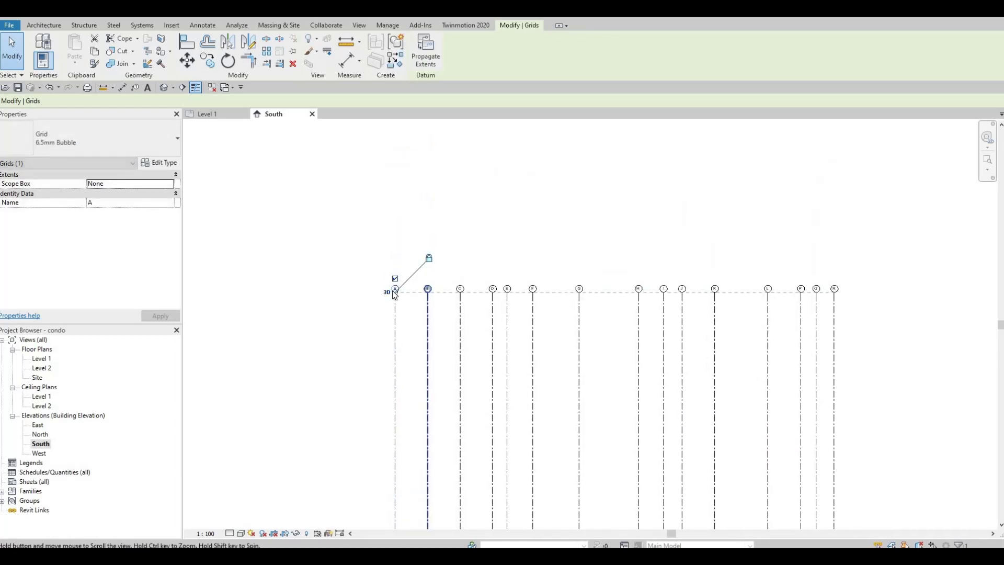
scroll(397, 296, "up", 3)
left_click_drag(398, 160, 397, 156)
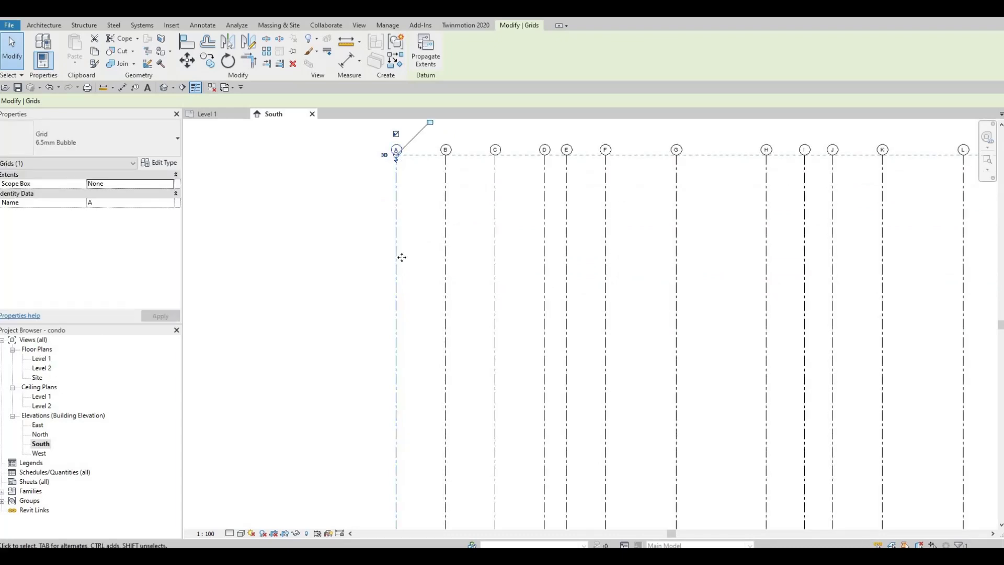
Stretch the grid lines A to R still higher in the South elevation using grid A's bubble end
scroll(413, 332, "down", 3)
scroll(382, 274, "down", 2)
scroll(379, 322, "up", 6, "ctrl")
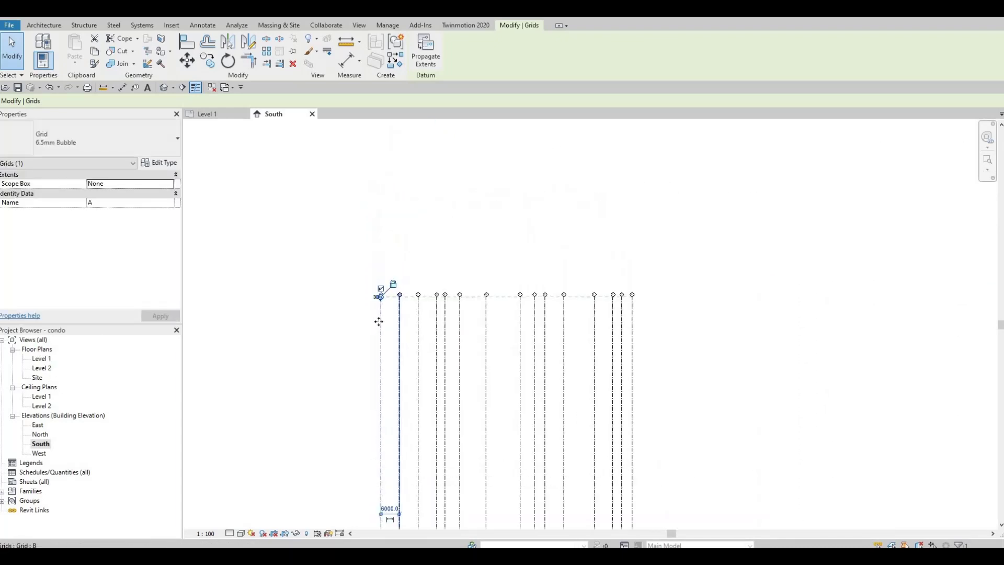
scroll(391, 331, "up", 7)
left_click_drag(388, 329, 401, 157)
scroll(400, 157, "down", 1)
middle_click_drag(394, 301, 369, 411)
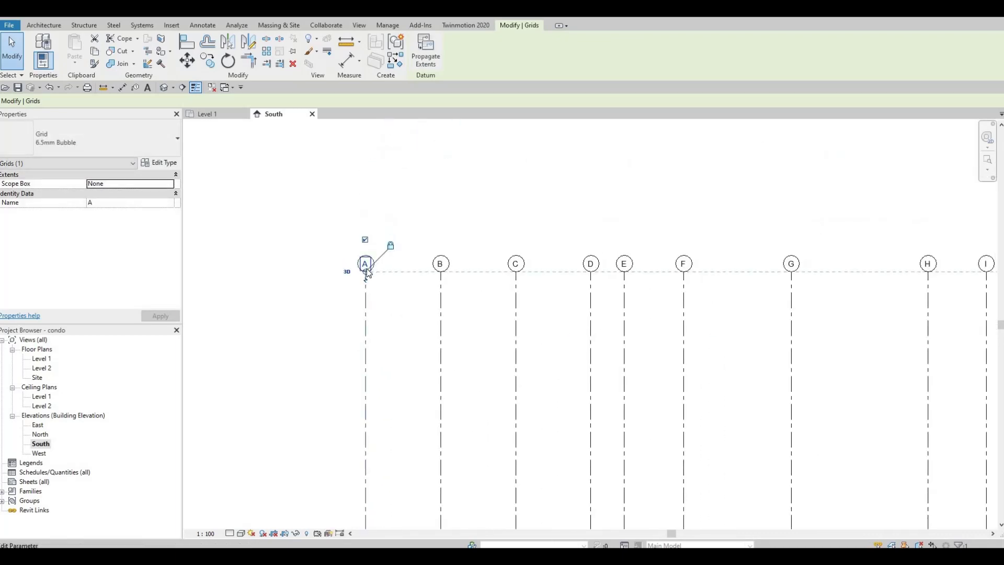
middle_click_drag(368, 273, 377, 171)
scroll(376, 170, "down", 3)
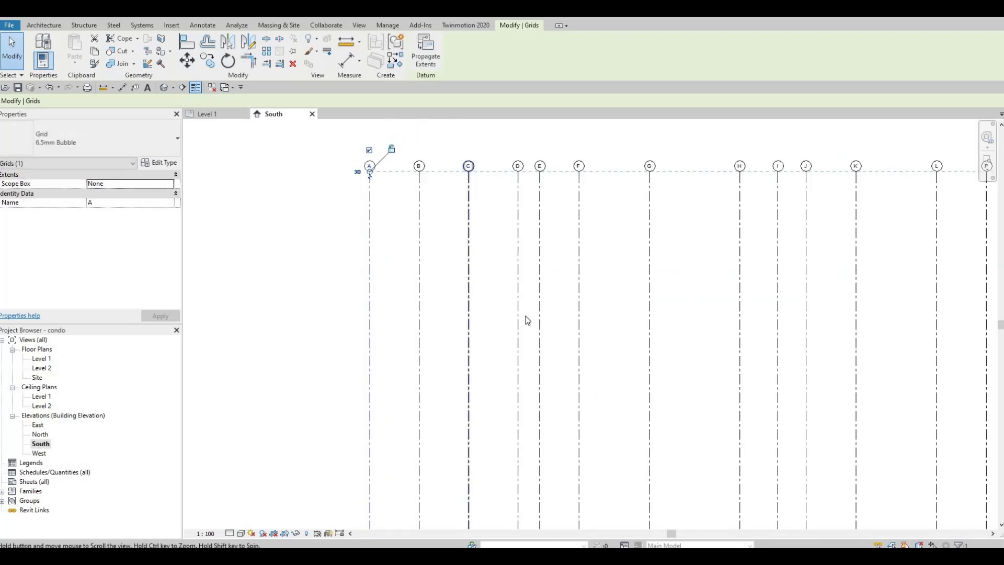
Clear the grid selection and inspect the heads of Level 1 and Level 2 beyond grid R
scroll(527, 320, "down", 5)
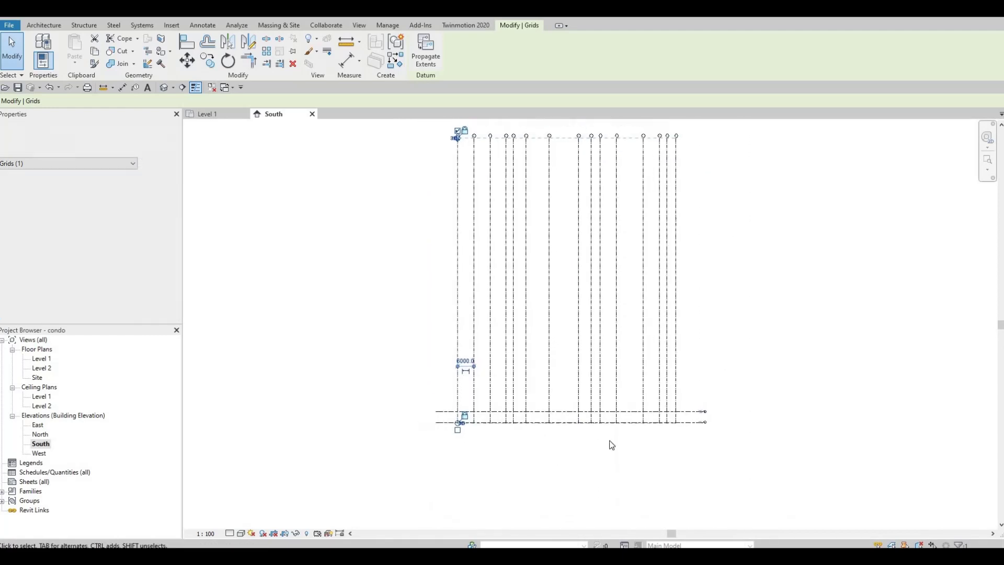
scroll(748, 433, "up", 4)
key("Escape")
key("Escape")
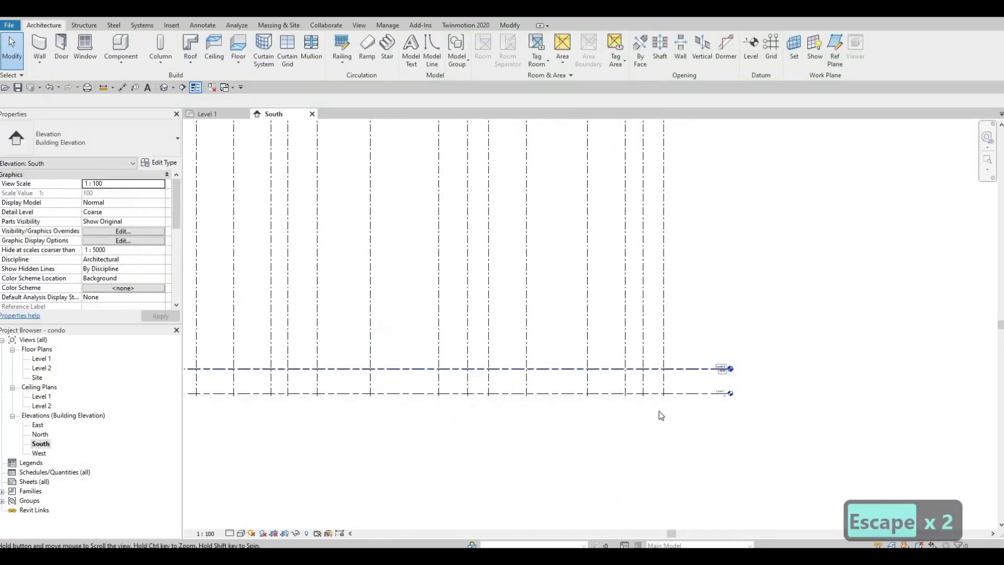
scroll(690, 426, "down", 2)
scroll(706, 430, "up", 4)
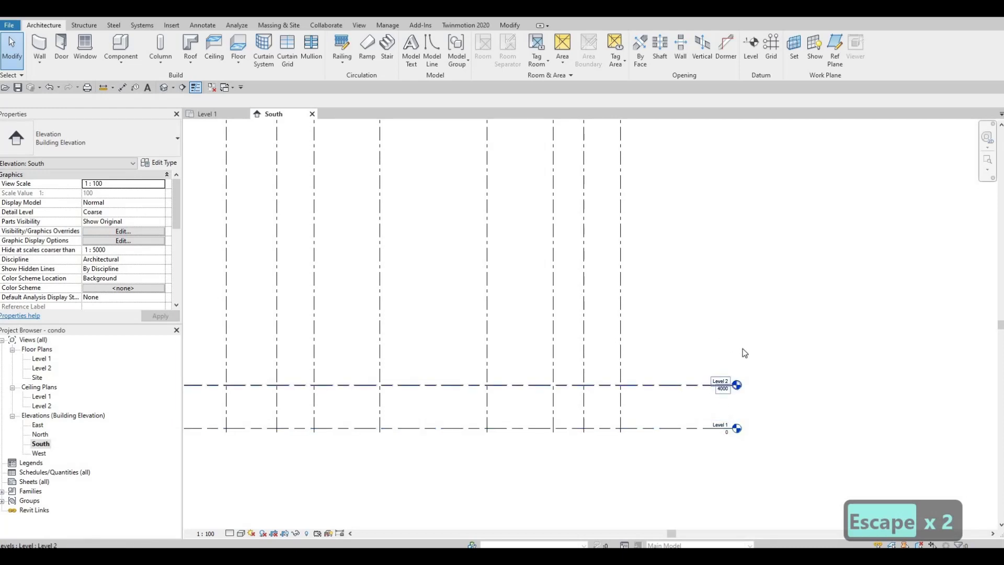
middle_click_drag(714, 405, 758, 346)
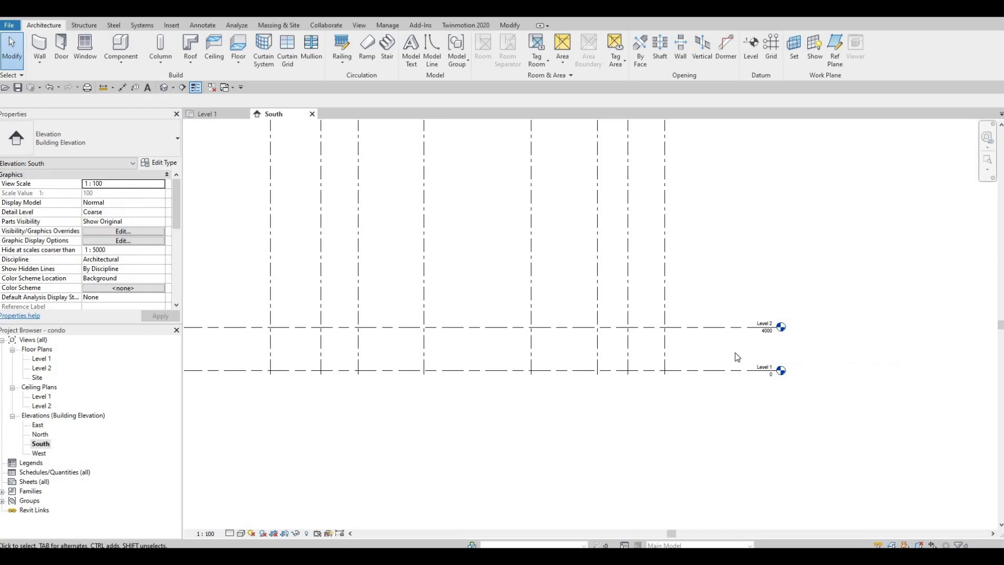
scroll(775, 384, "up", 2)
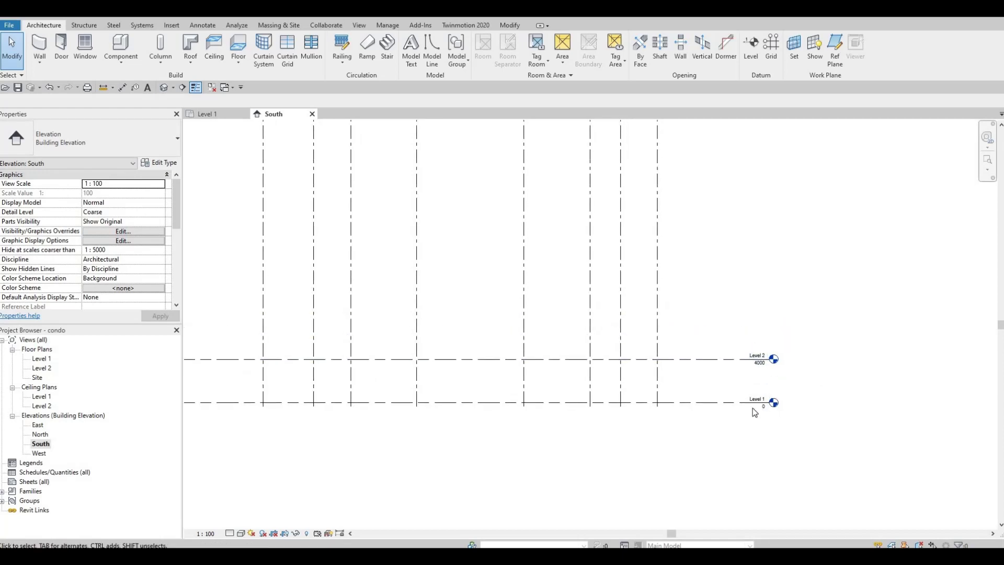
scroll(562, 360, "down", 3)
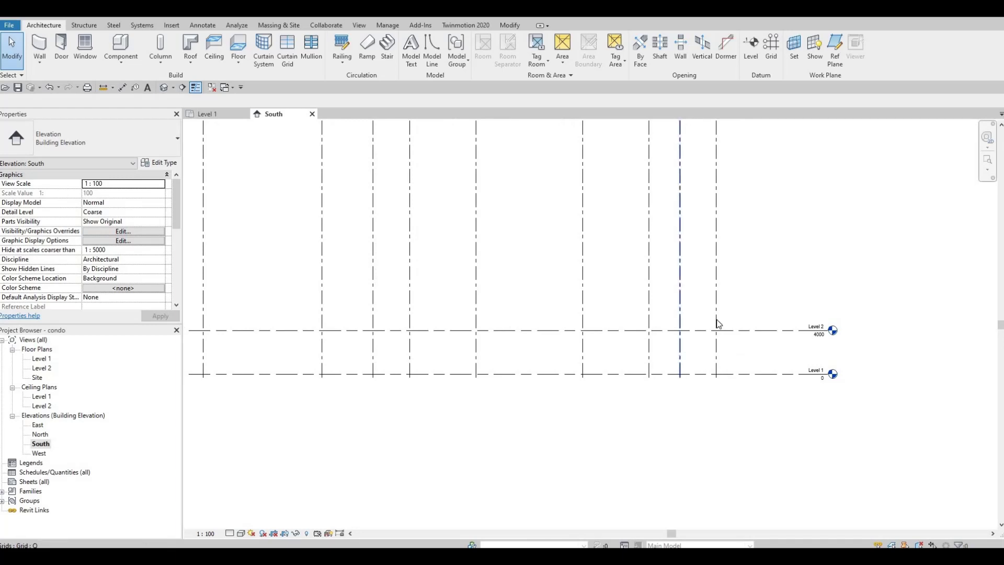
scroll(716, 320, "up", 1)
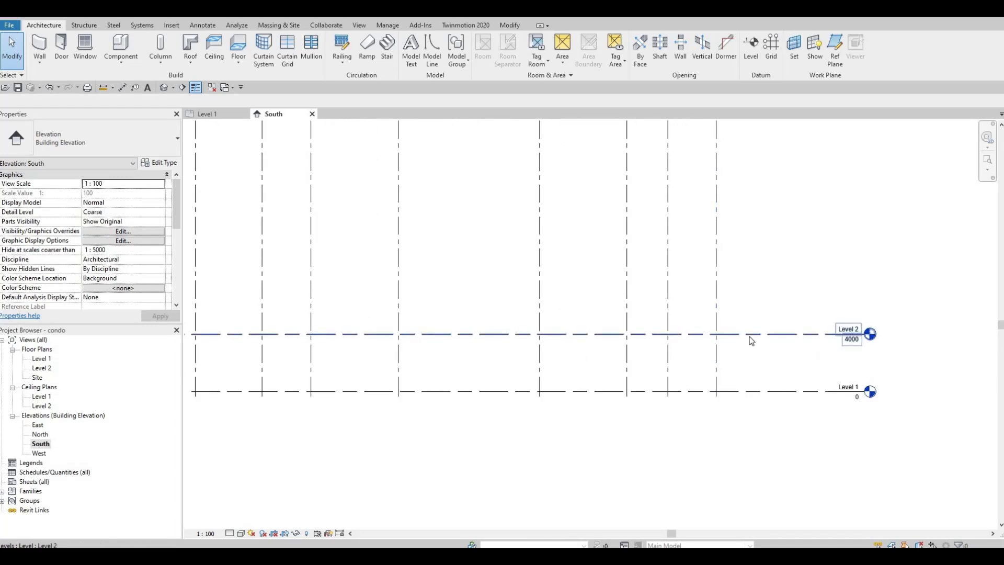
Copy the Level 2 line vertically upward by 4000 with the Multiple option enabled
left_click(750, 337)
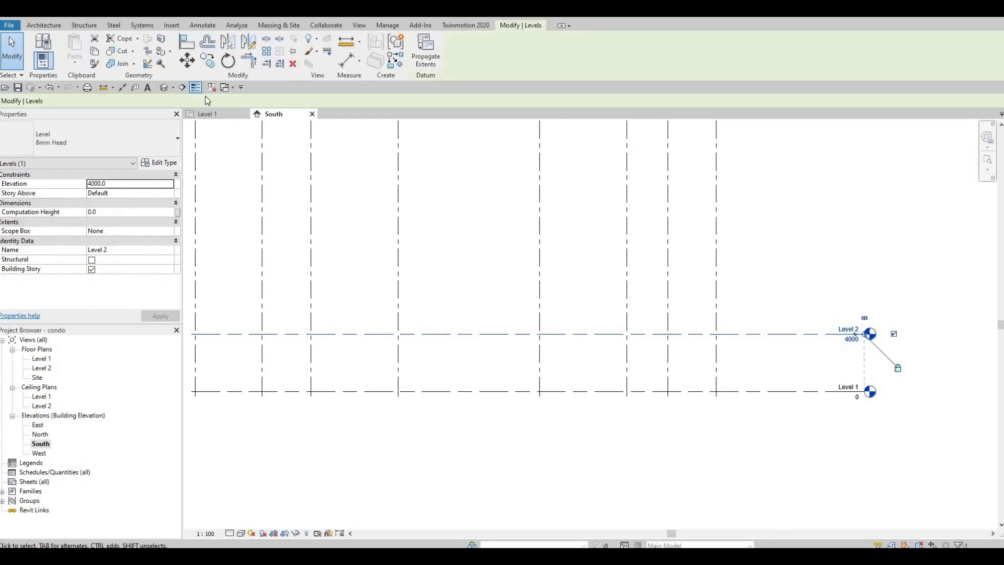
left_click(207, 60)
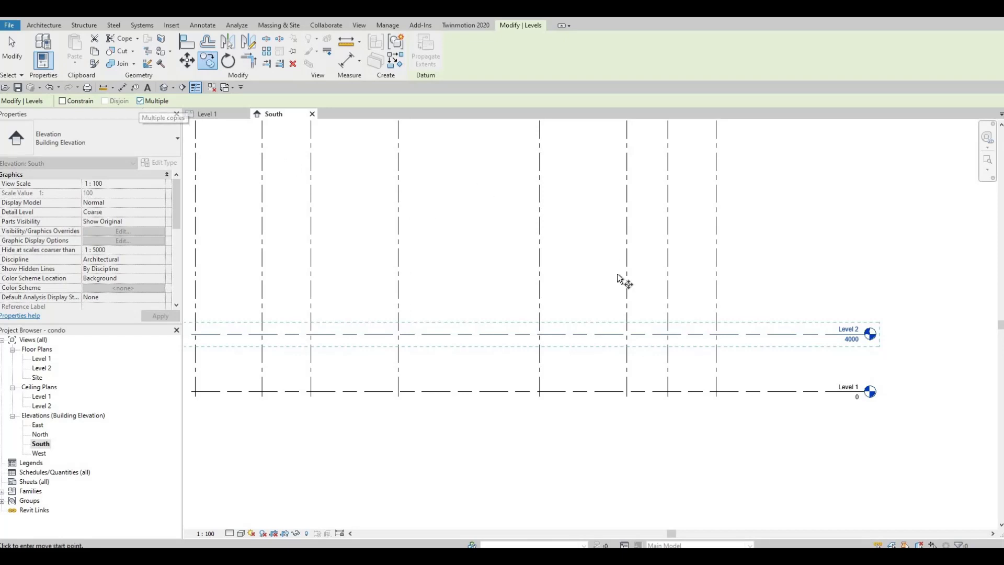
scroll(618, 274, "down", 2)
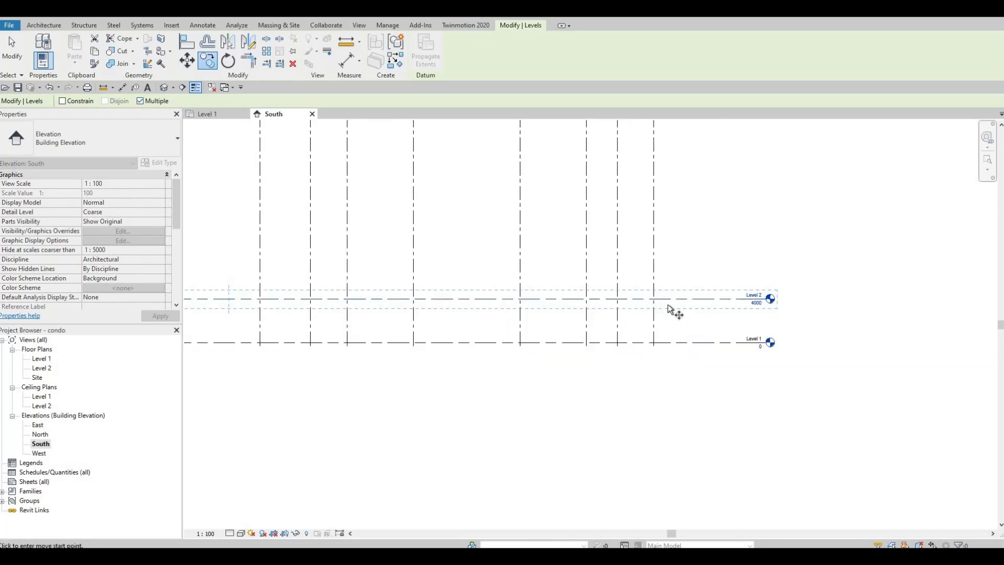
left_click(672, 299)
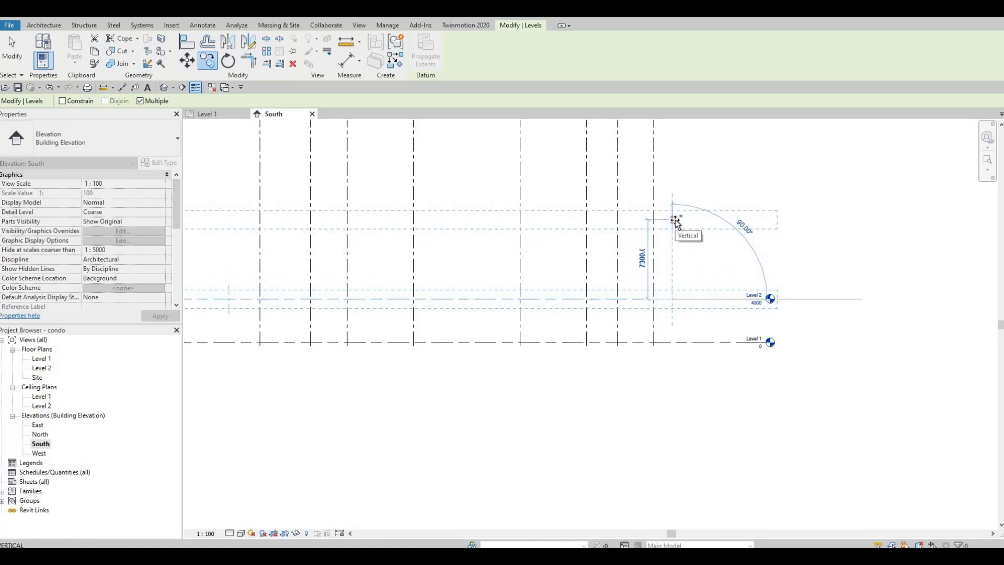
type("4")
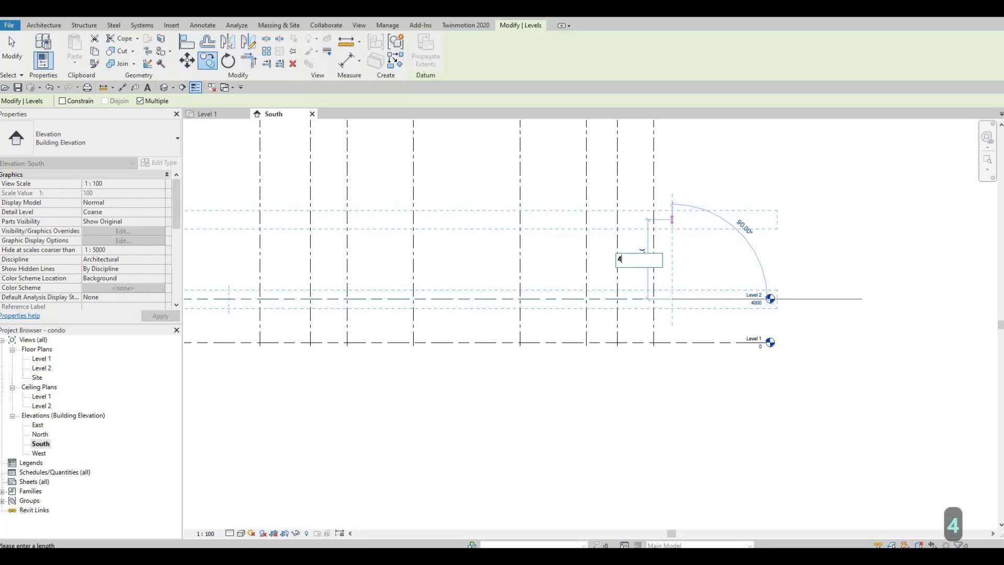
type("000")
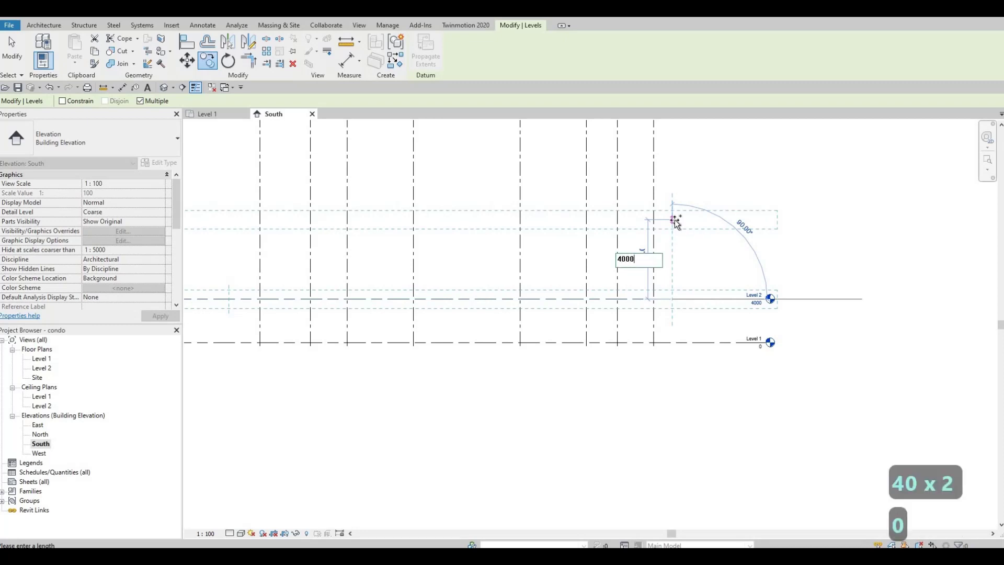
key("Return")
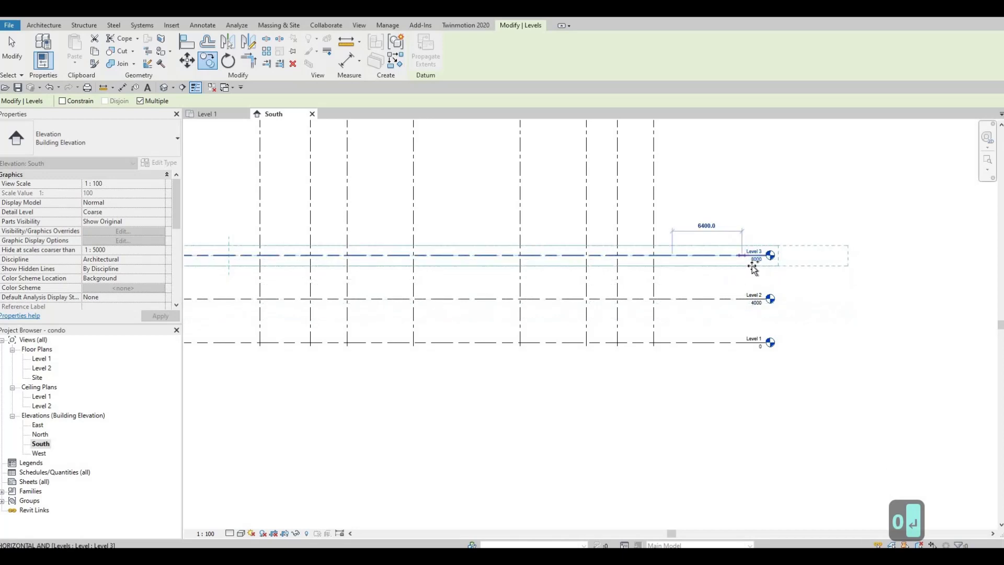
Place another copy of the level line 3000 above Level 3
scroll(755, 266, "up", 2)
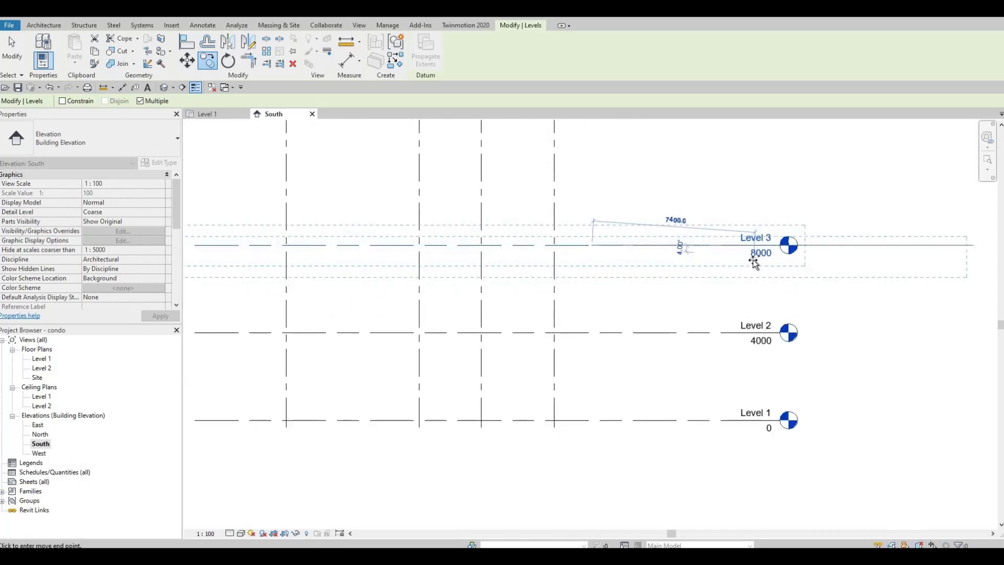
scroll(686, 224, "down", 3)
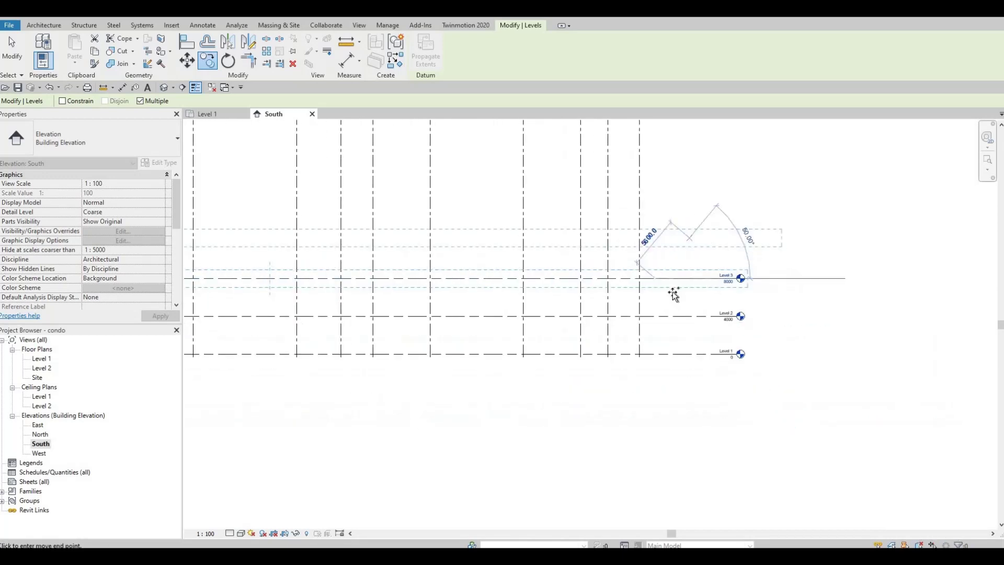
scroll(671, 277, "down", 1)
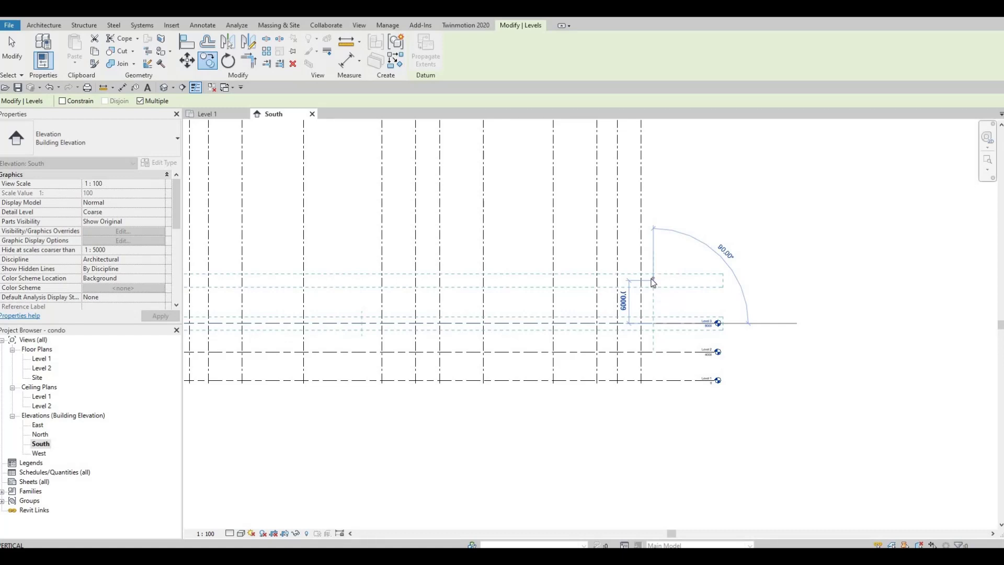
type("3000")
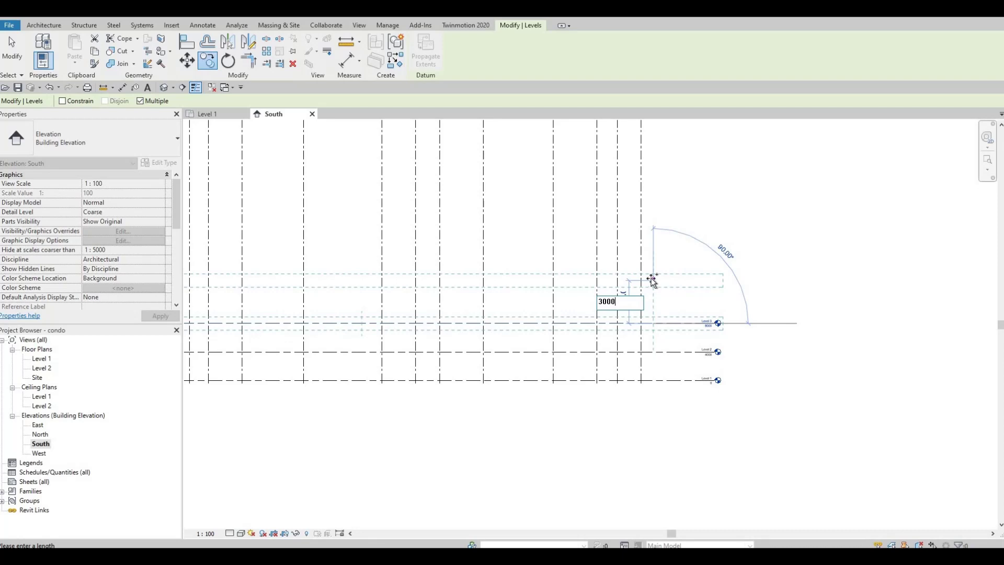
key("Return")
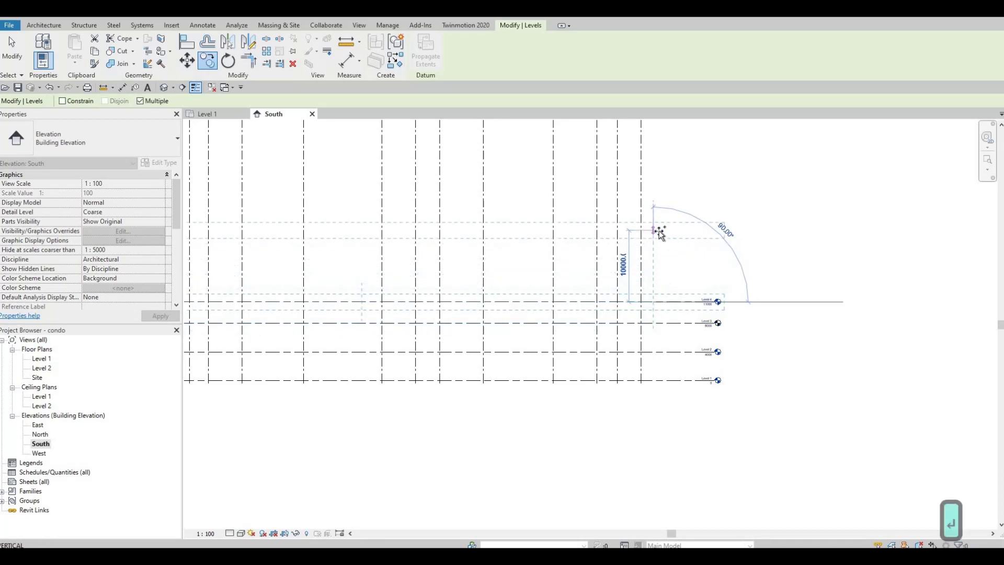
Place a further level copy 3000 above Level 4 and end the Copy command
scroll(639, 314, "down", 3)
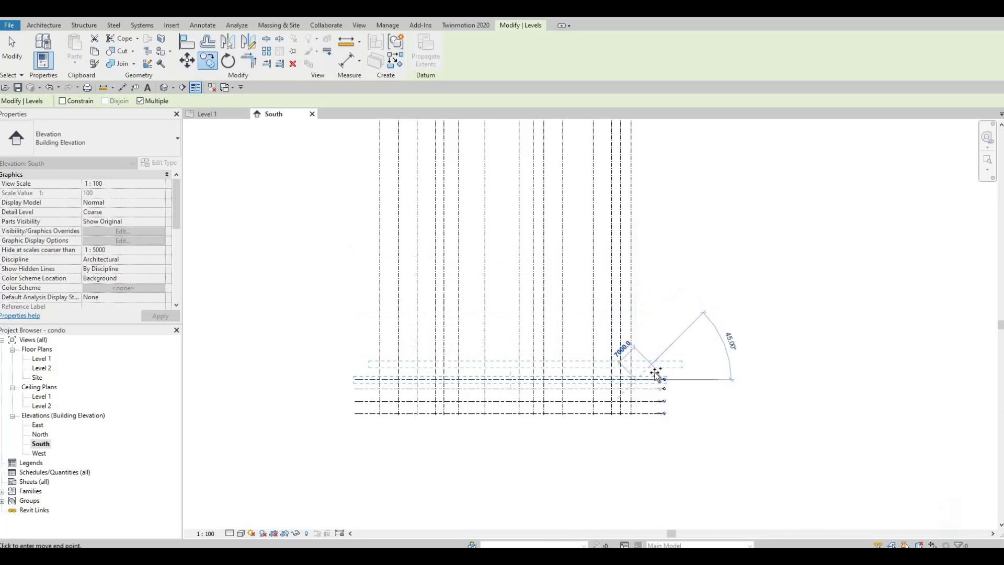
scroll(656, 376, "up", 1)
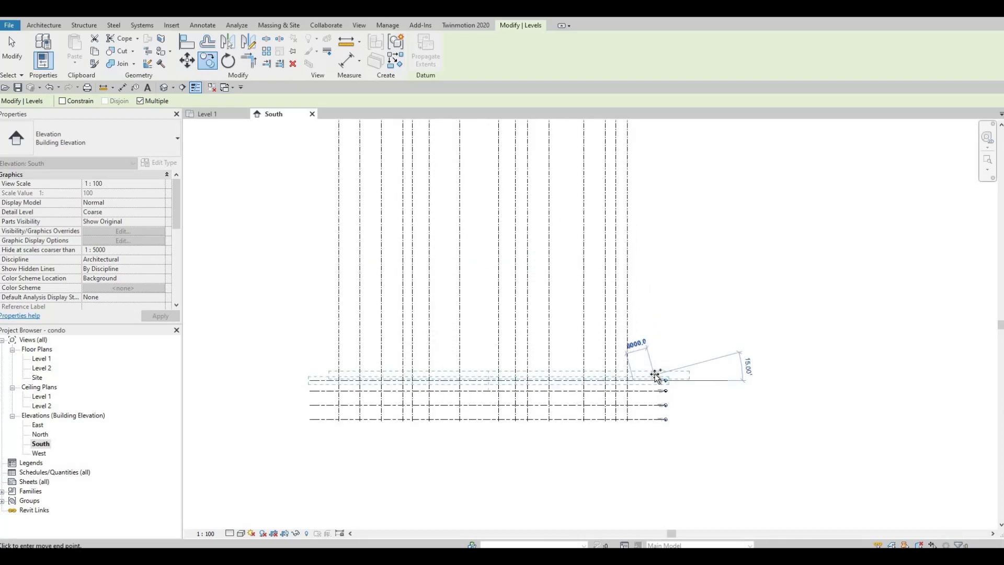
scroll(633, 380, "up", 2)
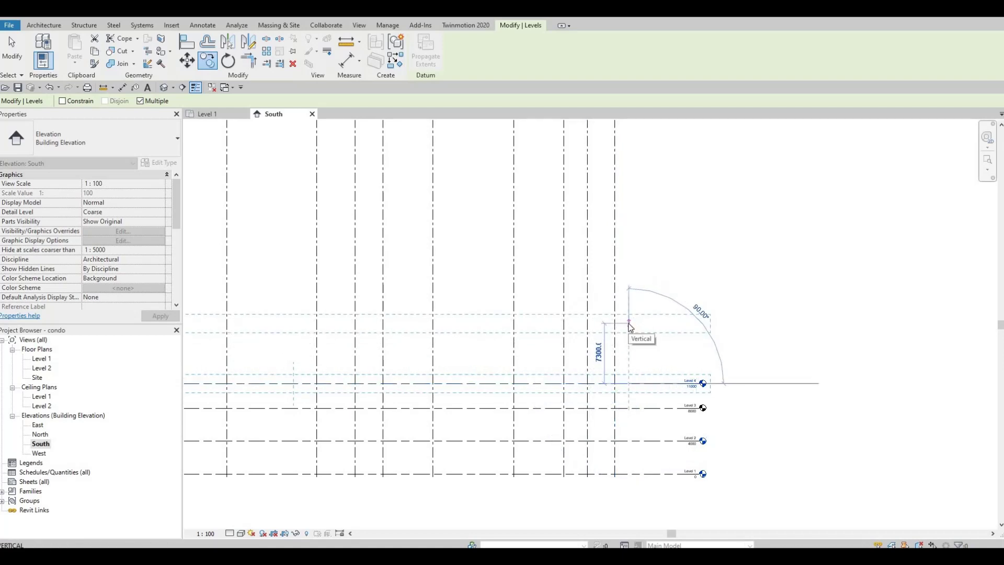
type("3000")
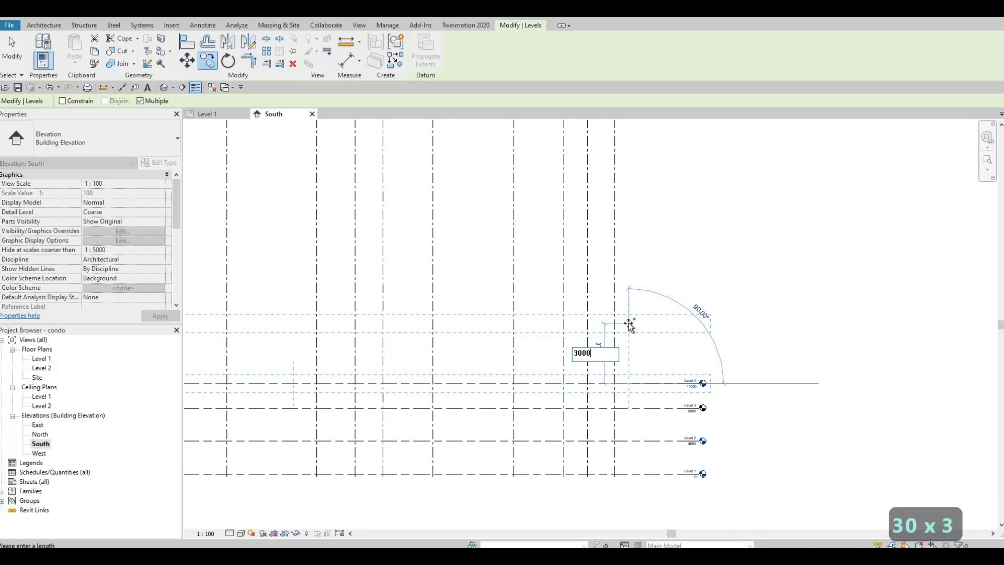
key("Return")
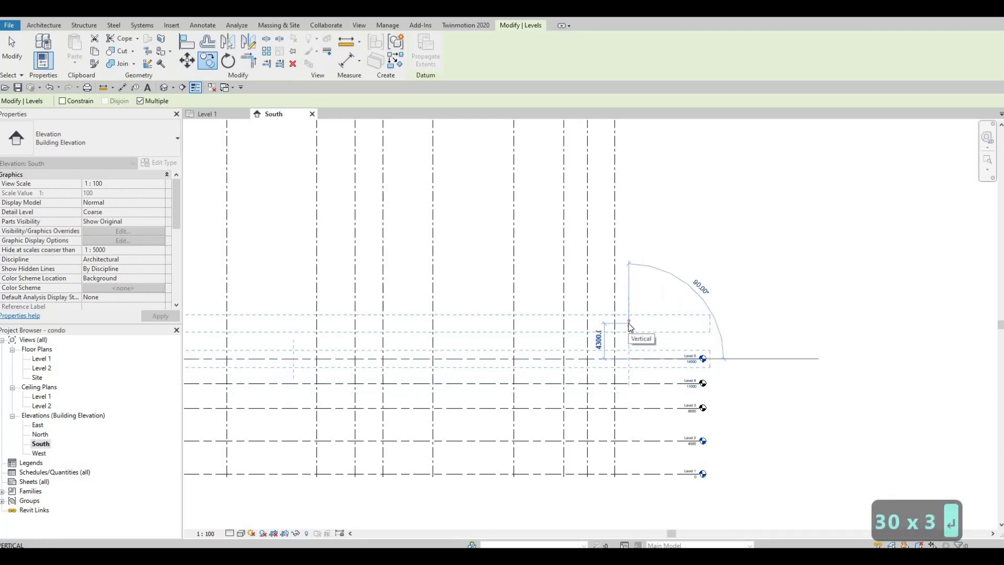
key("Escape")
key("Escape")
key("Escape")
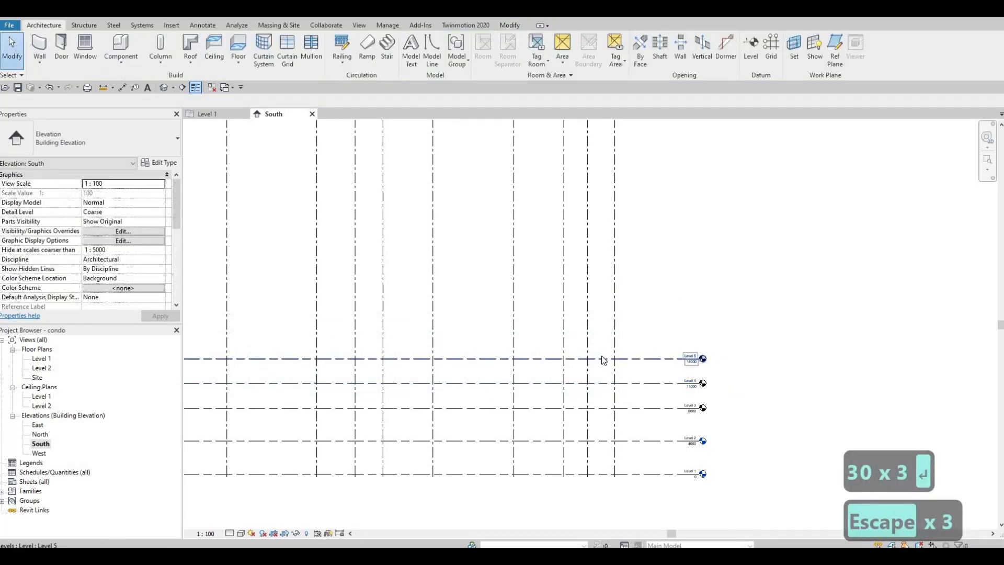
Start the Level tool in Pick Lines mode and set its offset to 3000 for adding levels from existing lines
scroll(601, 325, "up", 2)
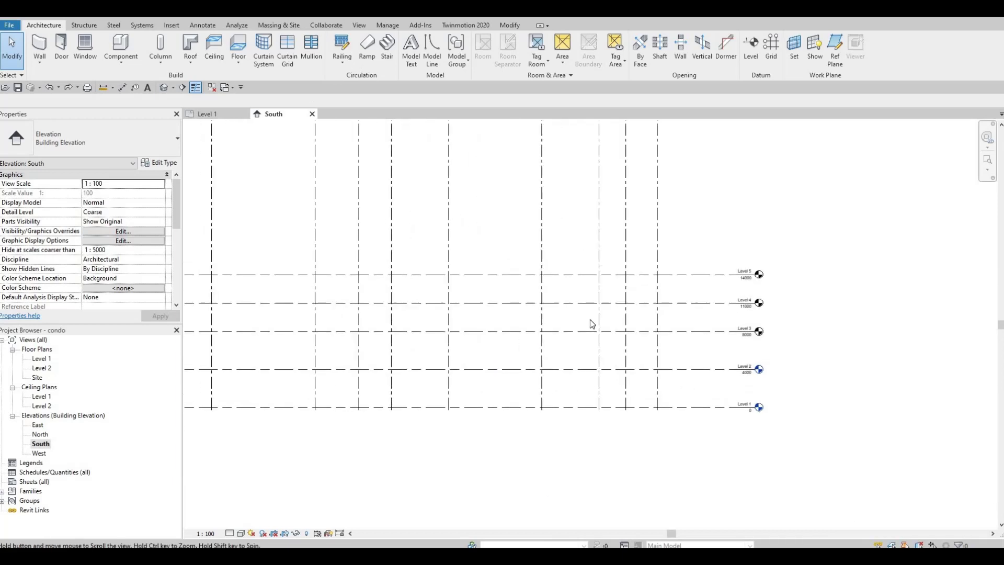
left_click(749, 47)
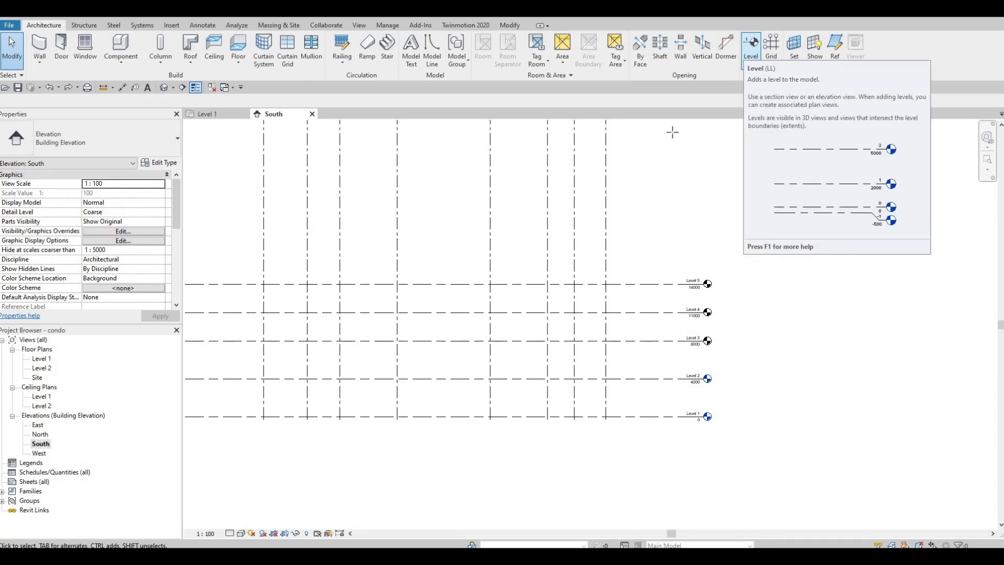
scroll(442, 224, "down", 2)
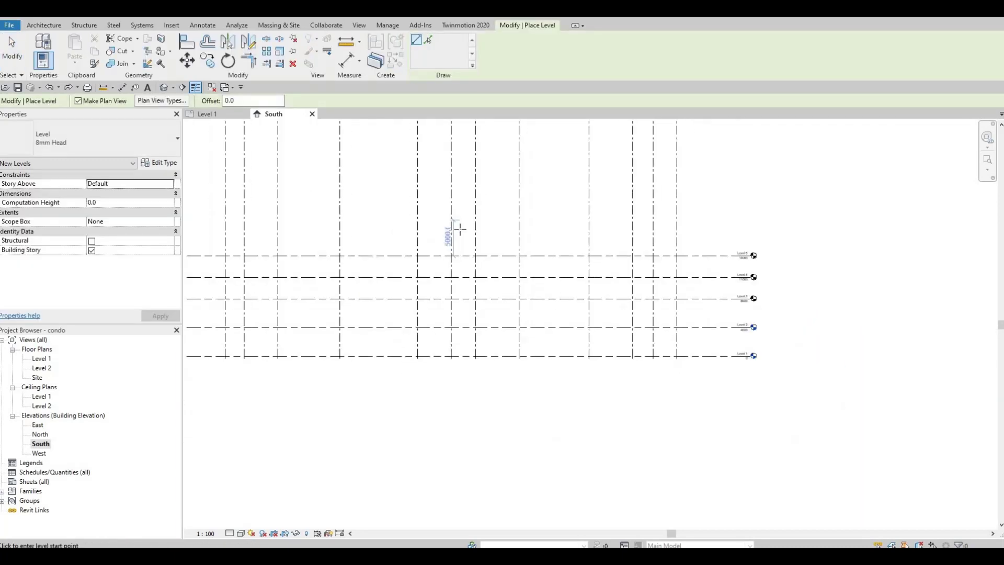
middle_click_drag(445, 230, 446, 279)
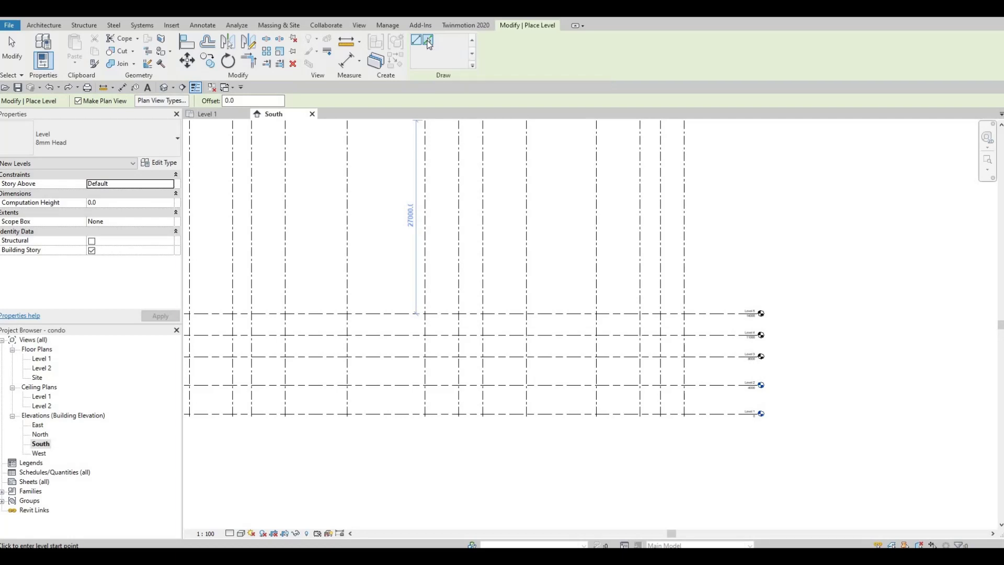
left_click(428, 42)
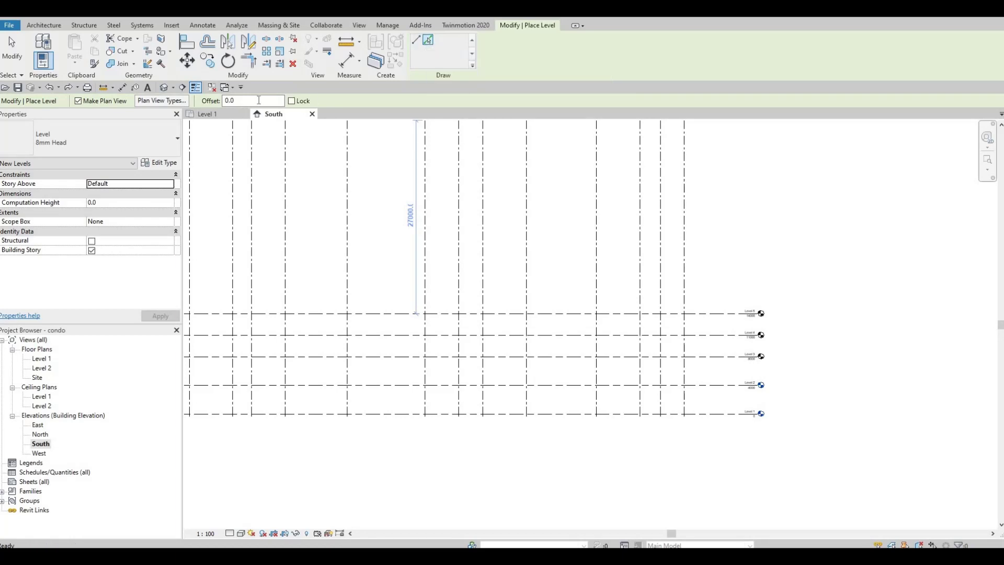
double_click(284, 101)
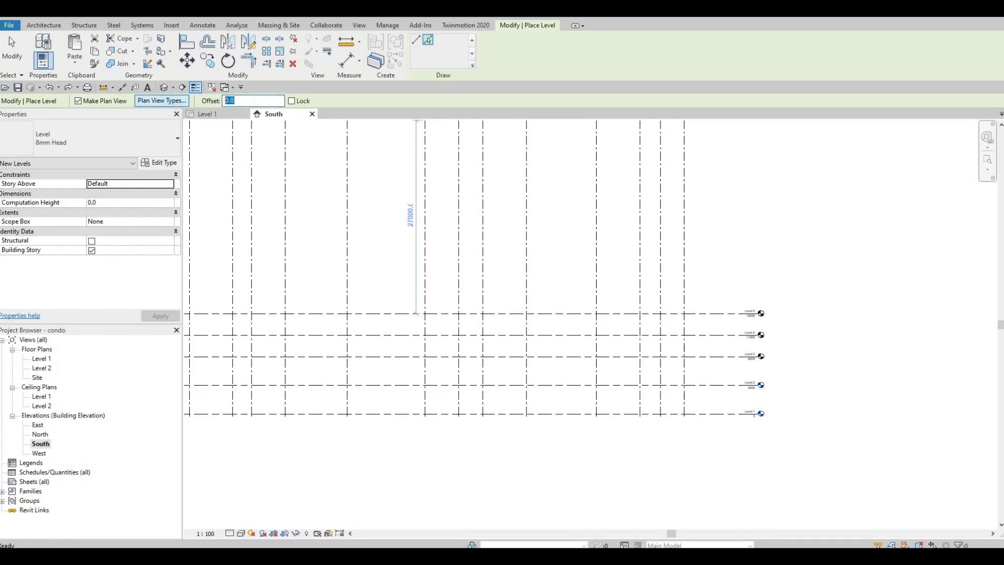
type("3000")
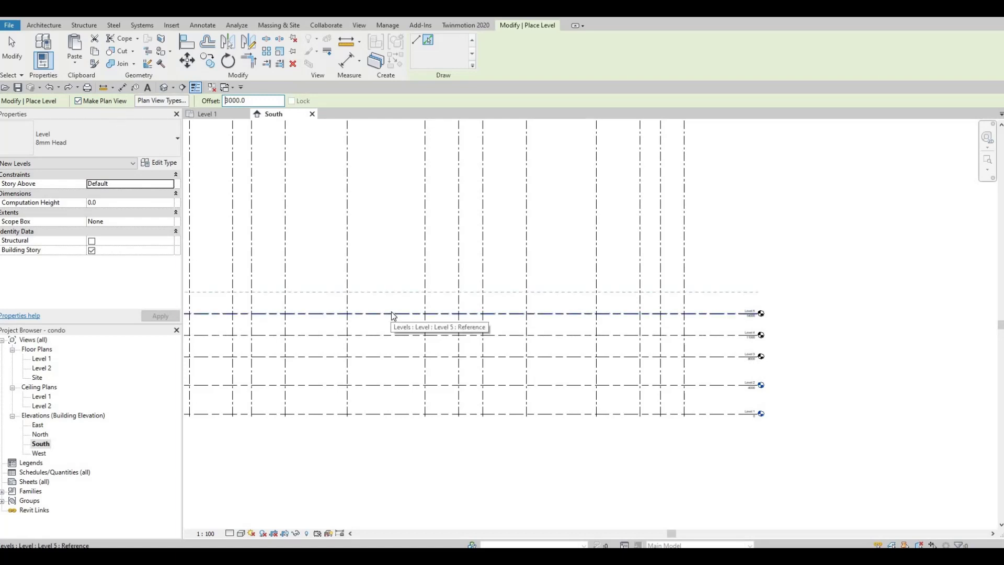
scroll(391, 311, "up", 4)
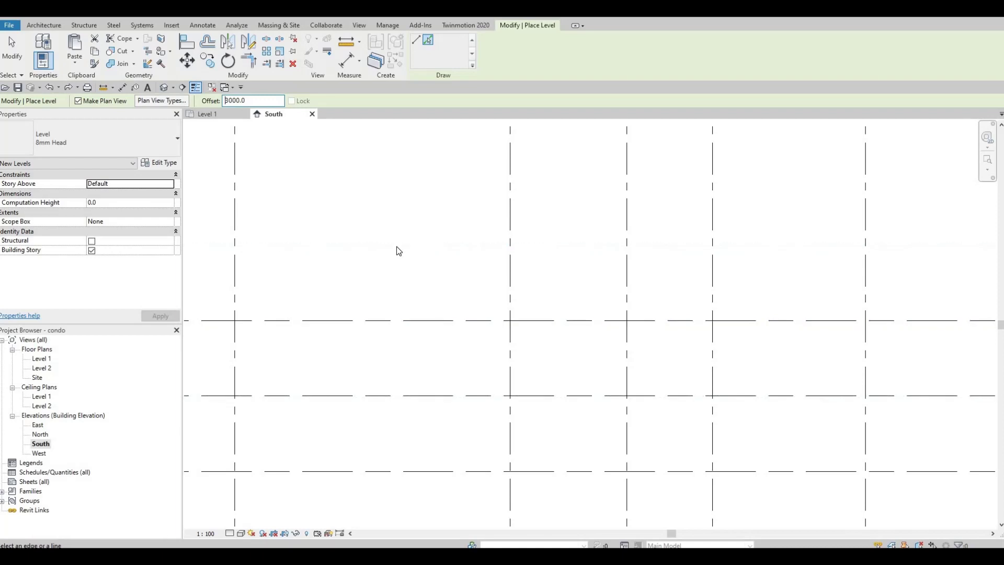
scroll(397, 247, "down", 4)
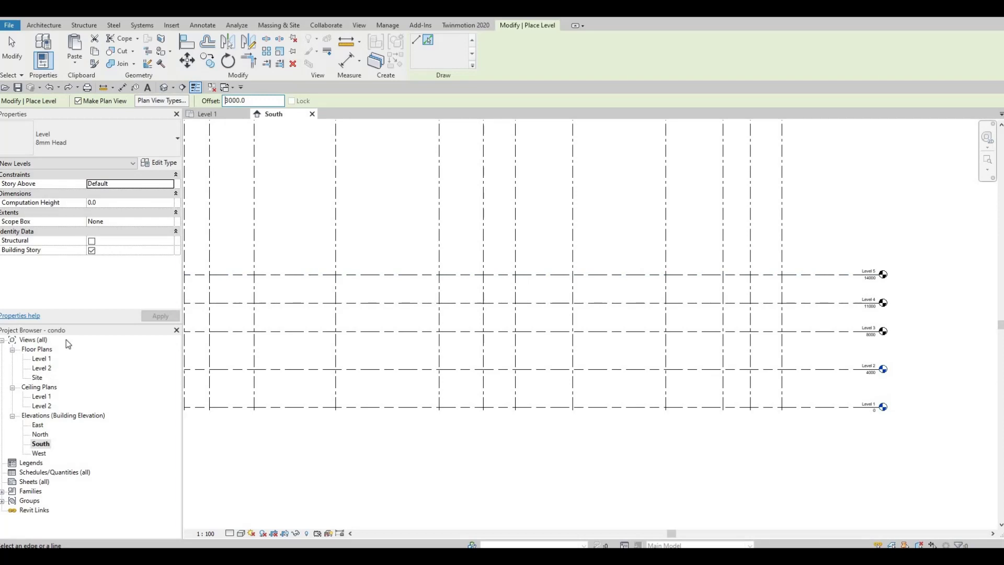
Create new floor plan views for Level 3, Level 4 and Level 5
left_click(359, 26)
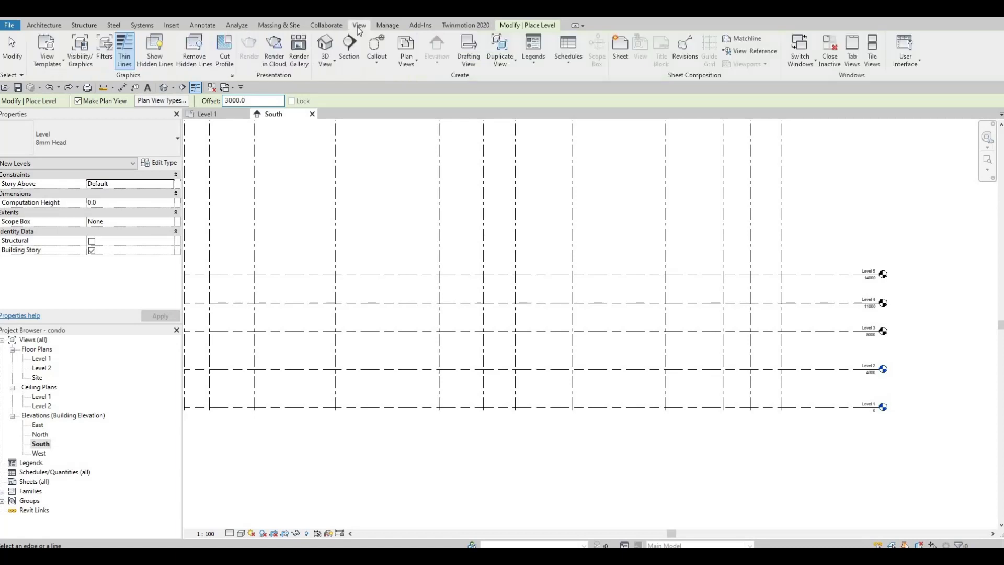
left_click(408, 64)
left_click(425, 82)
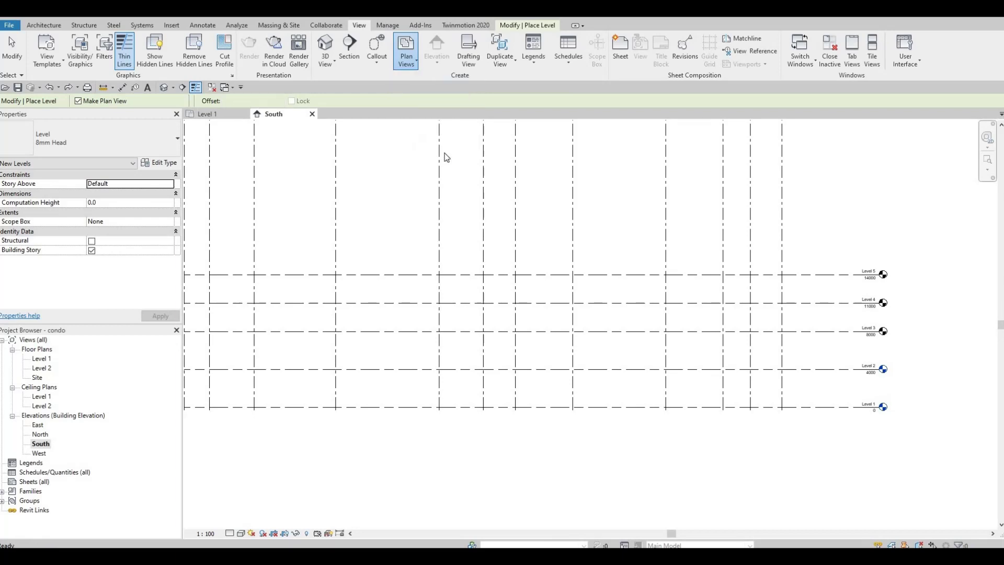
left_click(586, 193)
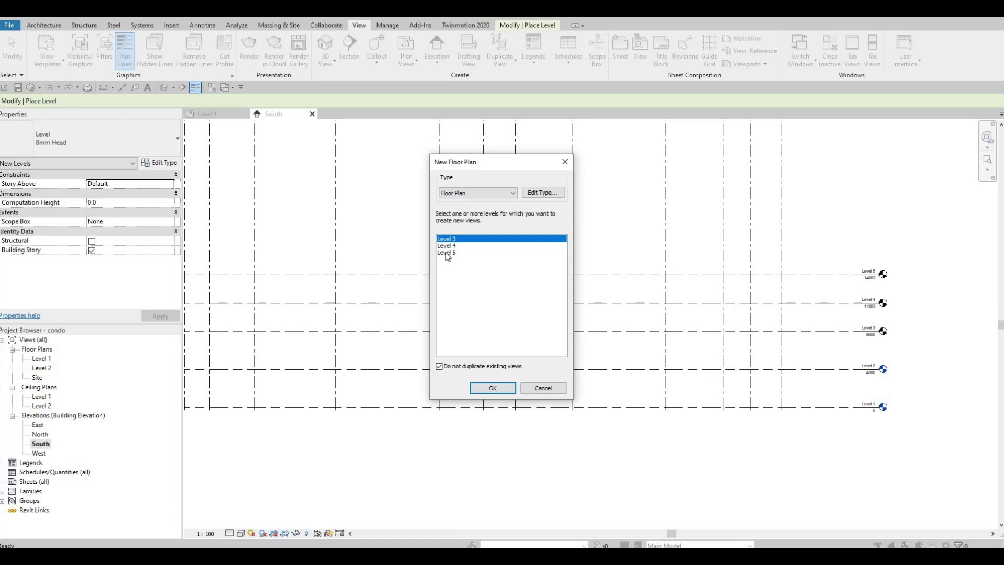
left_click(448, 252, "shift")
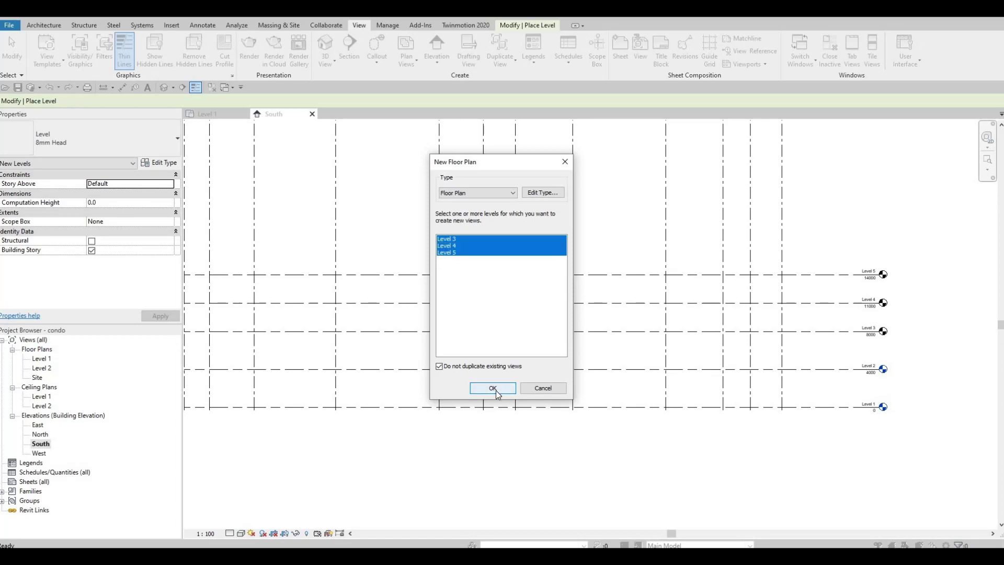
left_click(493, 388)
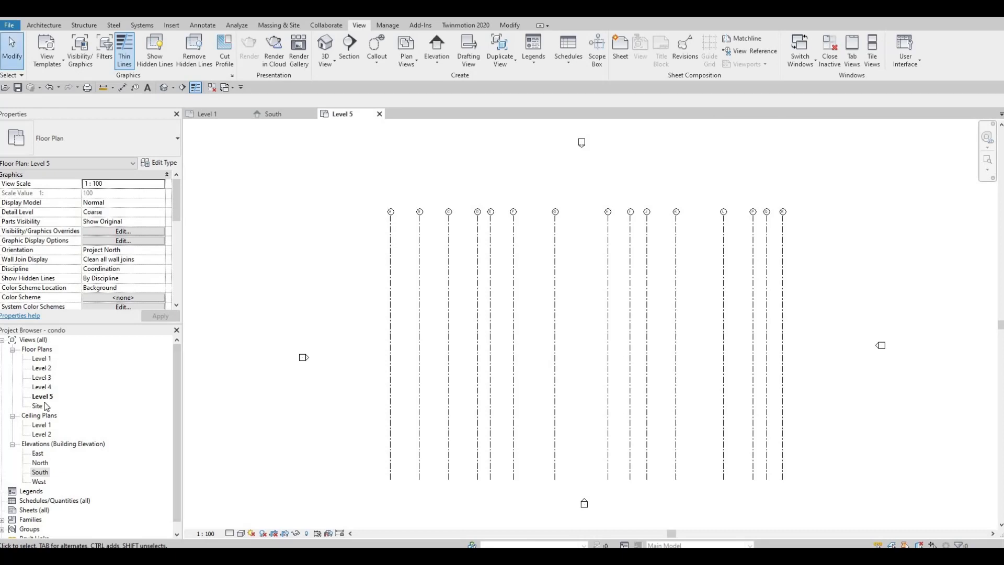
In the South elevation, add a level 3000 above Level 5 using the Level tool's Pick Lines mode with plan view creation enabled
double_click(39, 472)
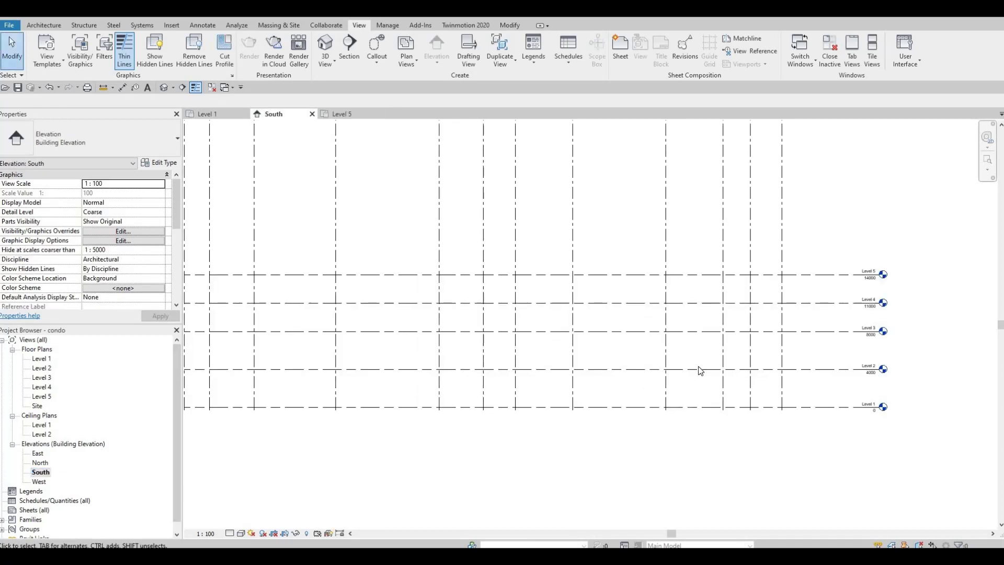
scroll(699, 370, "up", 2)
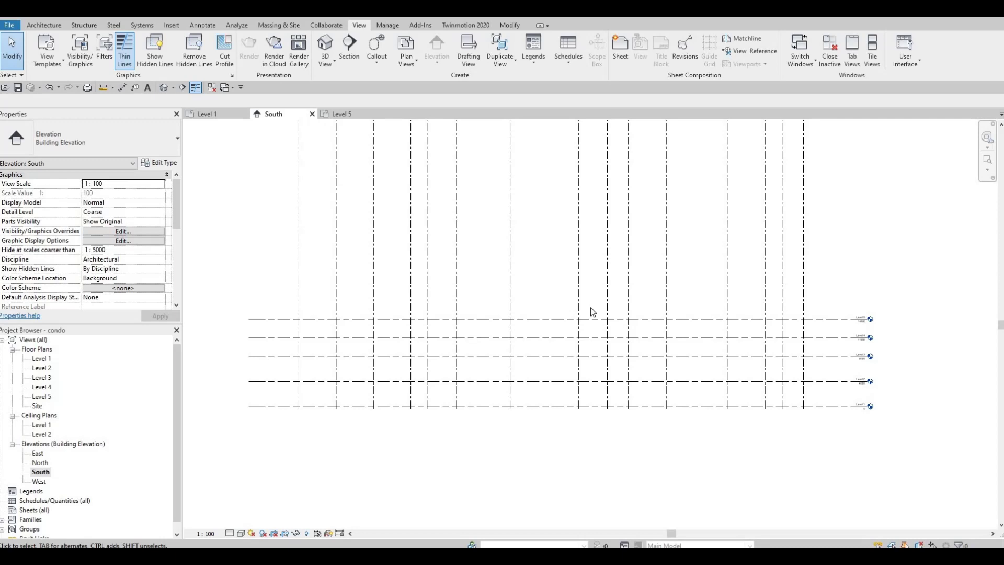
left_click(46, 25)
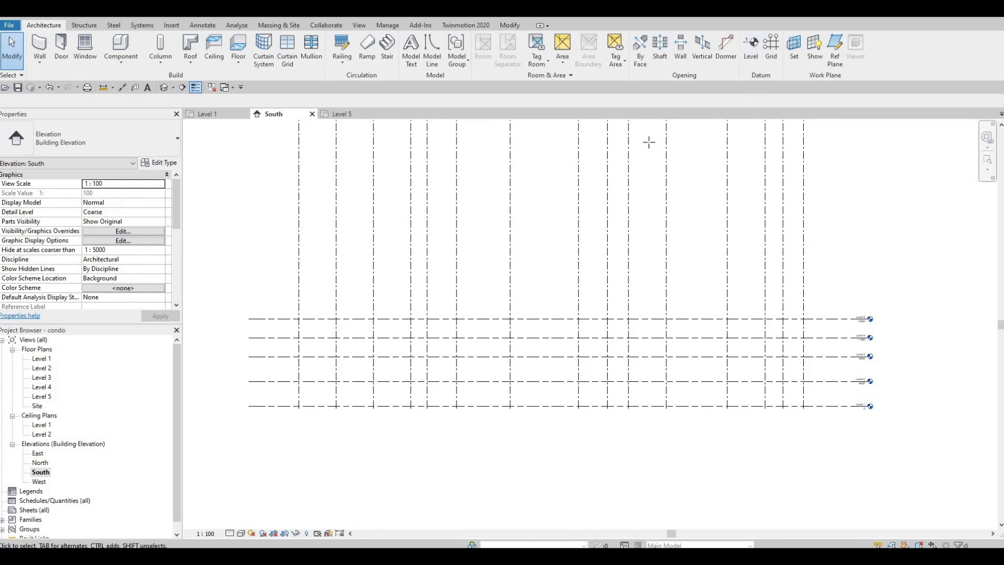
key("l")
key("l")
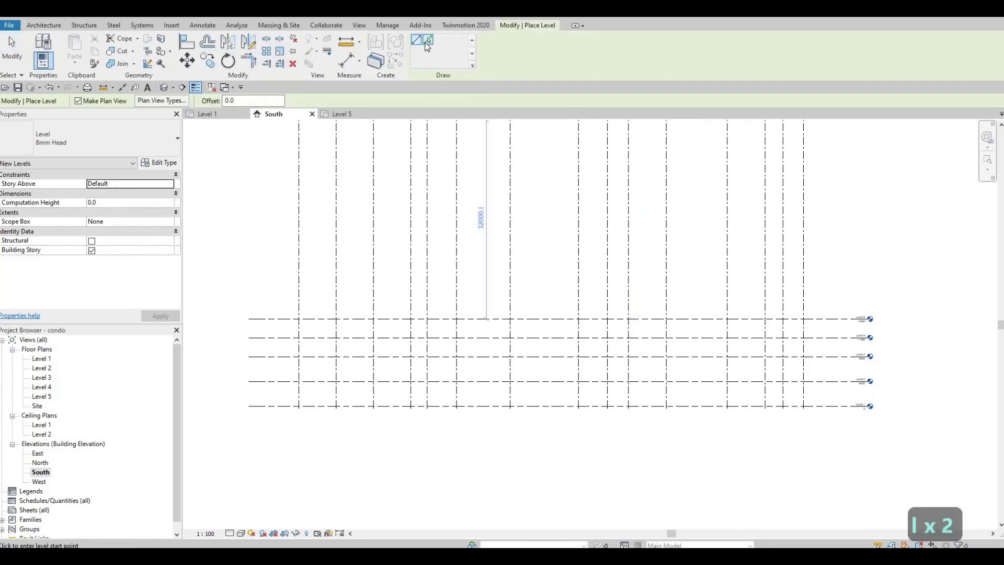
left_click(428, 44)
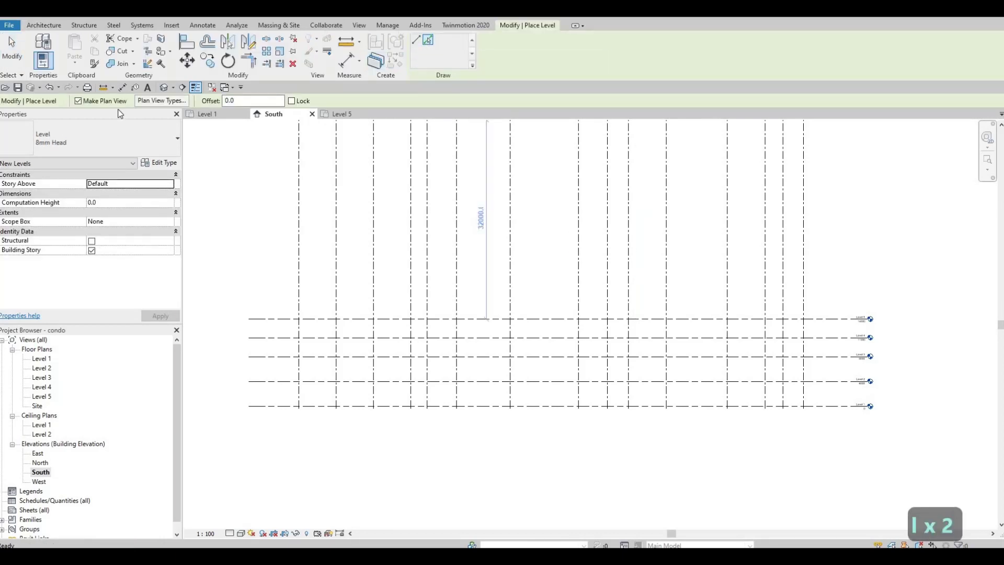
left_click(246, 100)
type("3000")
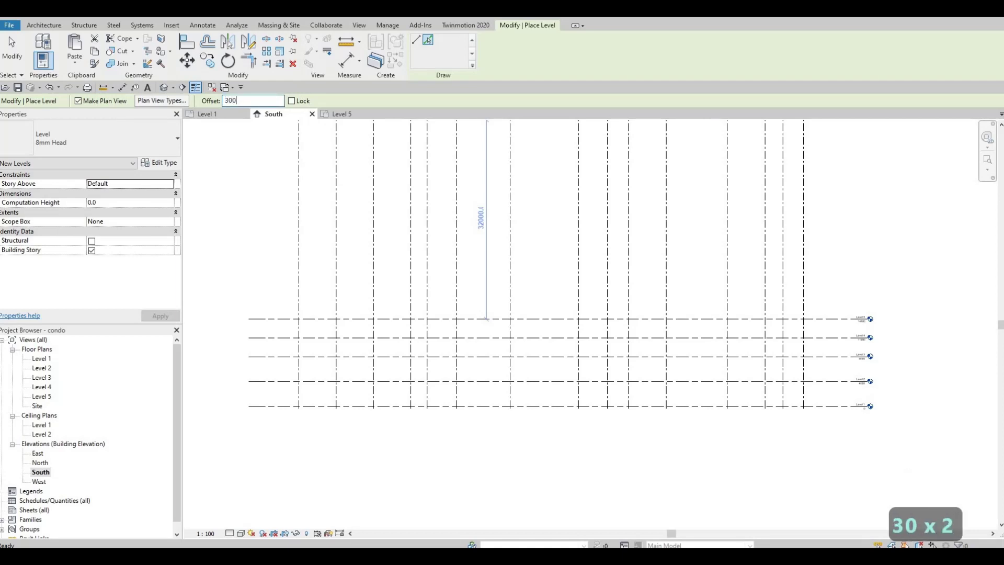
scroll(621, 316, "up", 3)
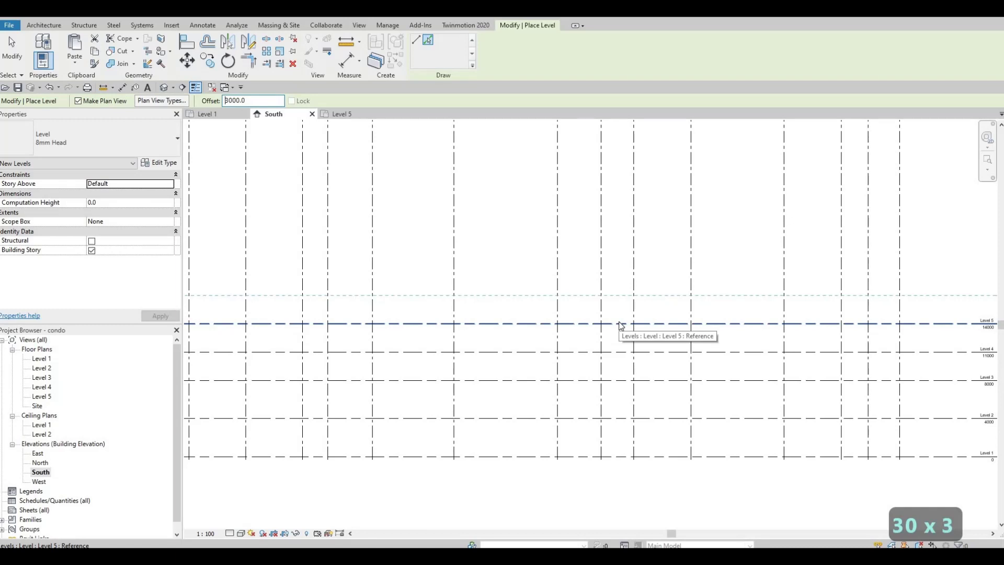
left_click(620, 325)
middle_click_drag(928, 317, 737, 302)
scroll(696, 314, "up", 3)
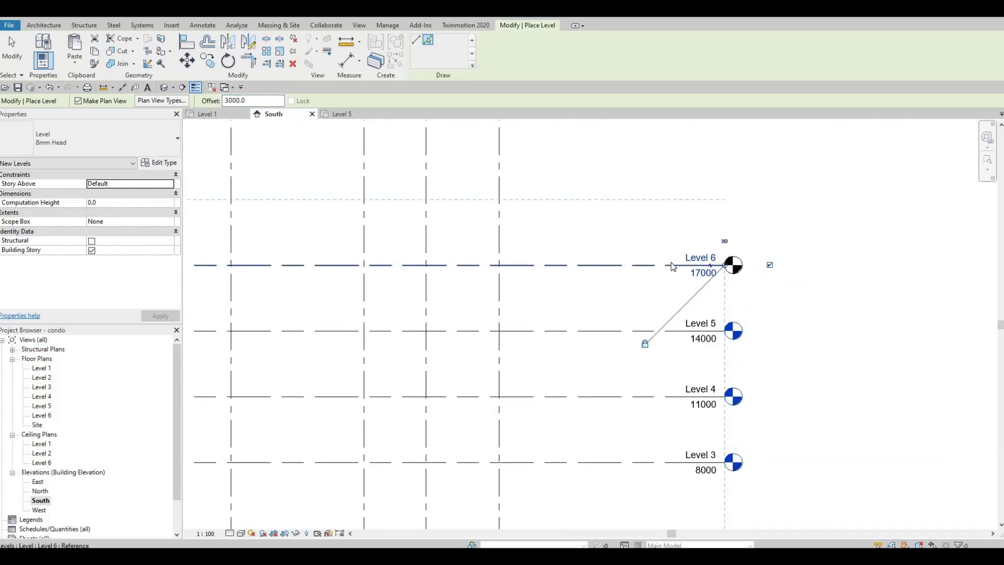
Add eight more levels at 3000 spacing above Level 6, from elevation 20000 up to 41000, picking the topmost level each time
scroll(330, 189, "down", 2)
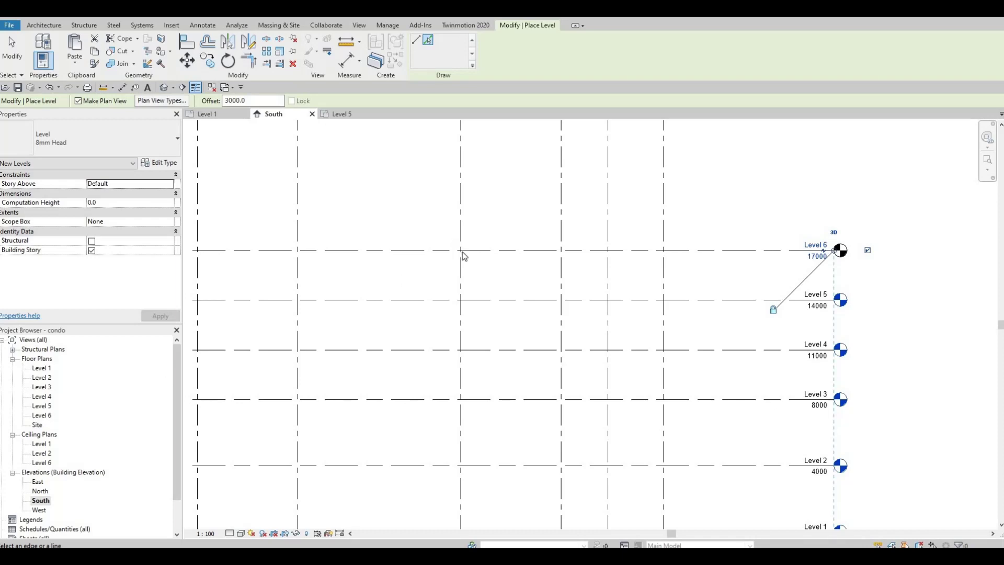
left_click(493, 246)
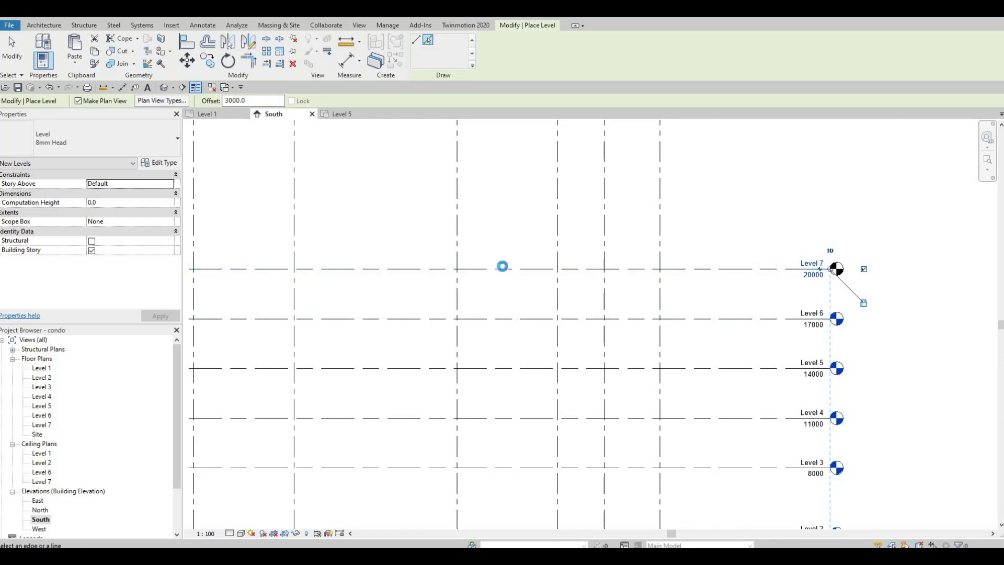
left_click(505, 266)
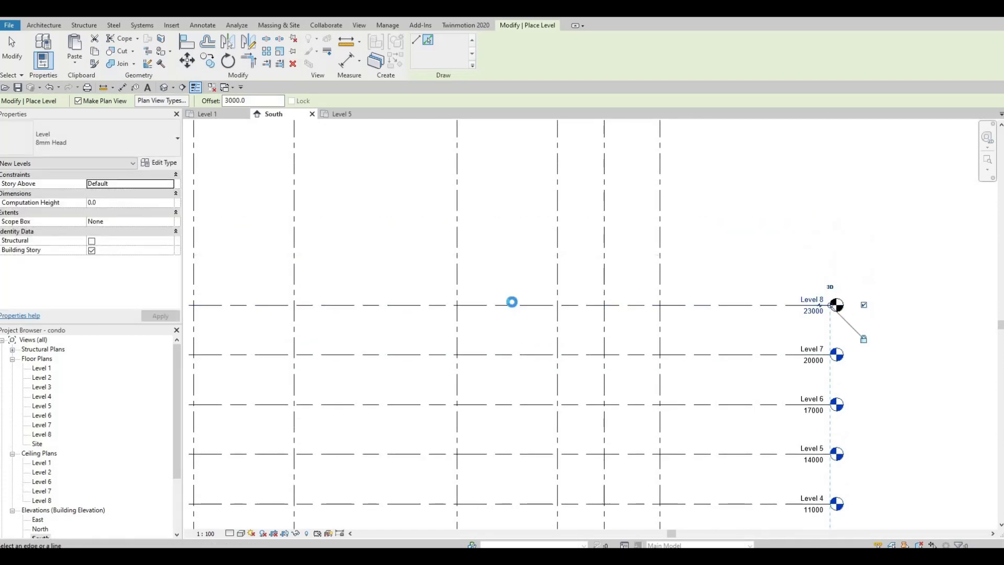
left_click(517, 259)
left_click(518, 243)
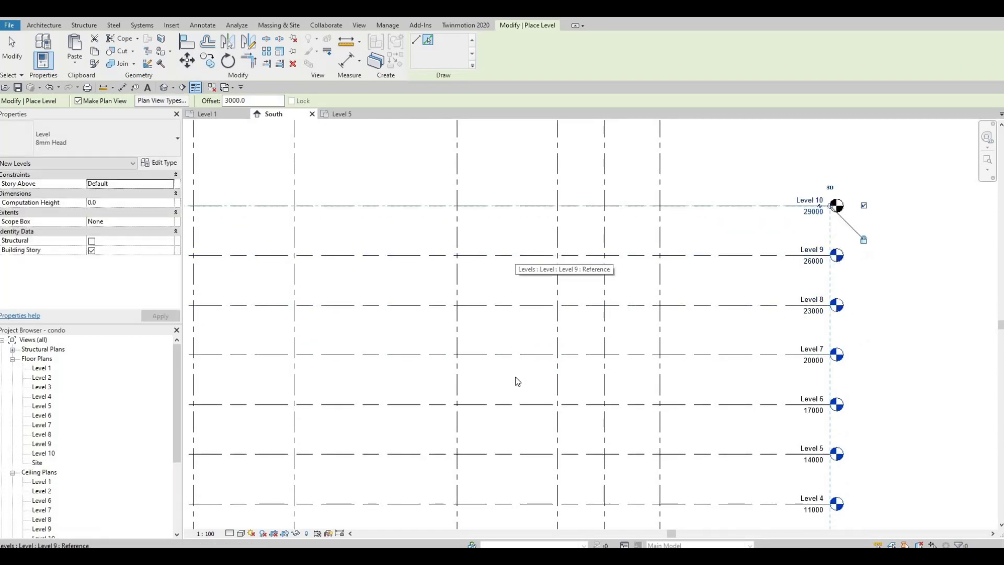
left_click(517, 311)
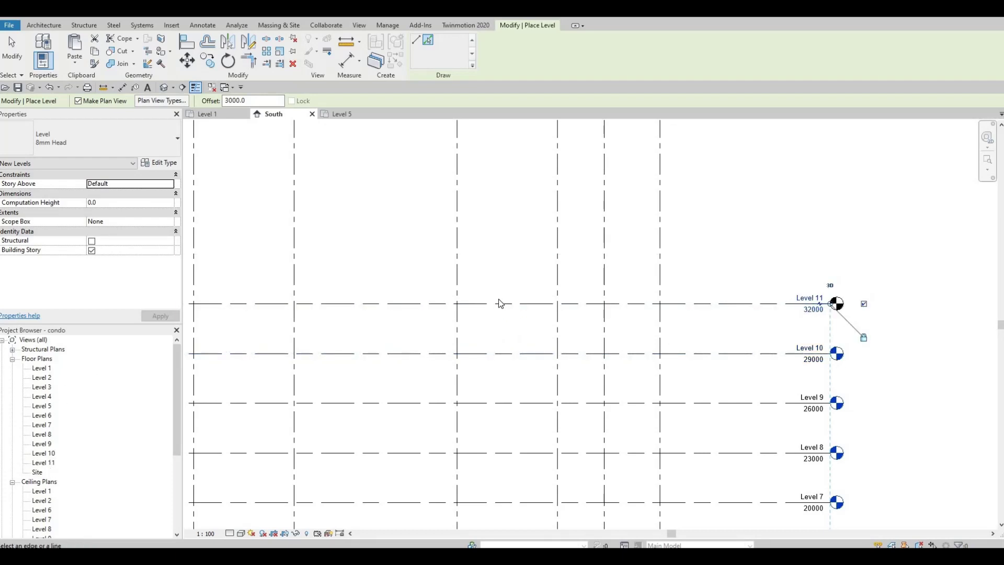
left_click(511, 259)
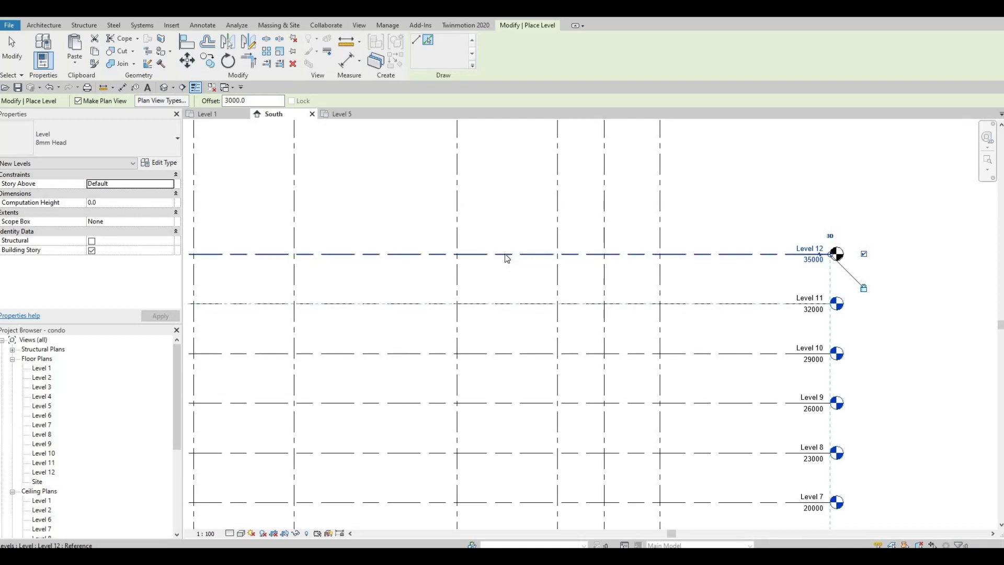
left_click(360, 124)
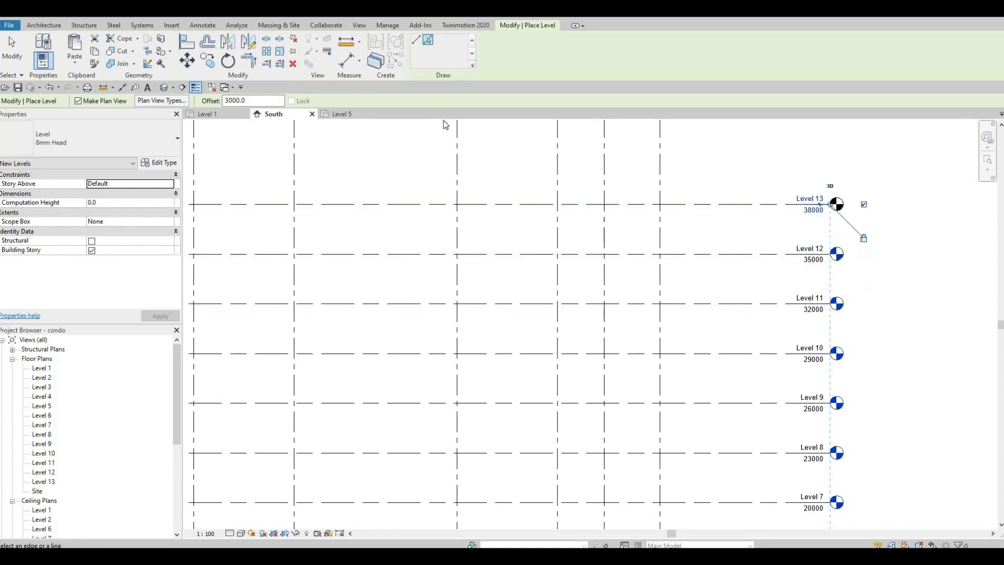
left_click(498, 205)
Continue adding five levels at 3000 spacing above Level 14, from elevation 44000 up to 56000
scroll(492, 260, "up", 3, "ctrl")
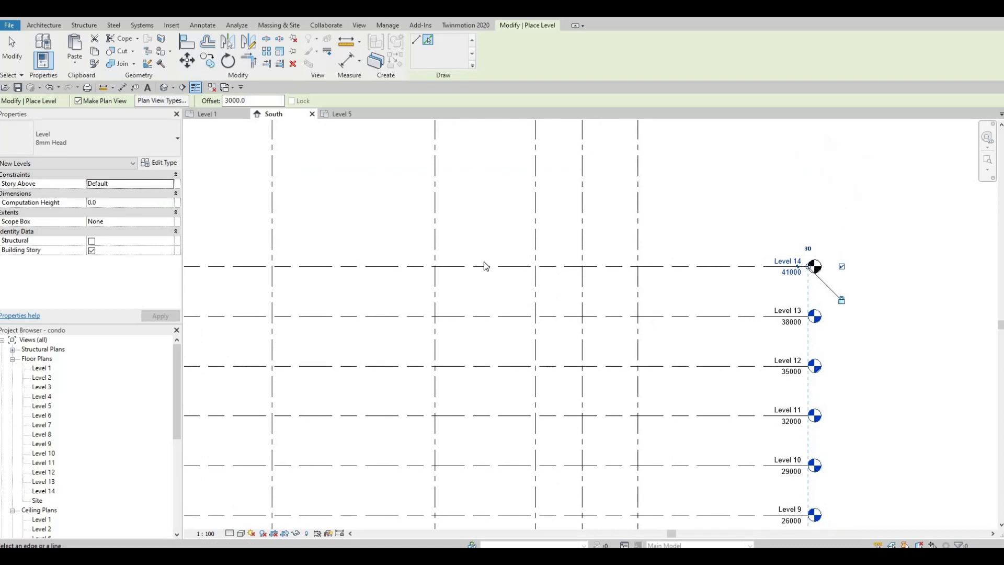
left_click(482, 222)
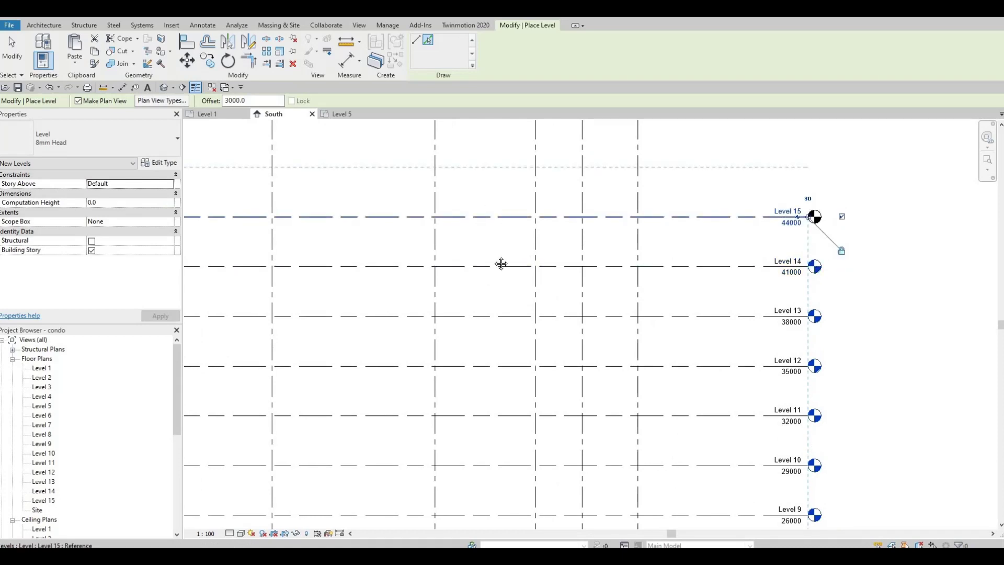
left_click(502, 264)
scroll(502, 245, "up", 3, "ctrl")
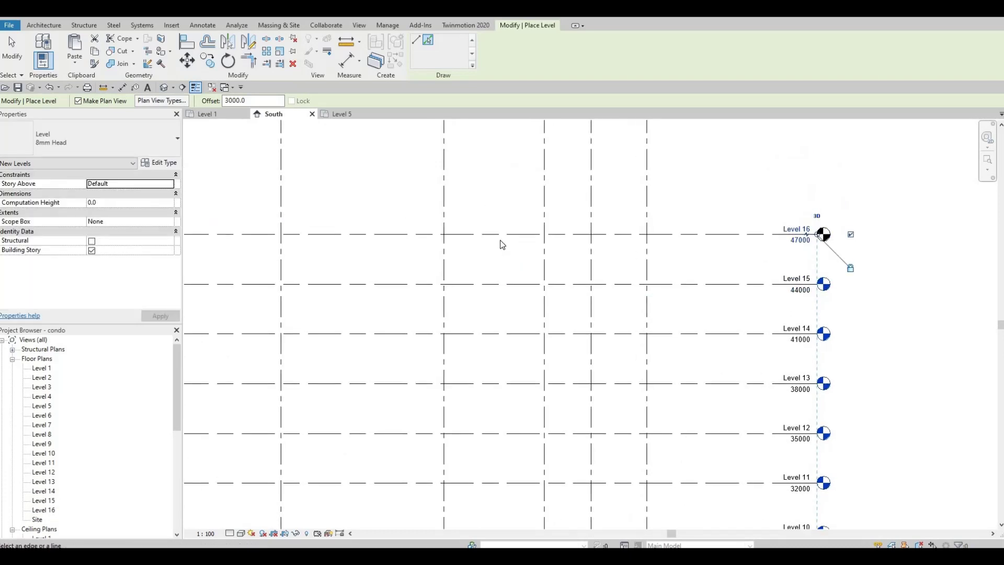
left_click(471, 184)
scroll(504, 309, "up", 3, "ctrl")
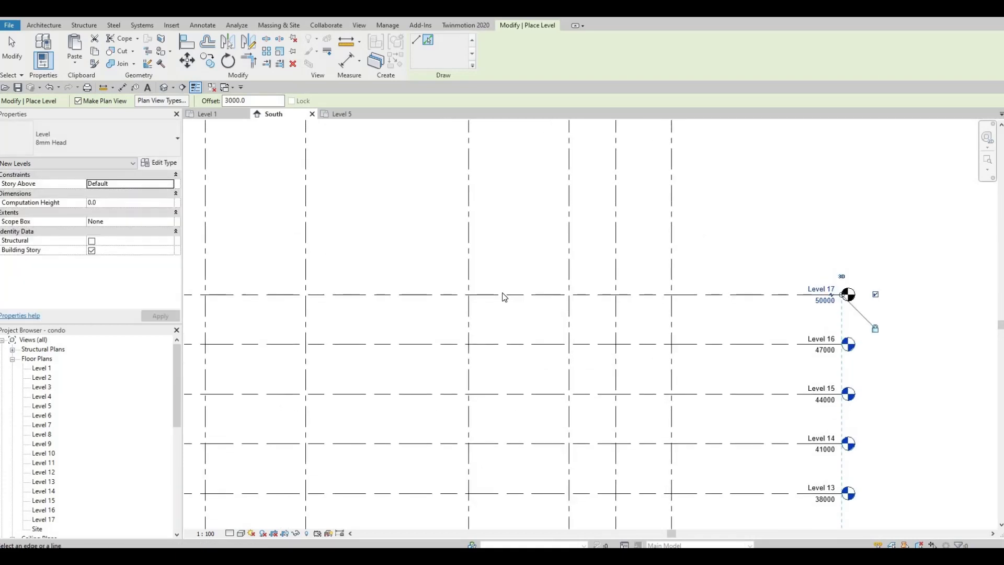
left_click(482, 144)
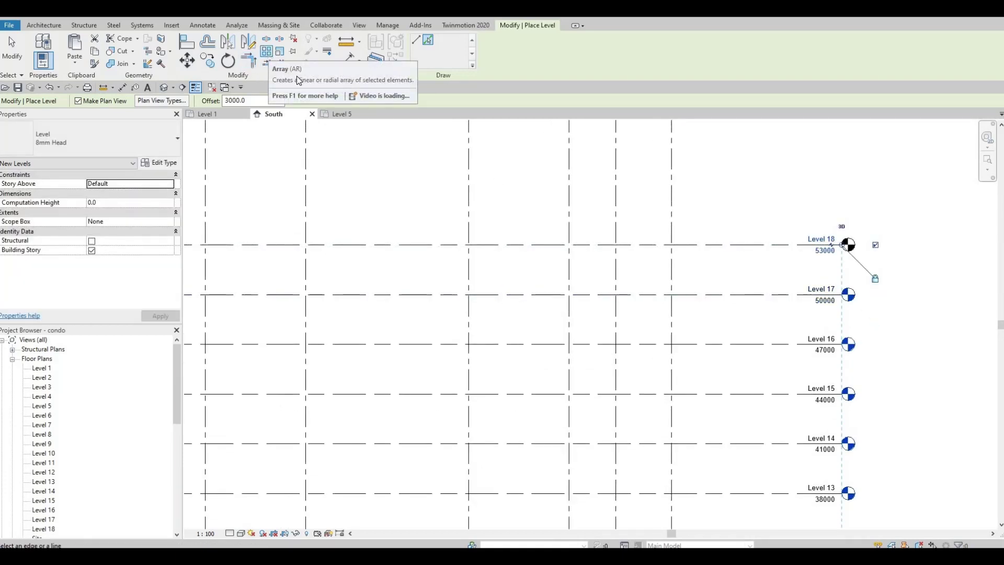
left_click(503, 241)
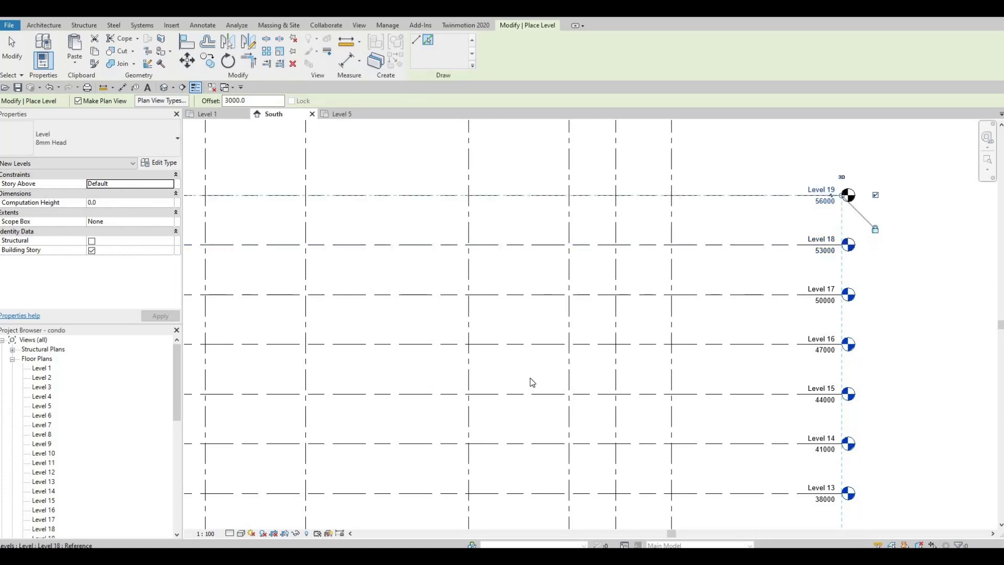
Add six further levels at 3000 spacing above Level 19, from elevation 59000 up to 74000
mouse_move(539, 319)
middle_mouse_down()
mouse_move(547, 345)
mouse_move(540, 336)
middle_mouse_up()
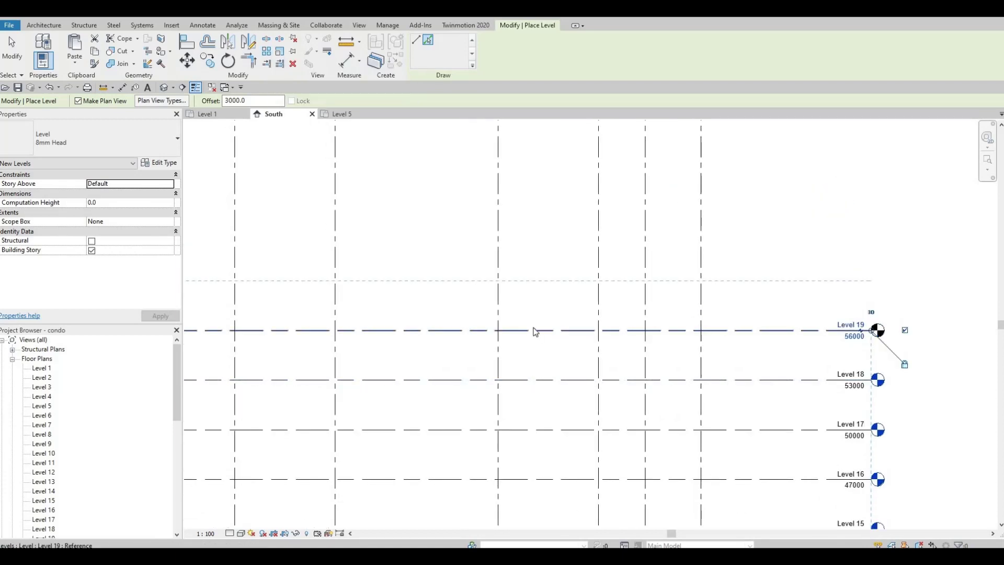
left_click(524, 287)
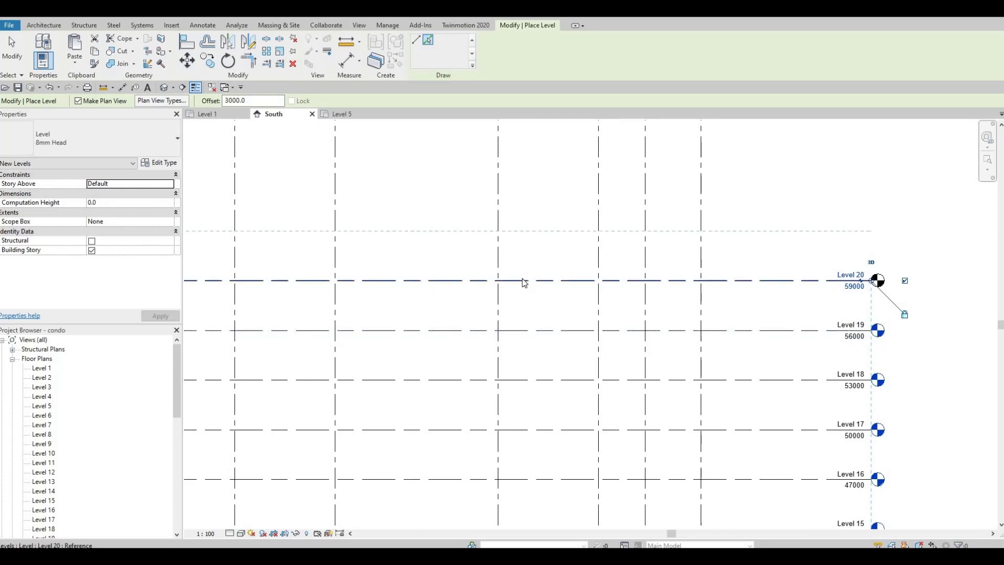
left_click(544, 292)
left_click(506, 241)
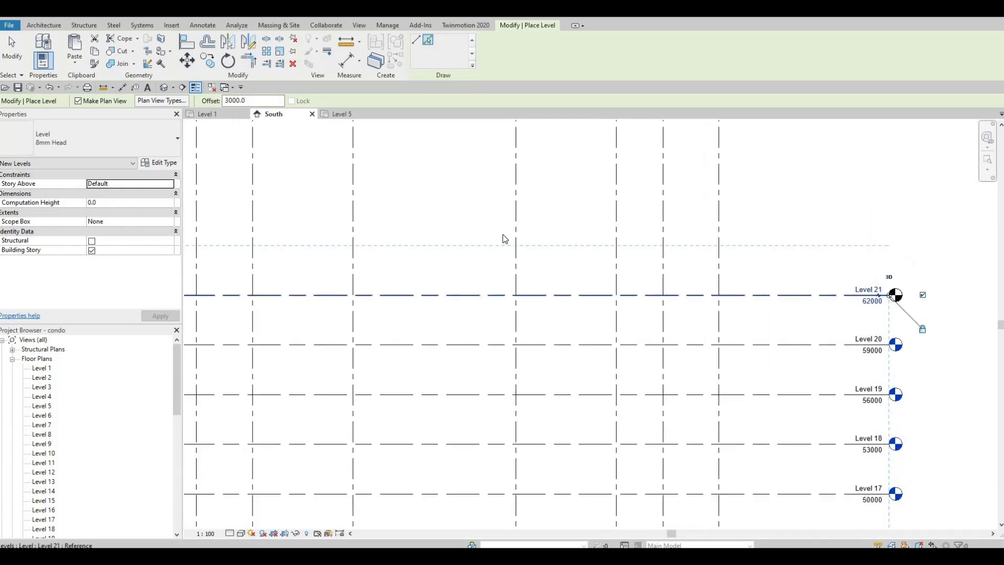
middle_click_drag(506, 240, 567, 322)
scroll(567, 323, "down", 1)
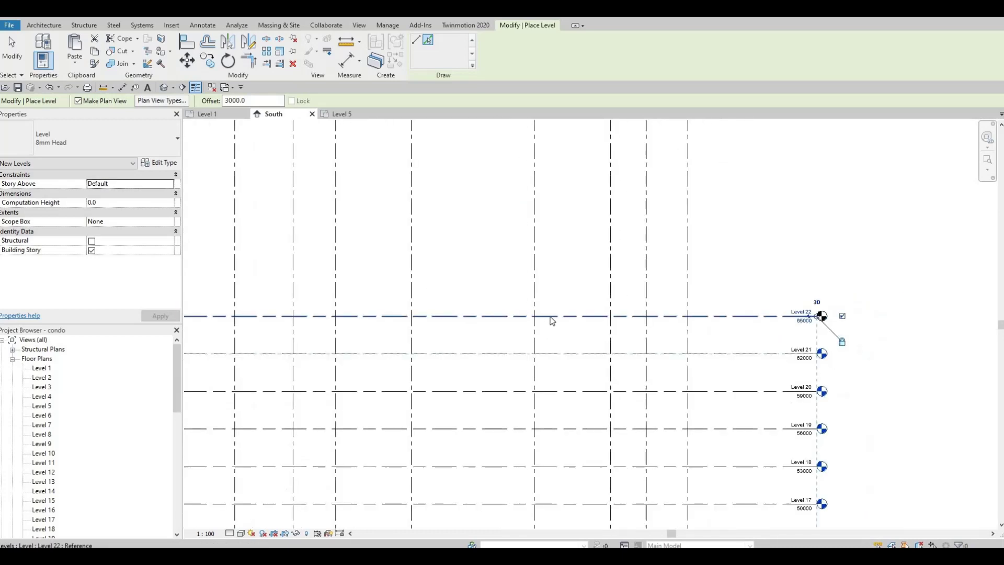
left_click(556, 317)
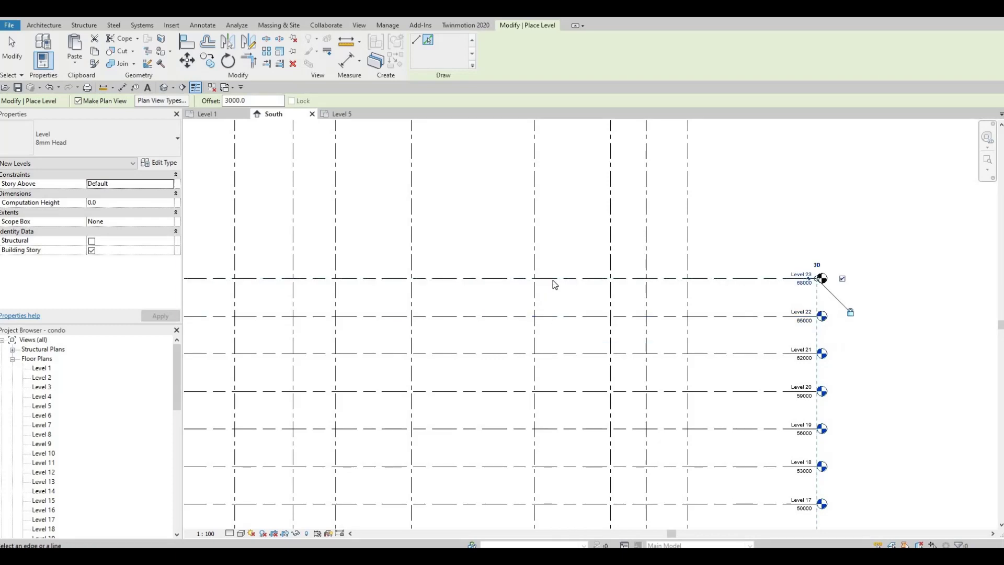
left_click(556, 279)
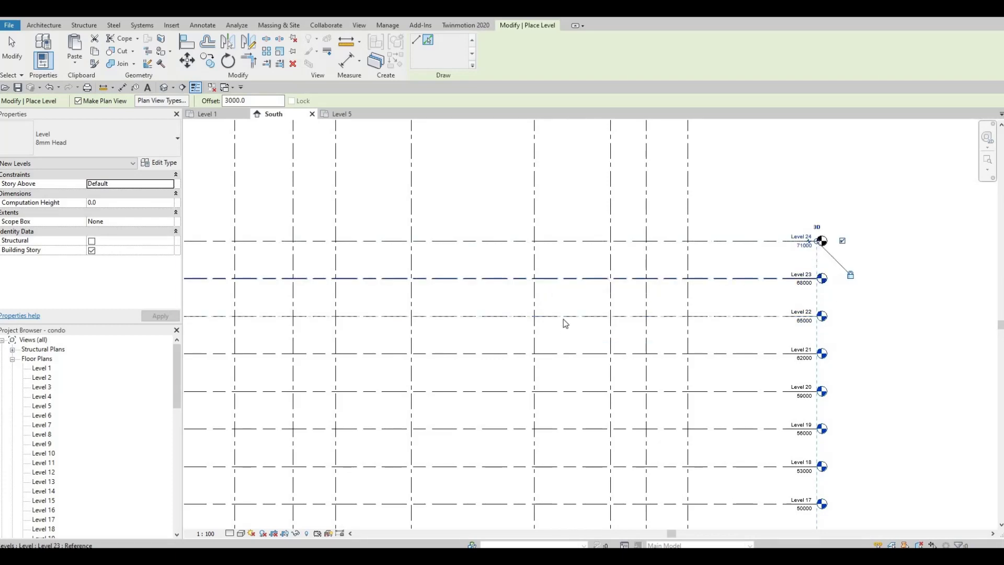
middle_click_drag(564, 283, 563, 318)
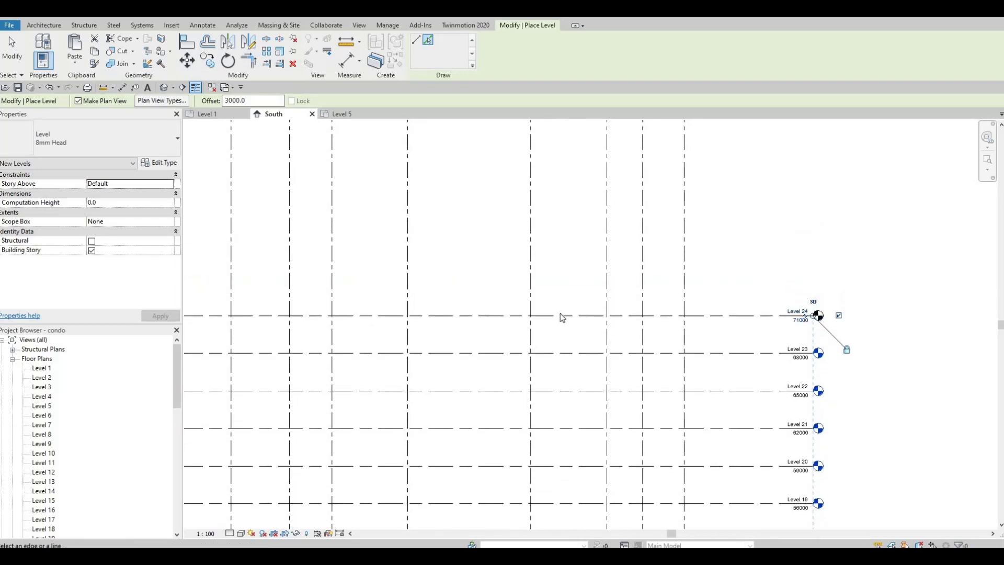
left_click(643, 285)
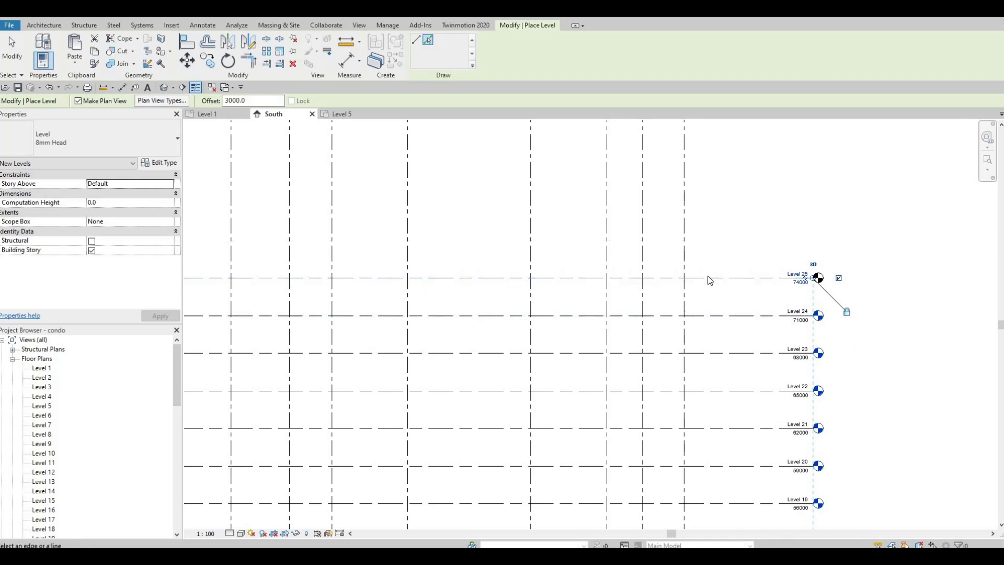
scroll(639, 323, "down", 3)
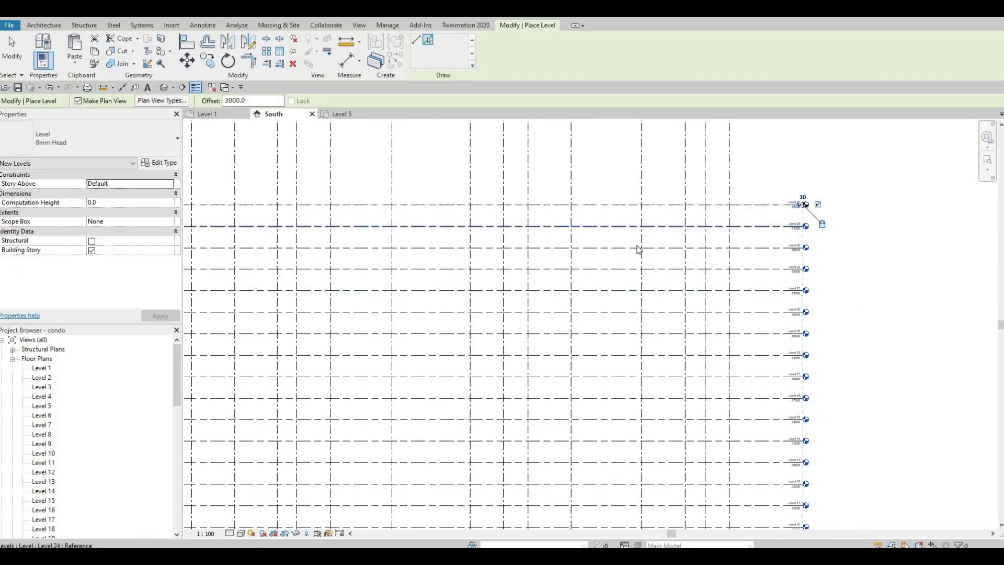
Add three levels at 3000 spacing above Level 25 in the South elevation, at elevations 77000, 80000 and 83000
scroll(632, 286, "up", 3, "ctrl")
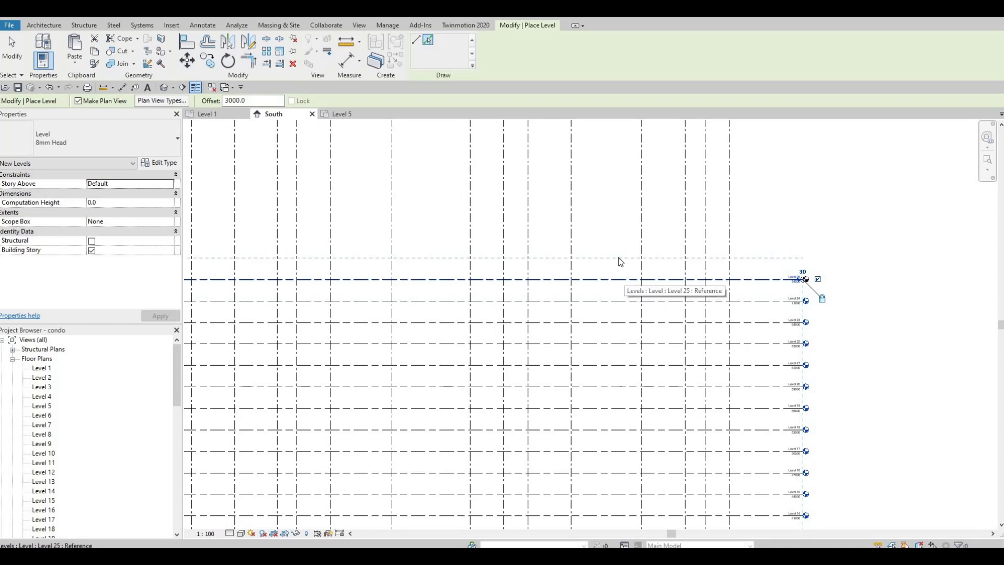
left_click(620, 262)
left_click(615, 241)
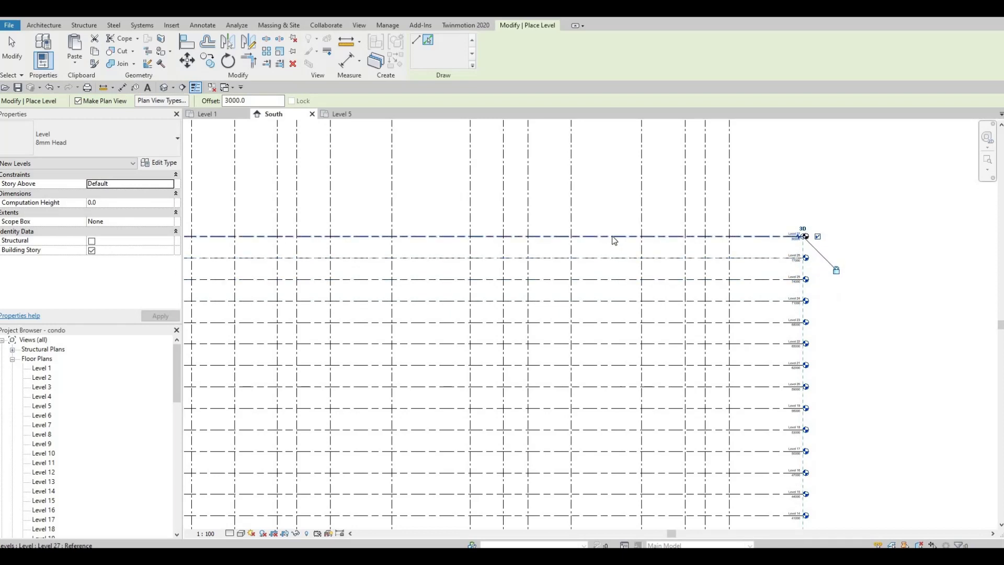
left_click(585, 212)
scroll(623, 316, "up", 3, "ctrl")
scroll(626, 335, "up", 2)
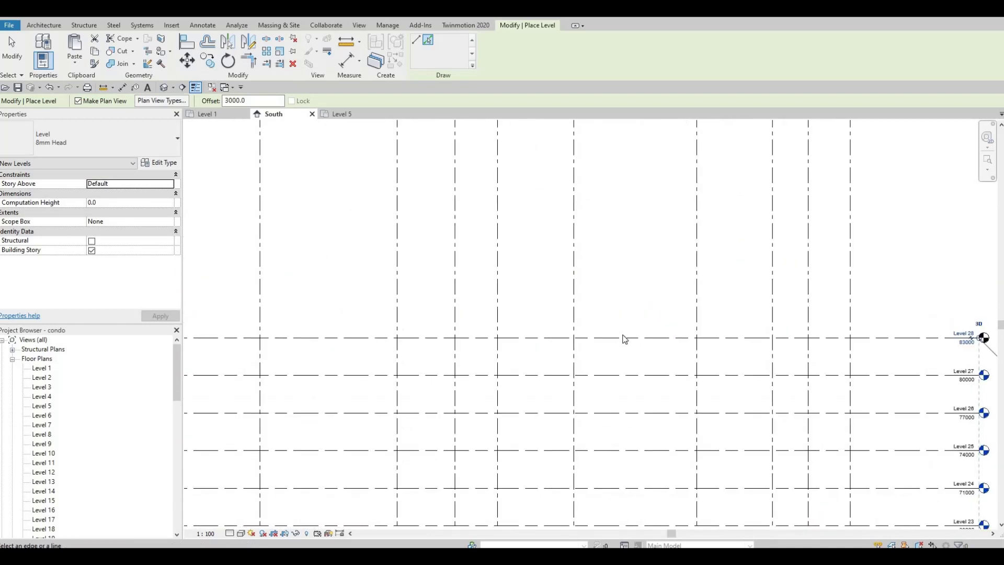
Continue with five more levels at 3000 spacing above Level 28, from elevation 86000 up to 98000
left_click(628, 302)
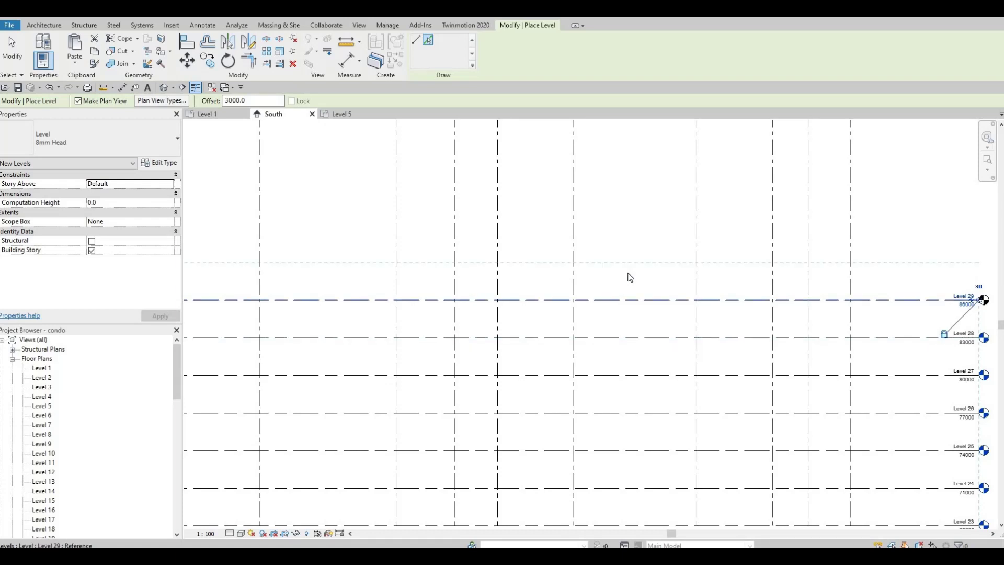
left_click(626, 268)
left_click(626, 266)
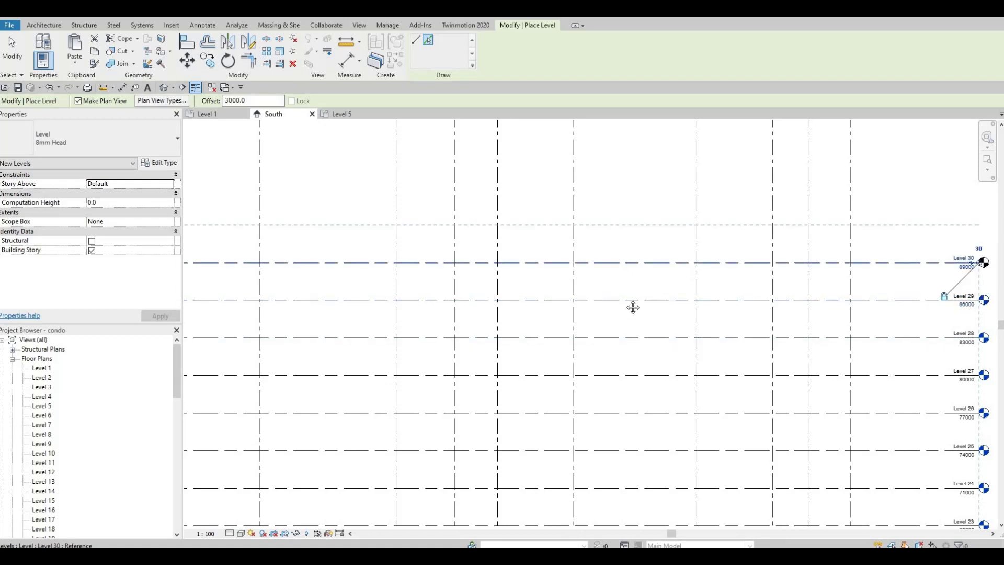
scroll(623, 348, "up", 3)
scroll(633, 305, "down", 2)
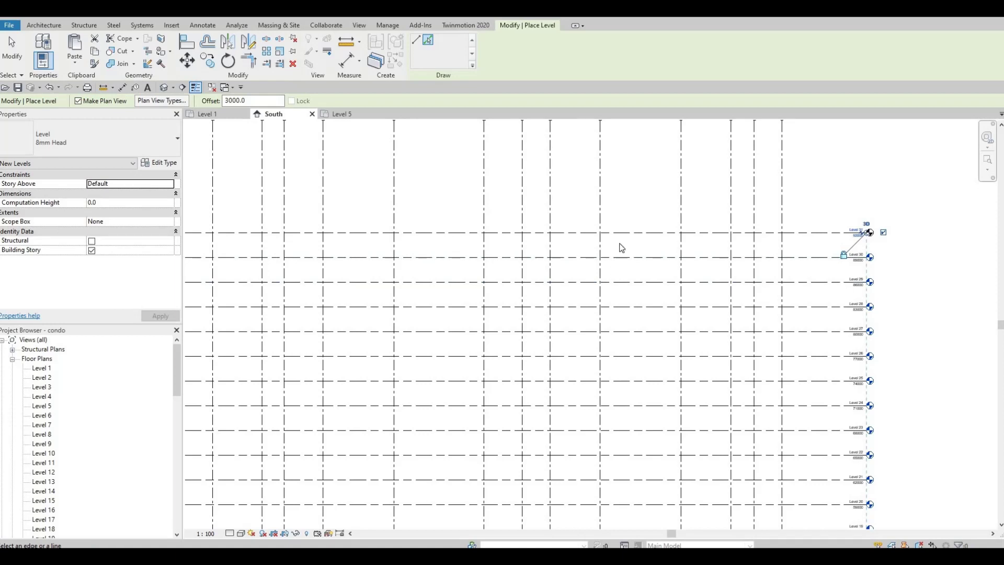
left_click(628, 210)
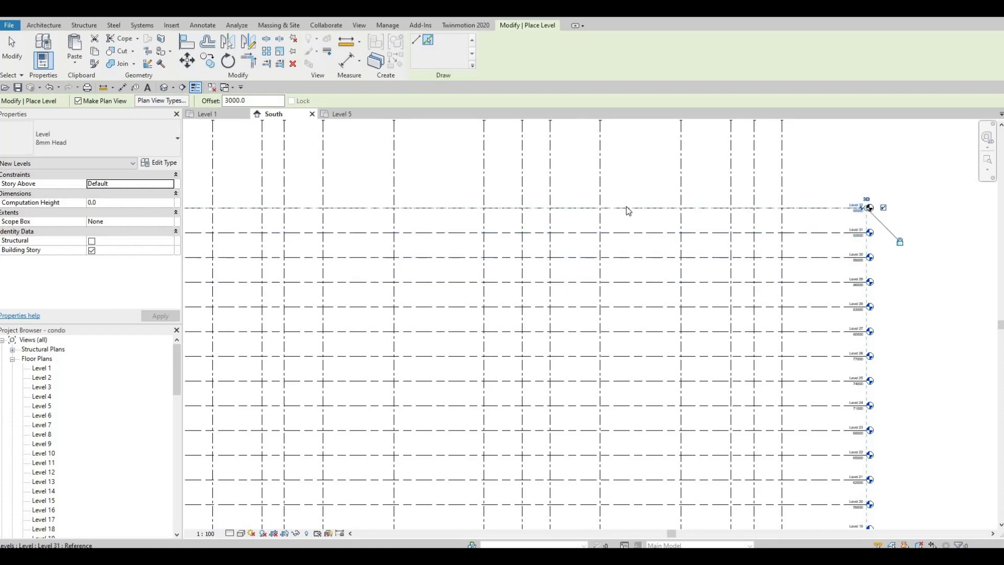
left_click(833, 197)
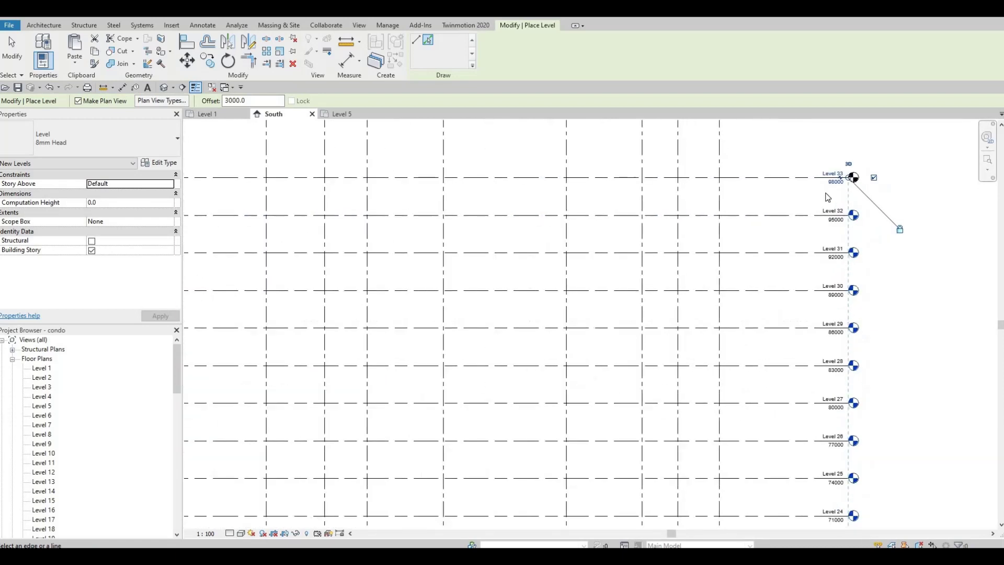
Add the last two levels above Level 33, at elevations 101000 and 104000
scroll(825, 196, "up", 5)
scroll(548, 268, "down", 3)
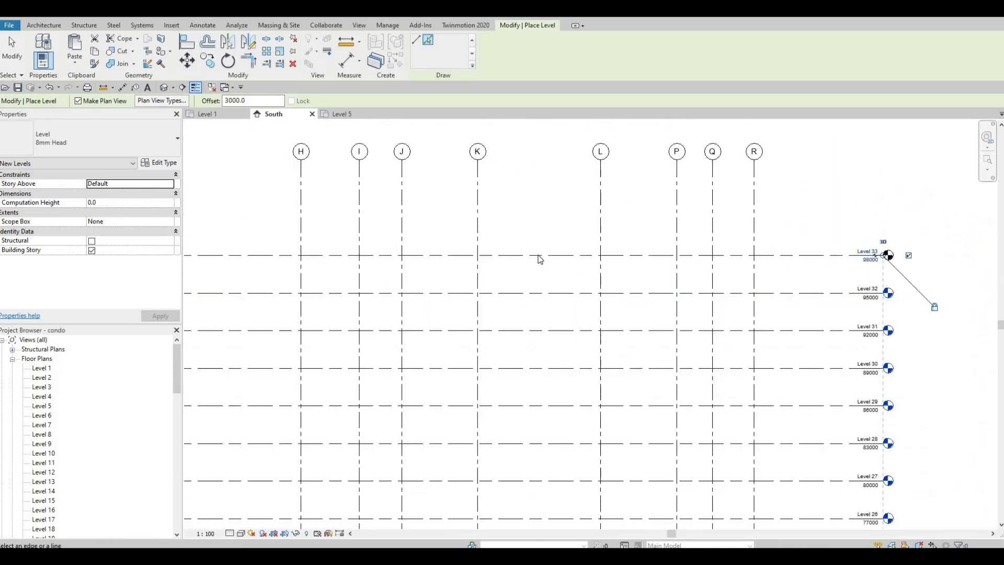
left_click(560, 233)
scroll(516, 229, "up", 2)
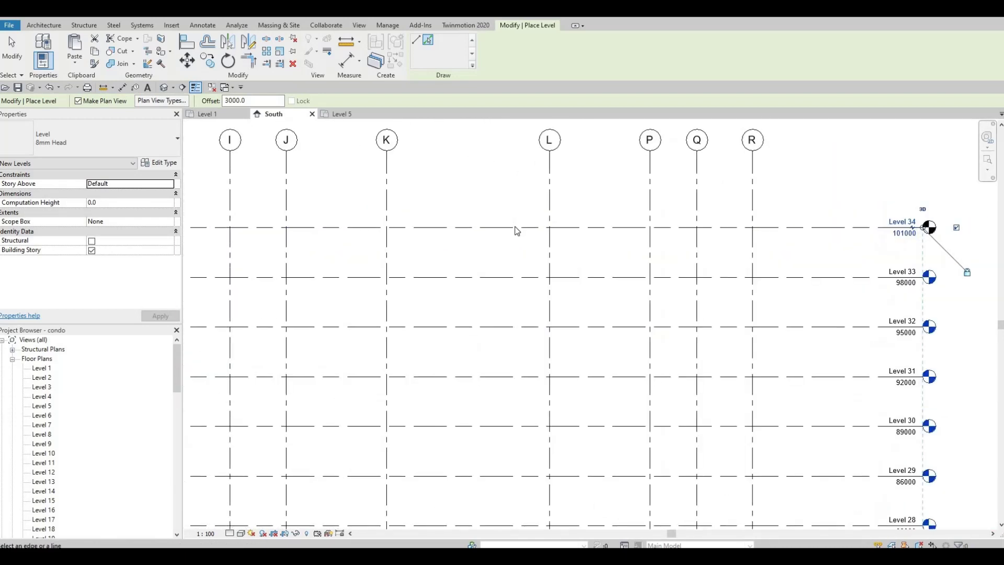
left_click(570, 228)
Examine the full stack of levels against the grid lines in the South elevation
scroll(635, 235, "down", 2)
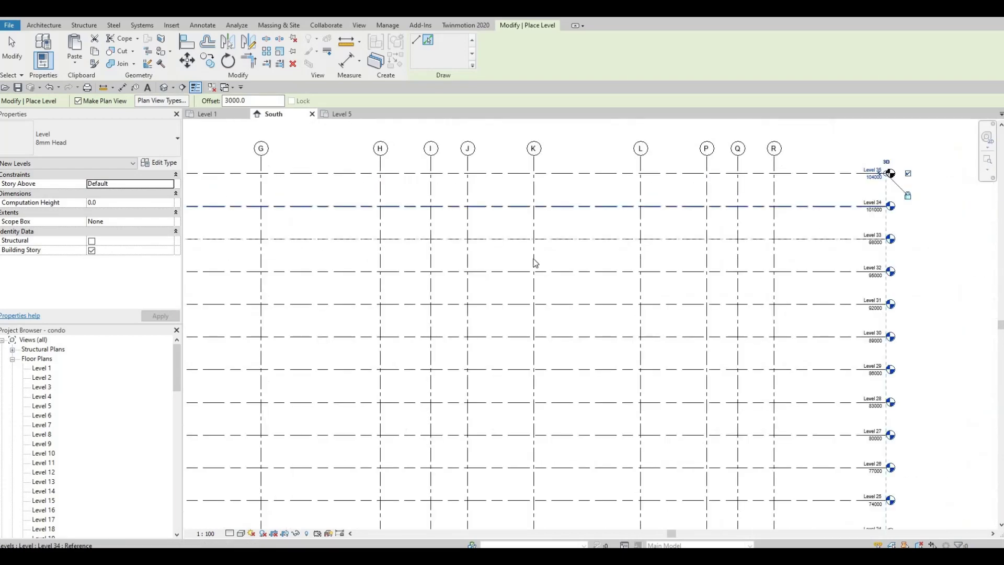
middle_click_drag(384, 197, 387, 218)
scroll(298, 201, "down", 3)
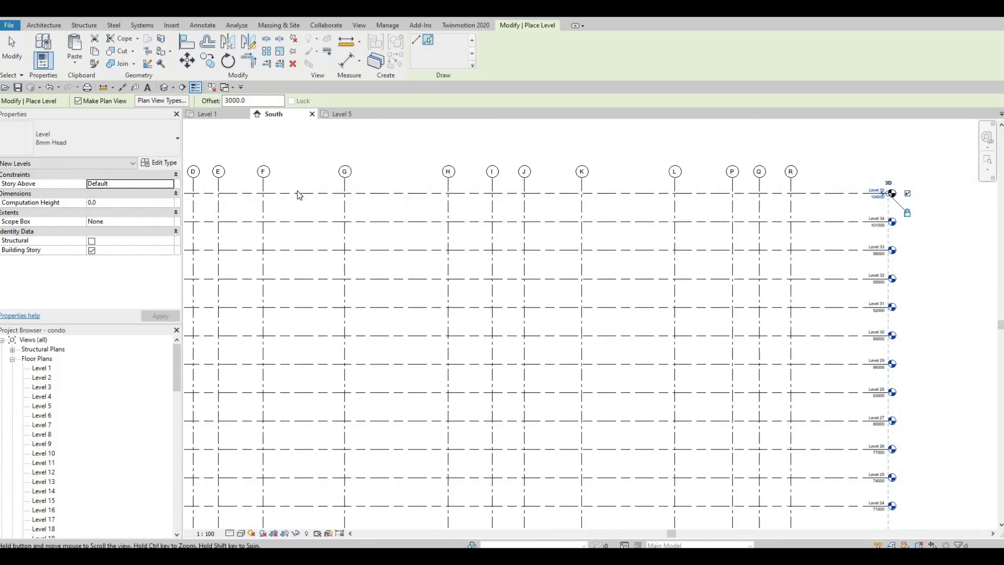
scroll(450, 202, "down", 2)
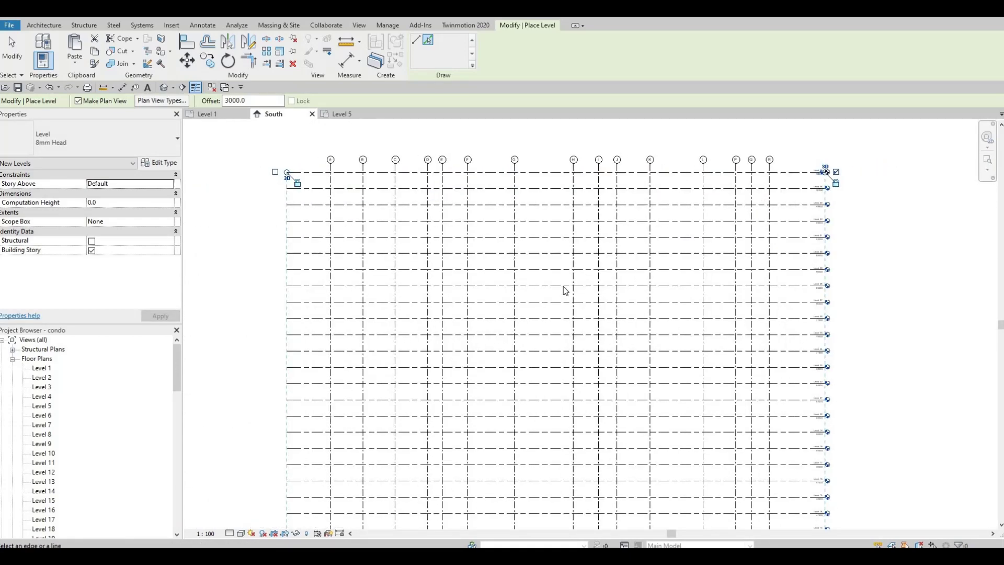
scroll(567, 298, "down", 2)
scroll(586, 277, "down", 2)
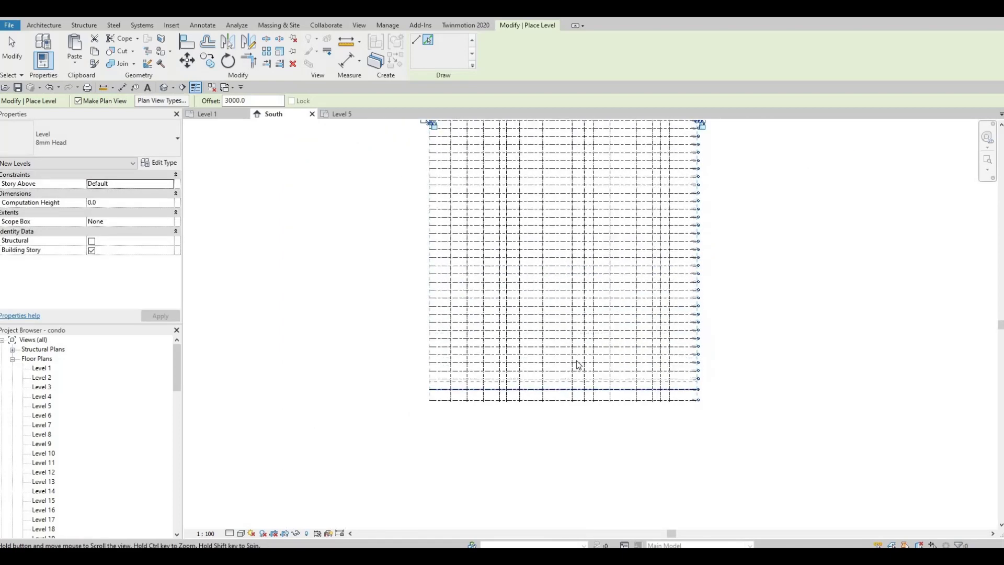
scroll(537, 273, "down", 1)
scroll(562, 260, "up", 1)
scroll(592, 300, "down", 1)
key("Escape")
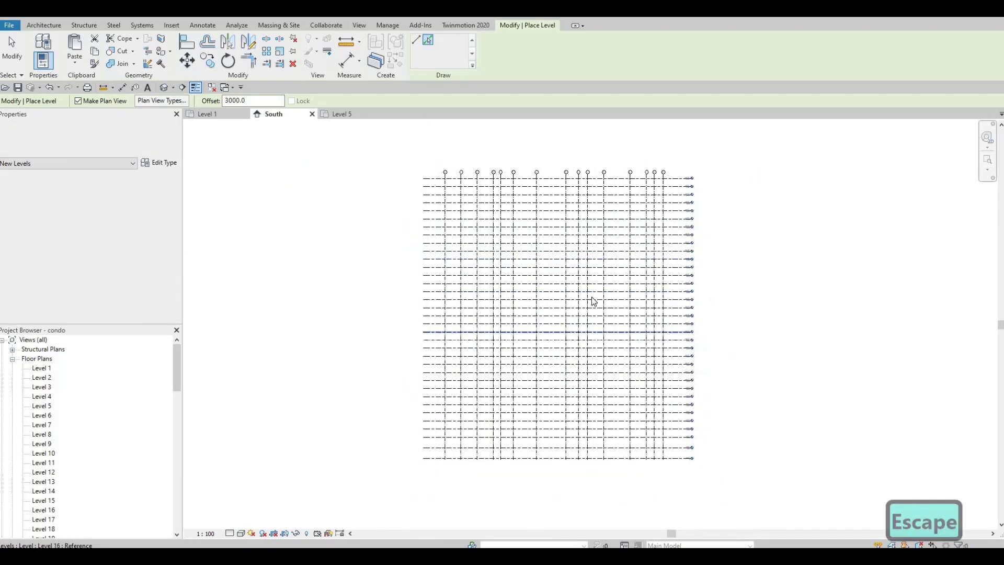
scroll(602, 382, "up", 2)
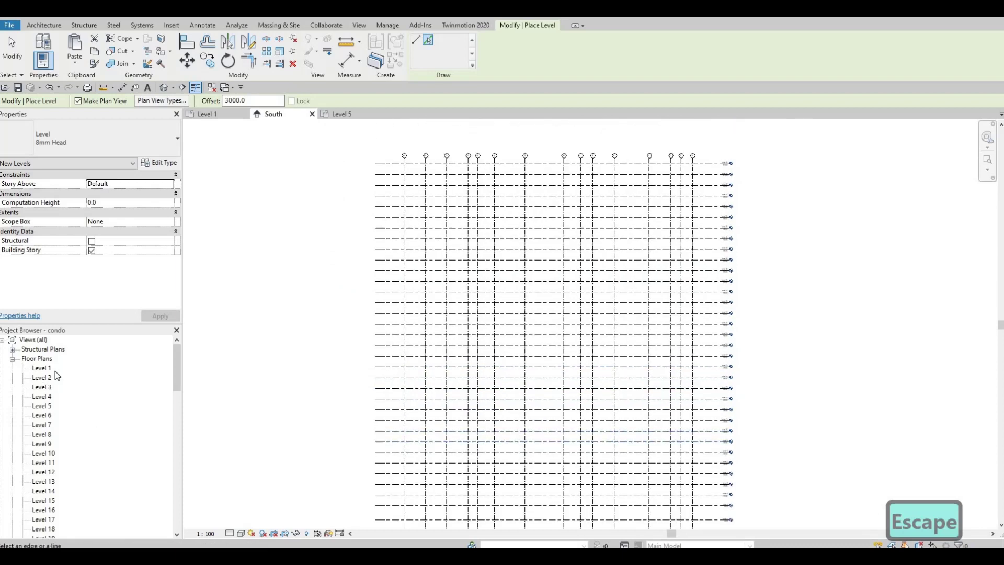
Open the Level 1 floor plan and look over its dimensioned grid layout
double_click(42, 368)
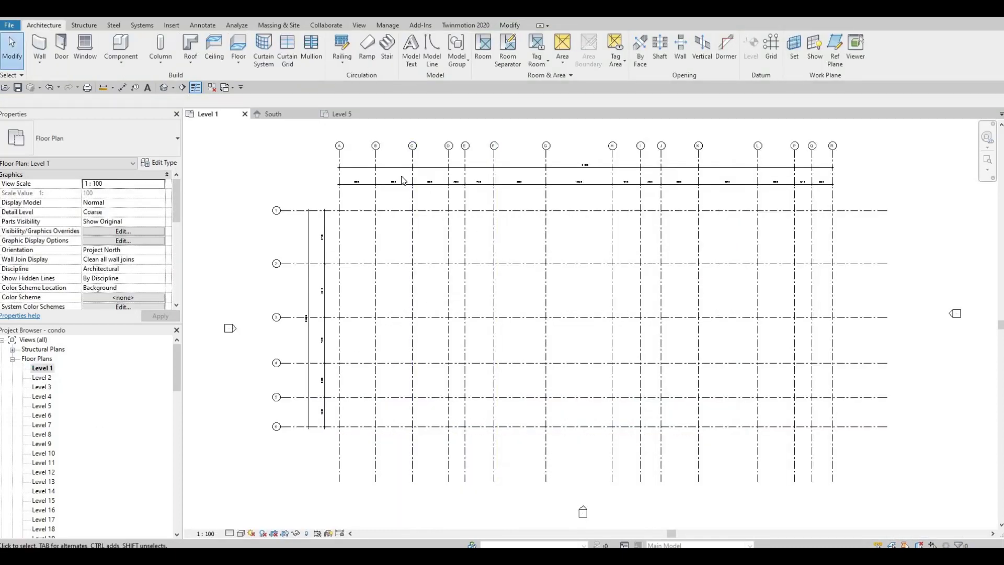
scroll(455, 296, "up", 3)
scroll(545, 345, "down", 2)
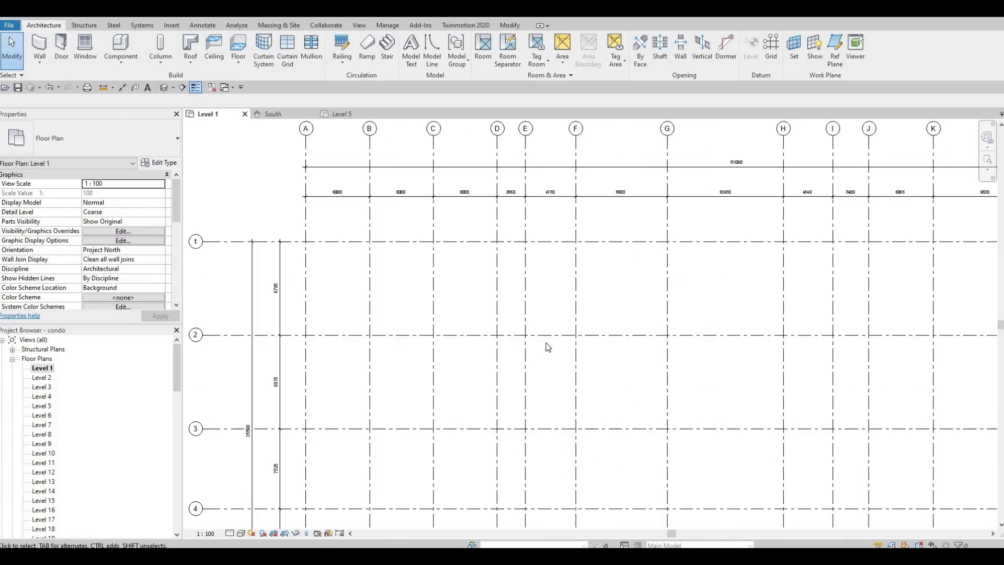
scroll(515, 356, "down", 3)
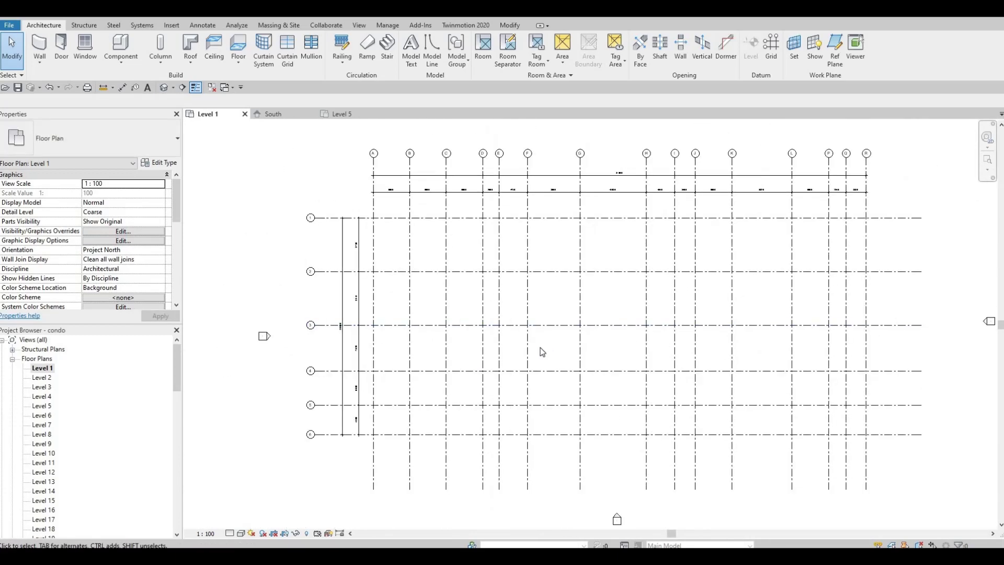